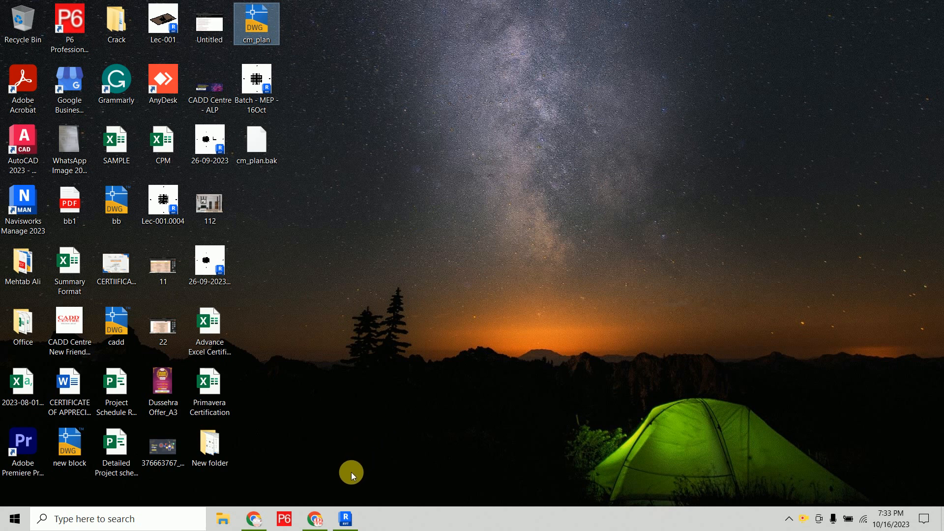
Step: Switch to Revit and accept the project units with length and distance in centimetres
{"action": "left_click", "coordinate": [353, 518]}
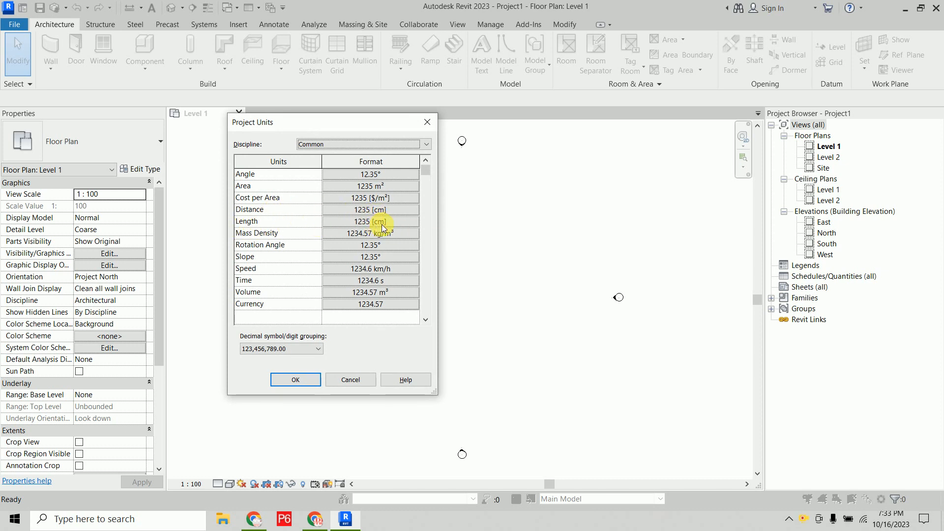
{"action": "left_click", "coordinate": [294, 380]}
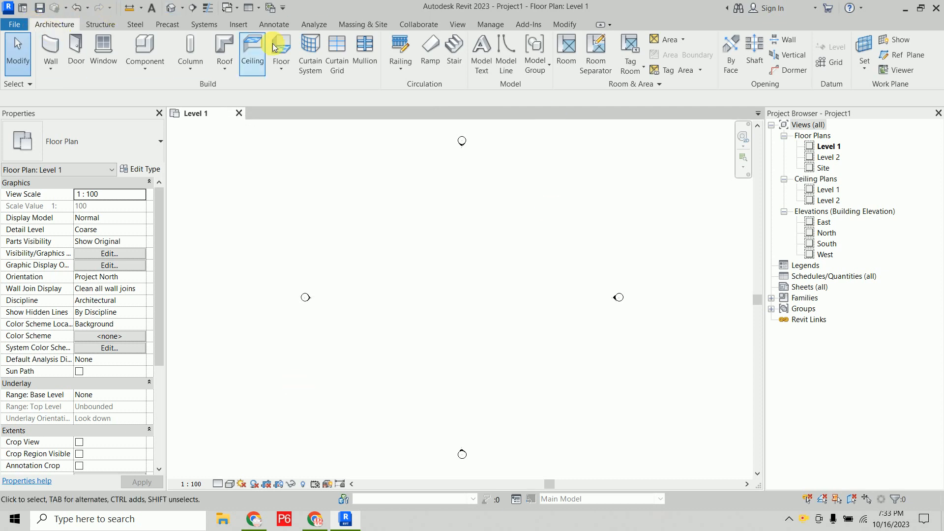
Step: Start a CAD import and choose the cm_plan.dwg file from the Desktop
{"action": "left_click", "coordinate": [240, 25]}
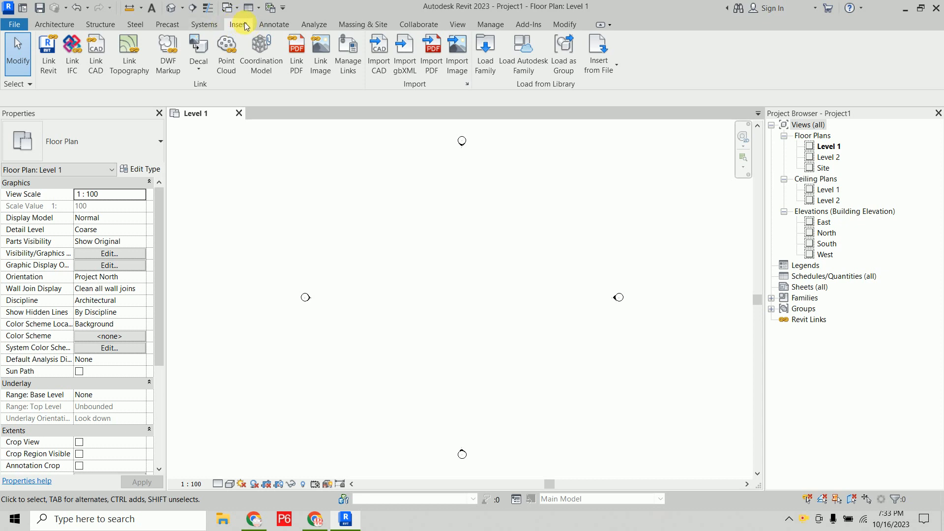
{"action": "left_click", "coordinate": [374, 73]}
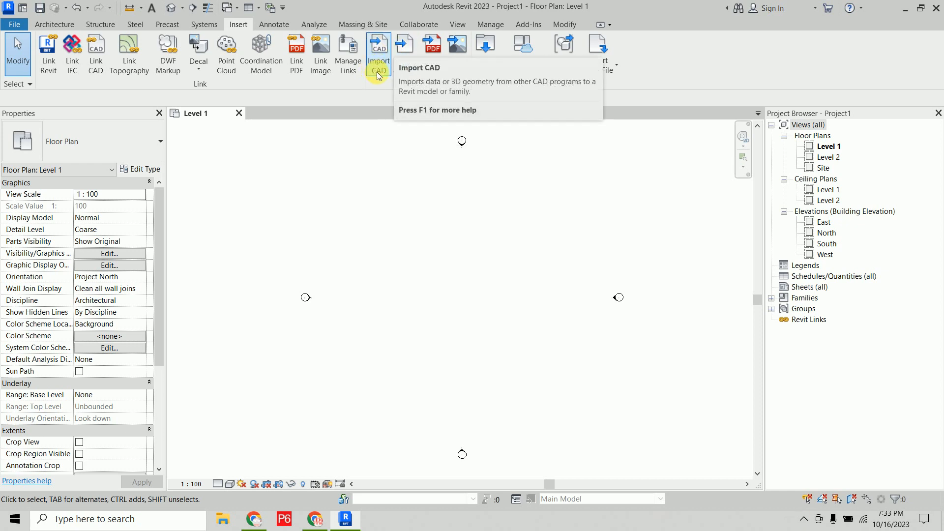
{"action": "left_click", "coordinate": [378, 73]}
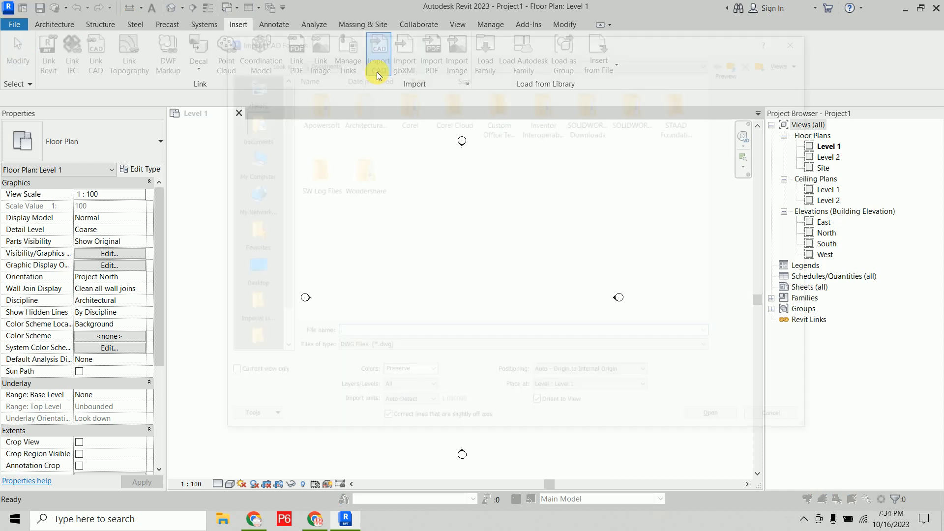
{"action": "left_click_drag", "start_coordinate": [384, 39], "coordinate": [376, 43]}
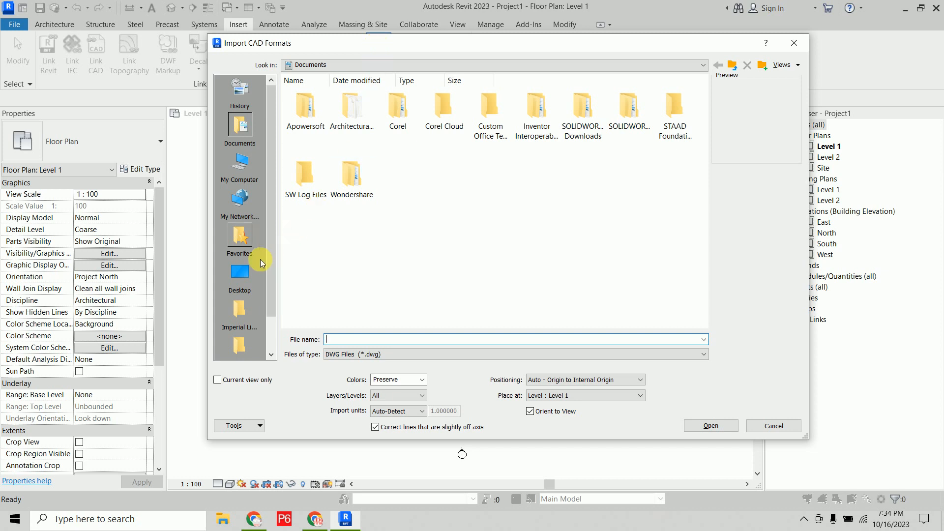
{"action": "left_click", "coordinate": [240, 276]}
{"action": "left_click", "coordinate": [401, 189]}
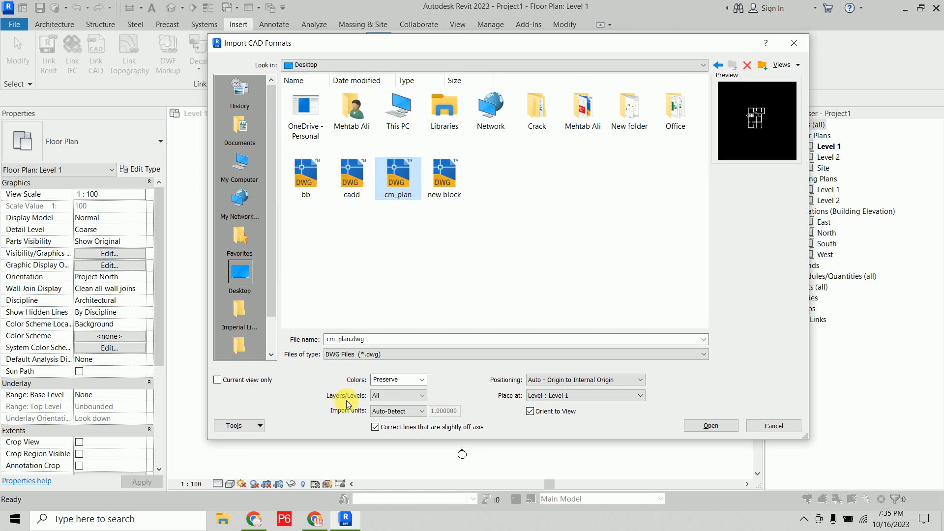
Step: Try the Visible and Specify options for the imported layers, and restore All with colors set to Preserve
{"action": "left_click", "coordinate": [400, 397]}
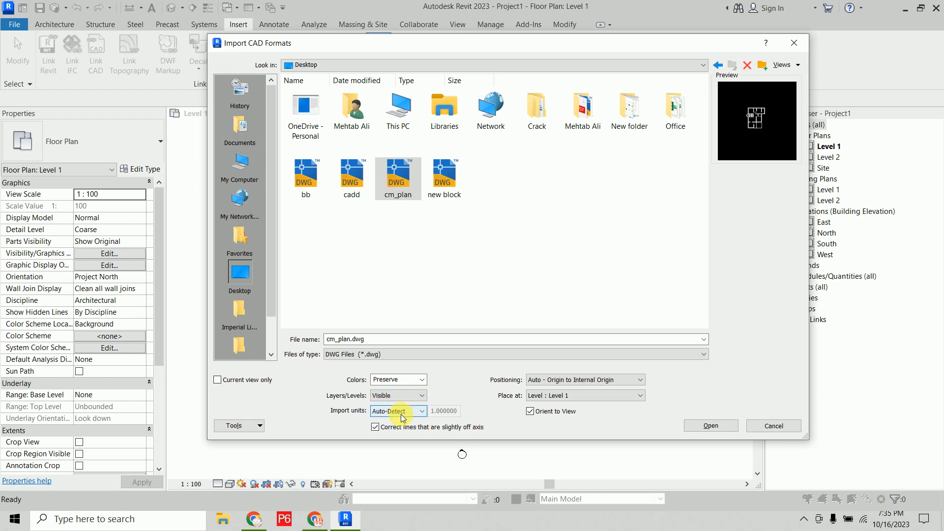
{"action": "left_click", "coordinate": [418, 396]}
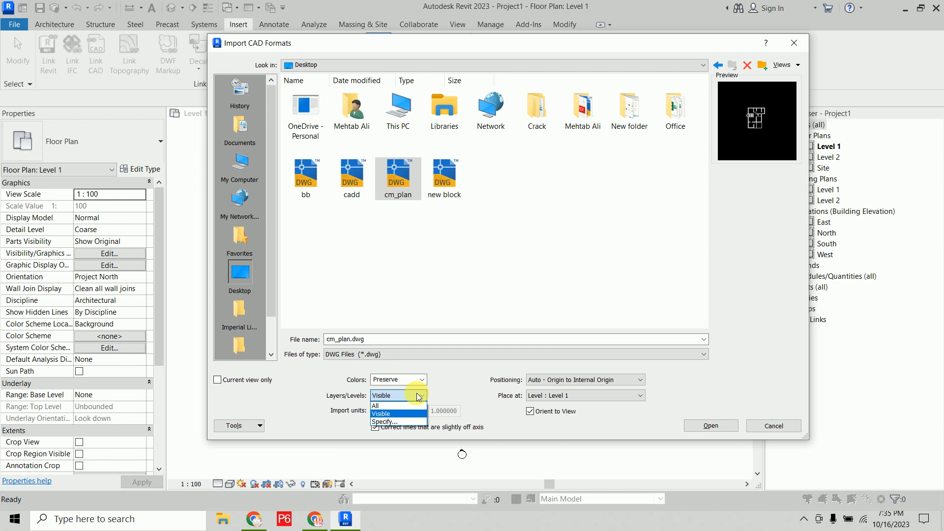
{"action": "left_click", "coordinate": [408, 422]}
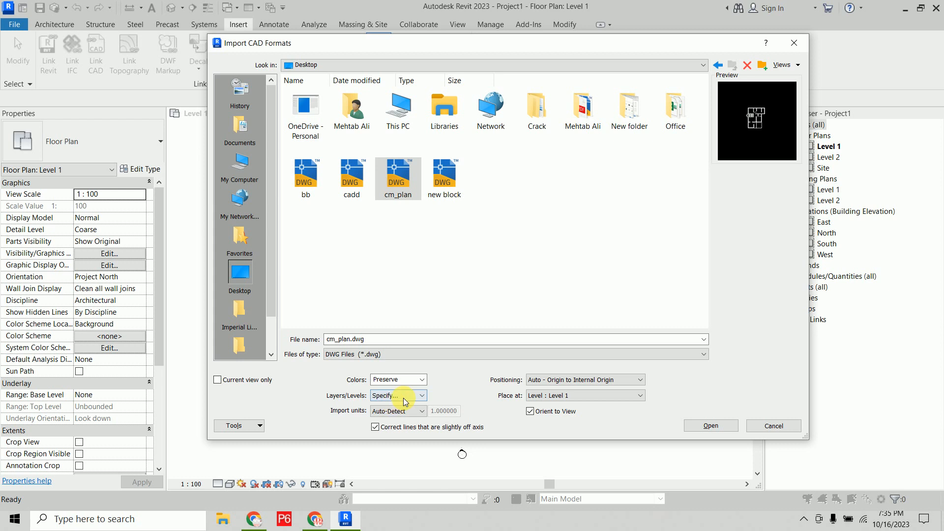
{"action": "left_click", "coordinate": [402, 396]}
{"action": "left_click", "coordinate": [401, 404]}
{"action": "left_click", "coordinate": [393, 379]}
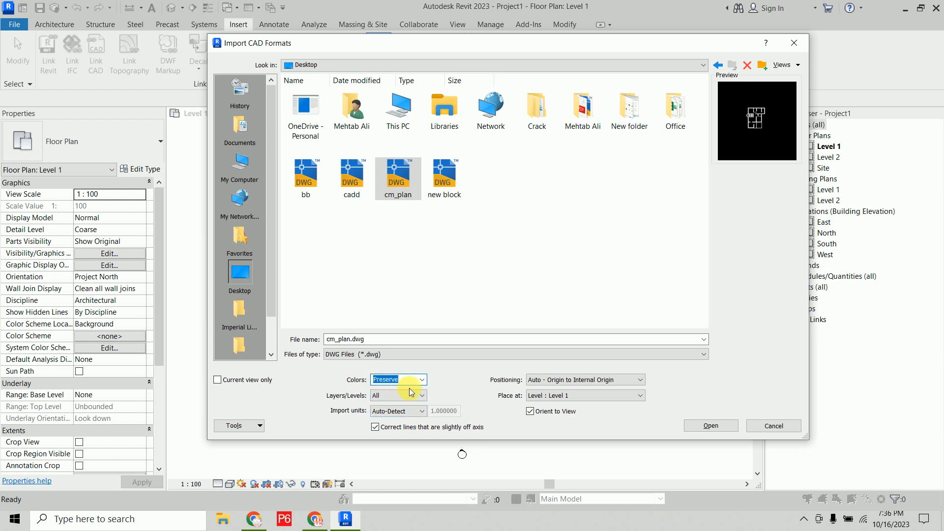
{"action": "left_click", "coordinate": [423, 380]}
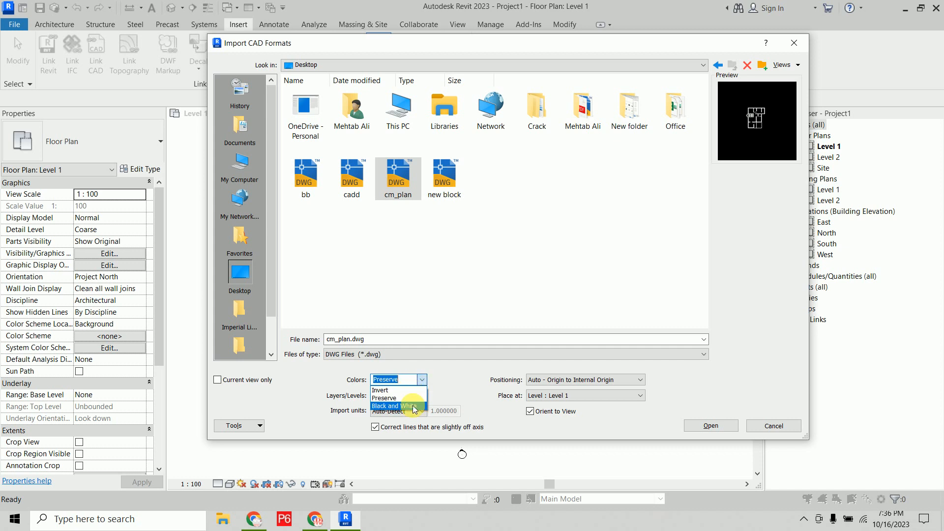
{"action": "left_click", "coordinate": [411, 397]}
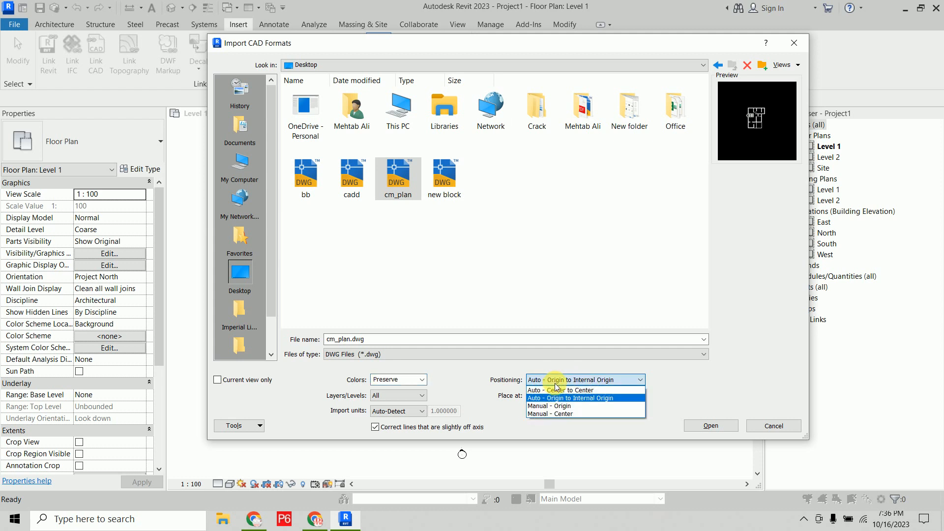
Step: Import the plan with positioning Auto - Center to Center, placed at Level 1
{"action": "left_click", "coordinate": [604, 390]}
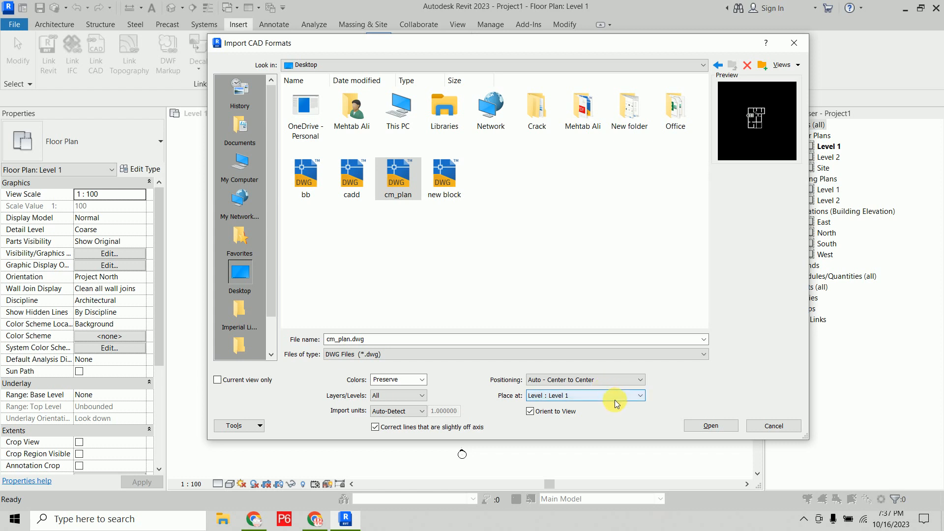
{"action": "left_click", "coordinate": [613, 396]}
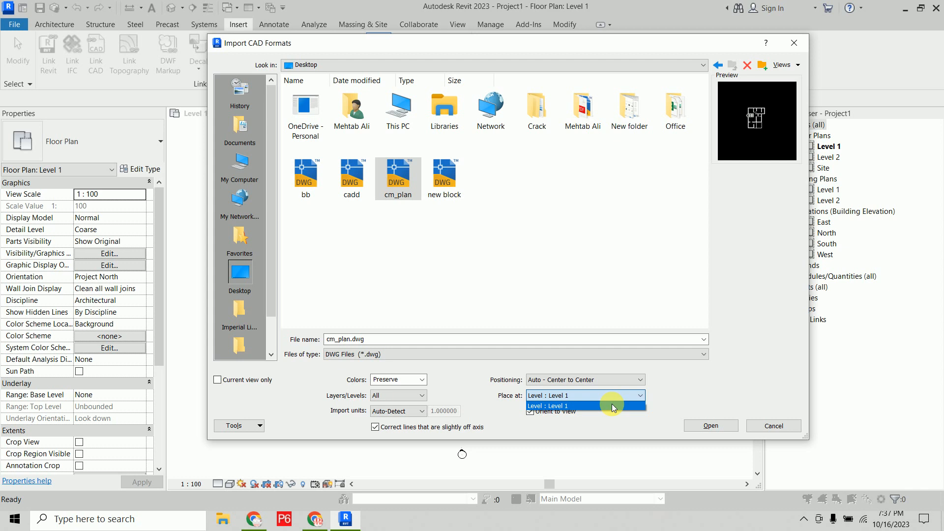
{"action": "left_click", "coordinate": [639, 396]}
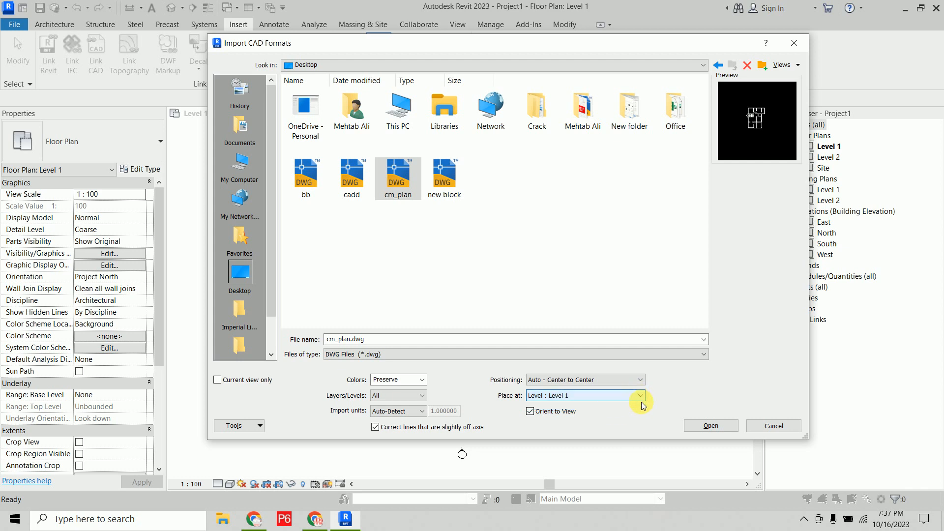
{"action": "left_click", "coordinate": [709, 425]}
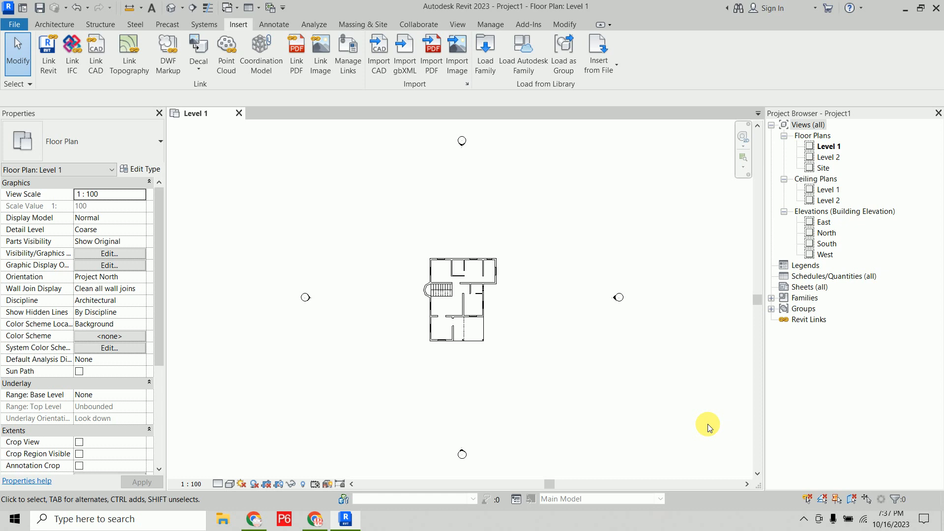
Step: Select the imported floor plan as a whole to inspect it, and clear the selection
{"action": "scroll", "coordinate": [452, 308], "scroll_direction": "up", "scroll_amount": 6}
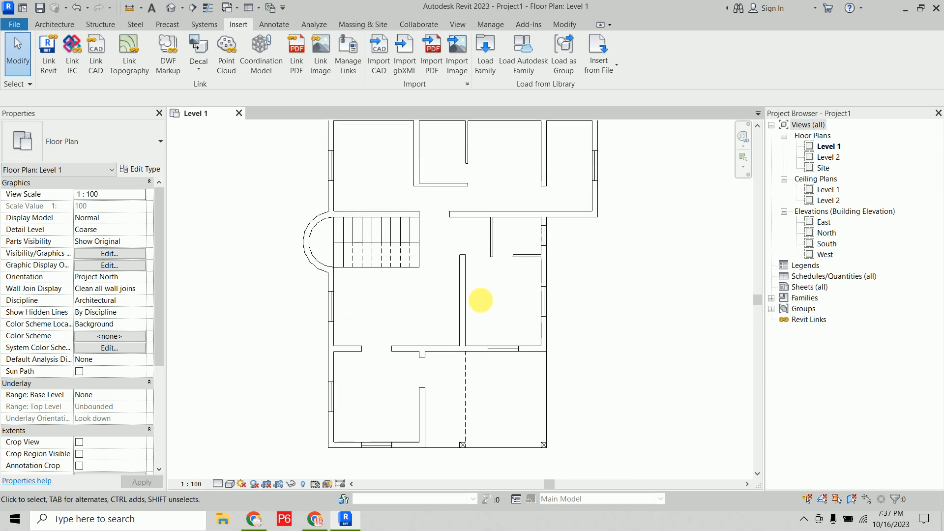
{"action": "middle_click_drag", "start_coordinate": [481, 297], "coordinate": [479, 302]}
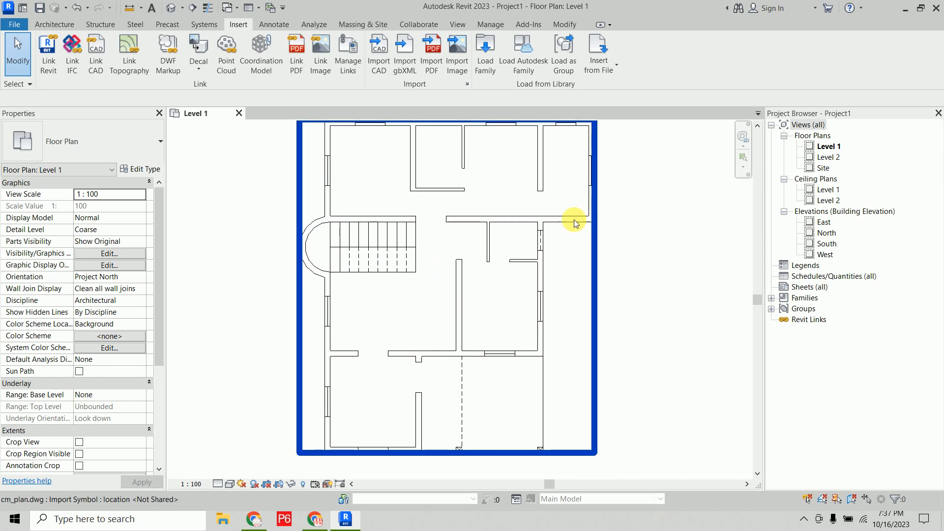
{"action": "left_click", "coordinate": [588, 248]}
{"action": "scroll", "coordinate": [658, 273], "scroll_direction": "down", "scroll_amount": 1}
{"action": "middle_click_drag", "start_coordinate": [661, 290], "coordinate": [626, 301]}
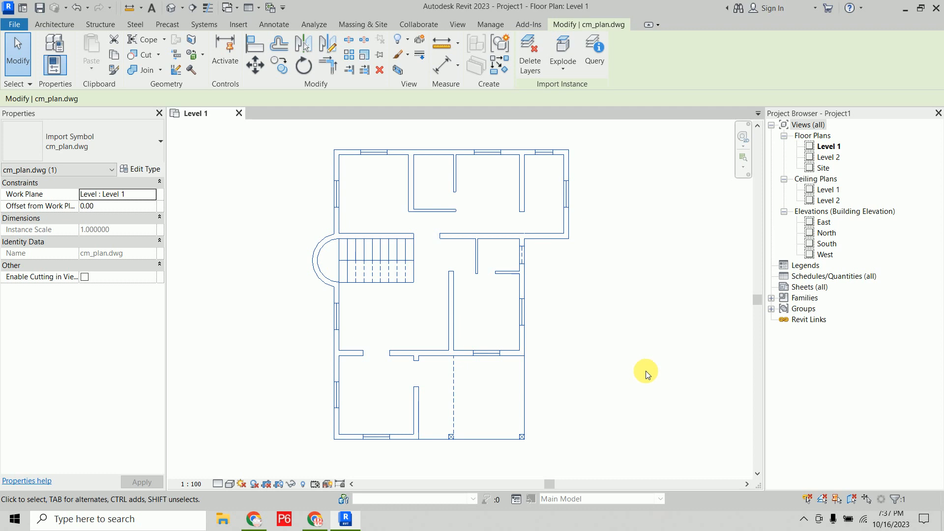
{"action": "key", "text": "Escape"}
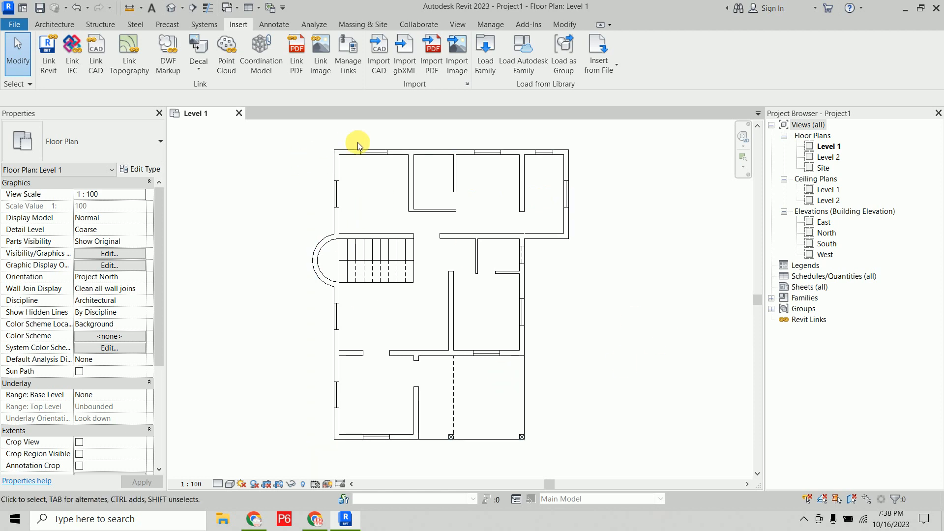
Step: Add aligned dimensions across the thickness of the upper exterior wall and of the short interior partition below it
{"action": "scroll", "coordinate": [357, 143], "scroll_direction": "up", "scroll_amount": 8}
{"action": "scroll", "coordinate": [475, 245], "scroll_direction": "up", "scroll_amount": 1}
{"action": "middle_click_drag", "start_coordinate": [475, 246], "coordinate": [81, 240]}
{"action": "scroll", "coordinate": [378, 261], "scroll_direction": "down", "scroll_amount": 1}
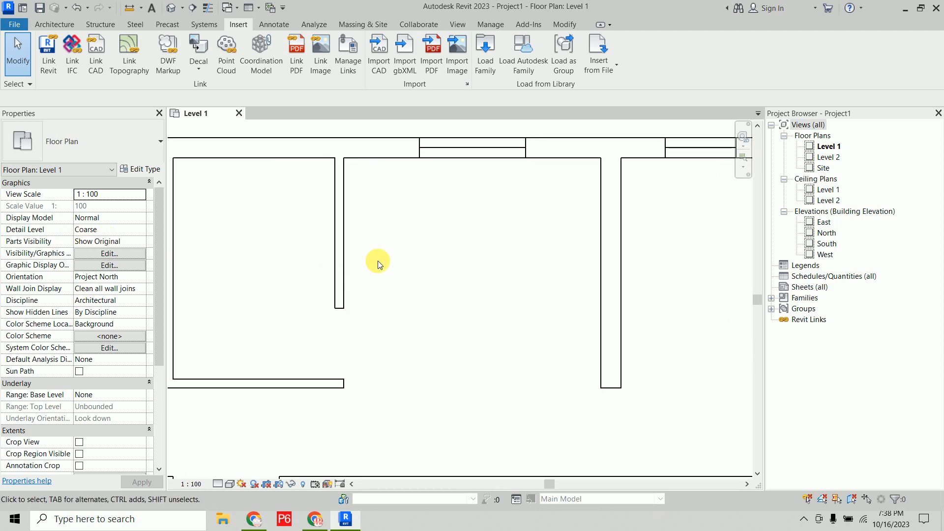
{"action": "middle_click_drag", "start_coordinate": [438, 255], "coordinate": [525, 283]}
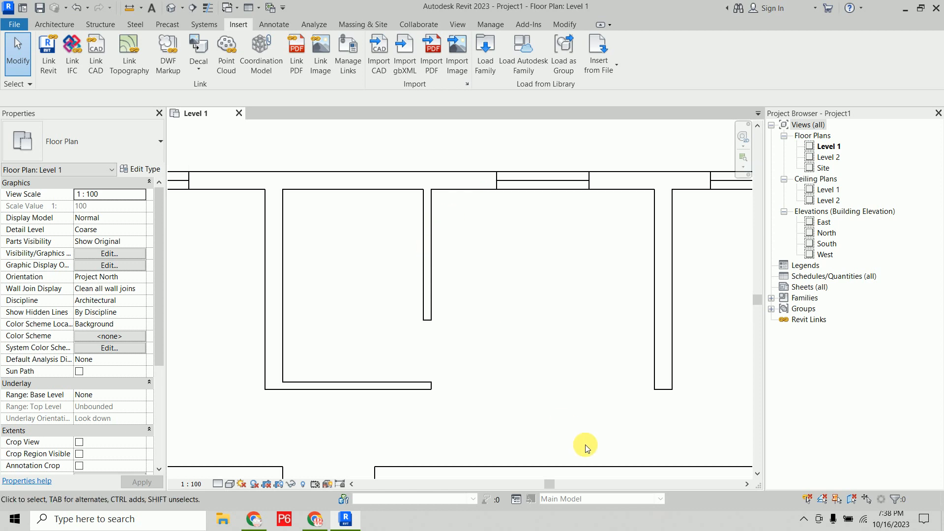
{"action": "key", "text": "d"}
{"action": "key", "text": "i"}
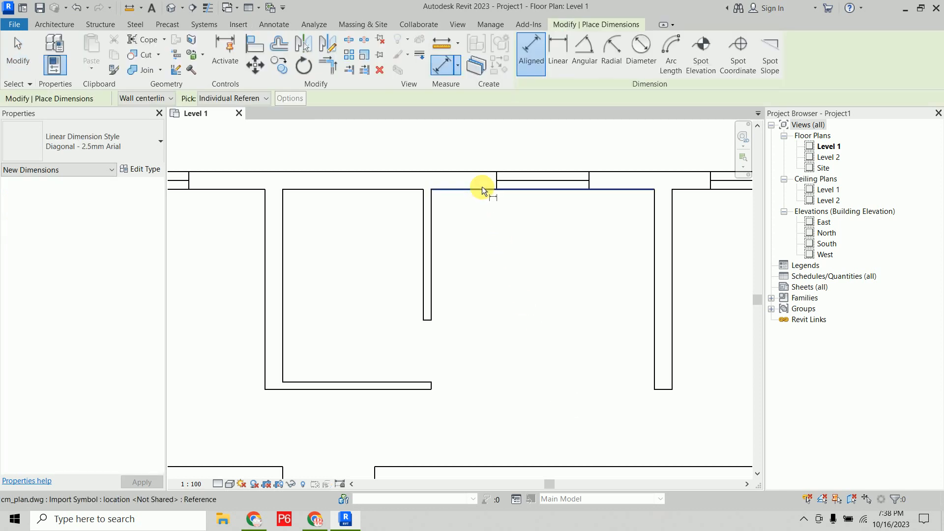
{"action": "left_click", "coordinate": [477, 172]}
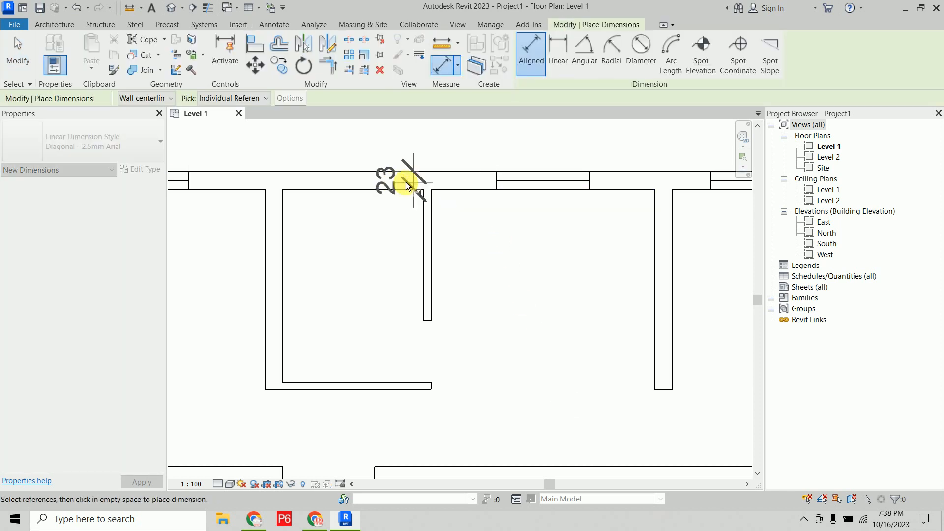
{"action": "left_click", "coordinate": [359, 183]}
{"action": "left_click", "coordinate": [431, 280]}
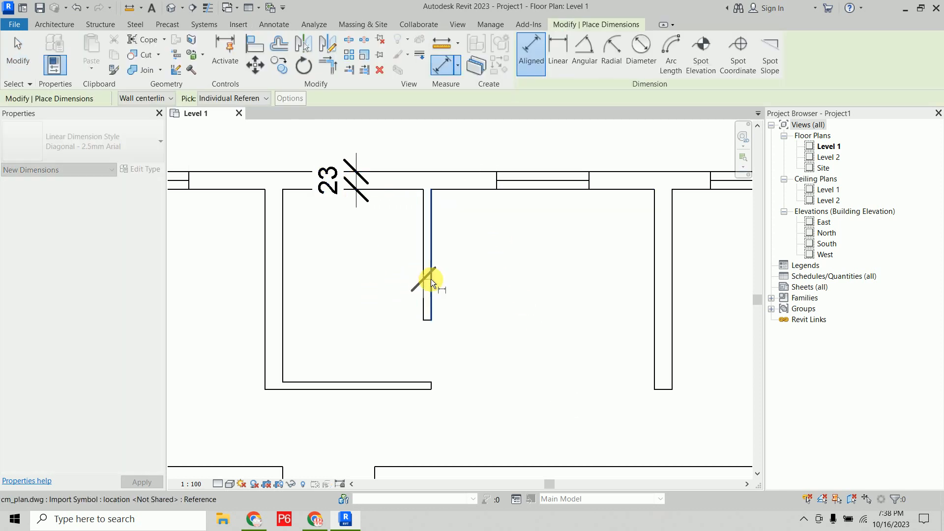
{"action": "left_click", "coordinate": [430, 279]}
{"action": "left_click", "coordinate": [478, 366]}
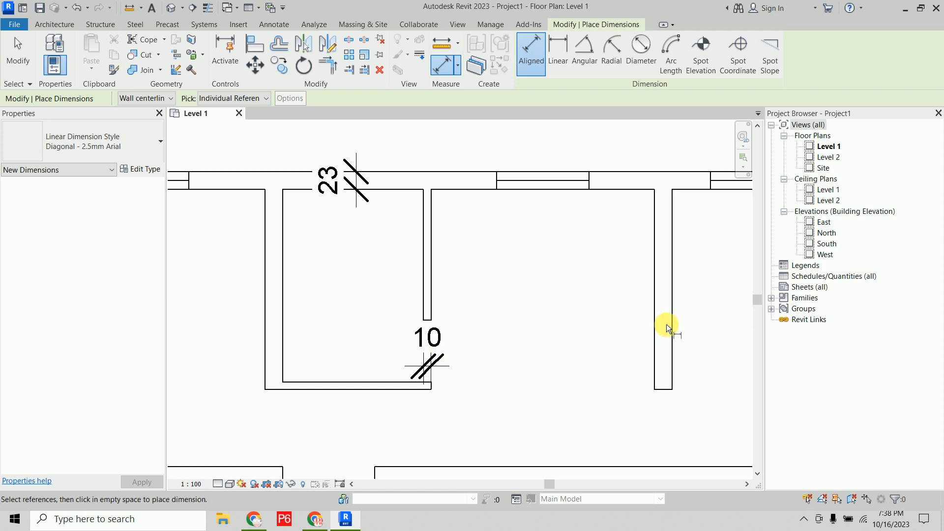
Step: Delete the two wall thickness dimensions from the imported plan
{"action": "key", "text": "Escape"}
{"action": "left_click", "coordinate": [432, 350]}
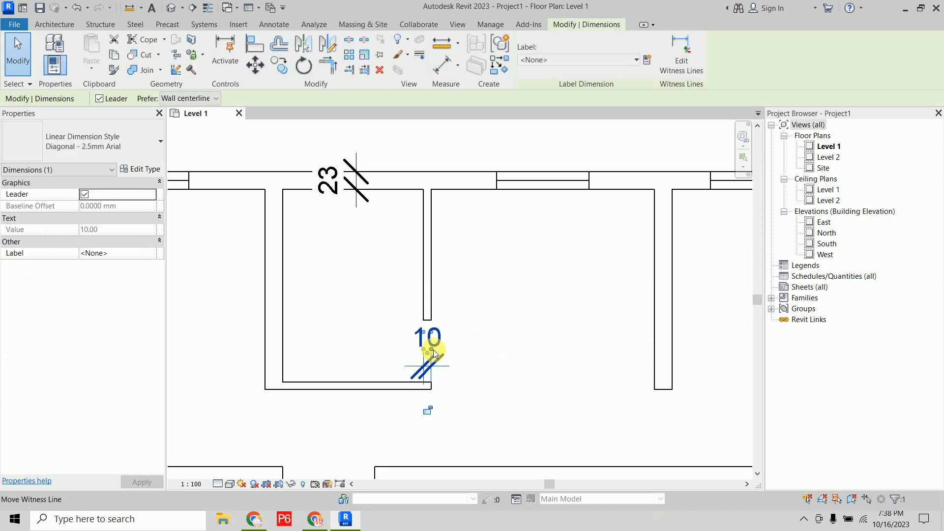
{"action": "key", "text": "Delete"}
{"action": "left_click", "coordinate": [350, 206]}
{"action": "key", "text": "Delete"}
Step: Start the Wall command and set the height of the new walls to Level 2
{"action": "scroll", "coordinate": [376, 262], "scroll_direction": "down", "scroll_amount": 2}
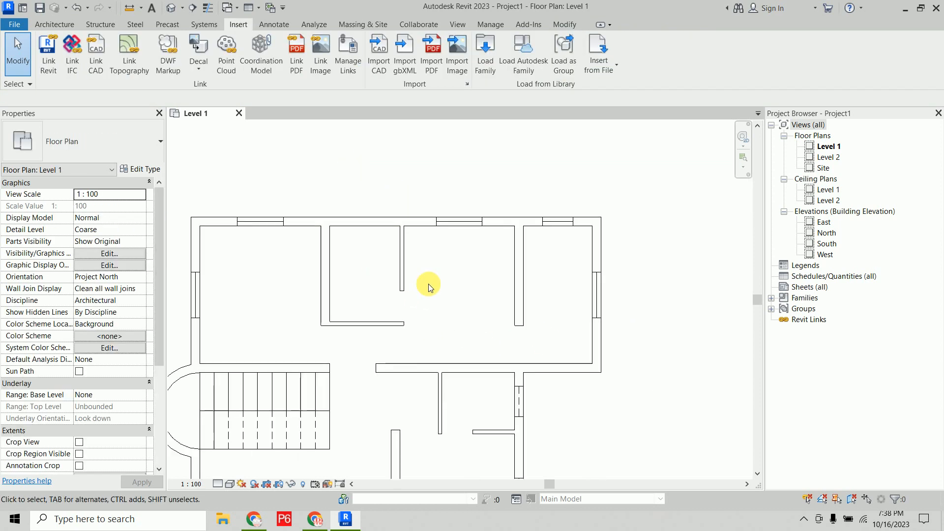
{"action": "middle_click_drag", "start_coordinate": [429, 285], "coordinate": [465, 197]}
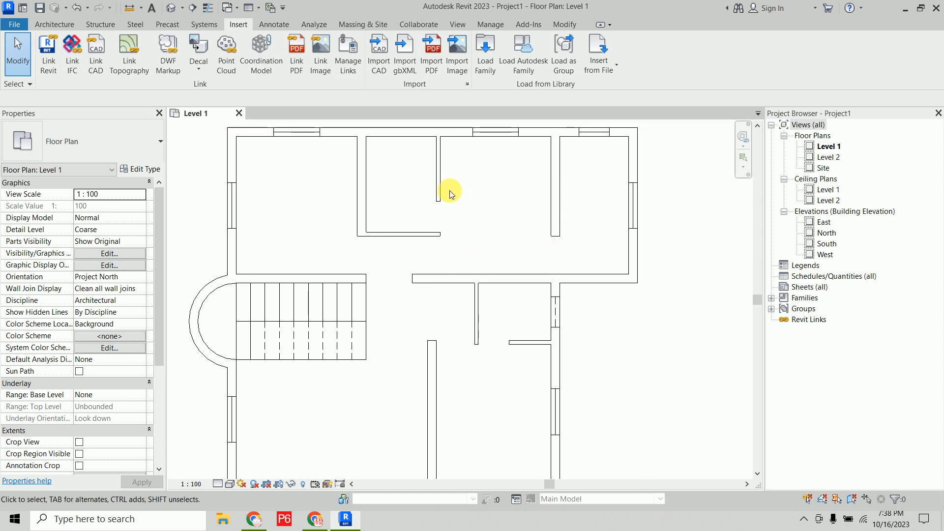
{"action": "middle_click_drag", "start_coordinate": [492, 320], "coordinate": [480, 274]}
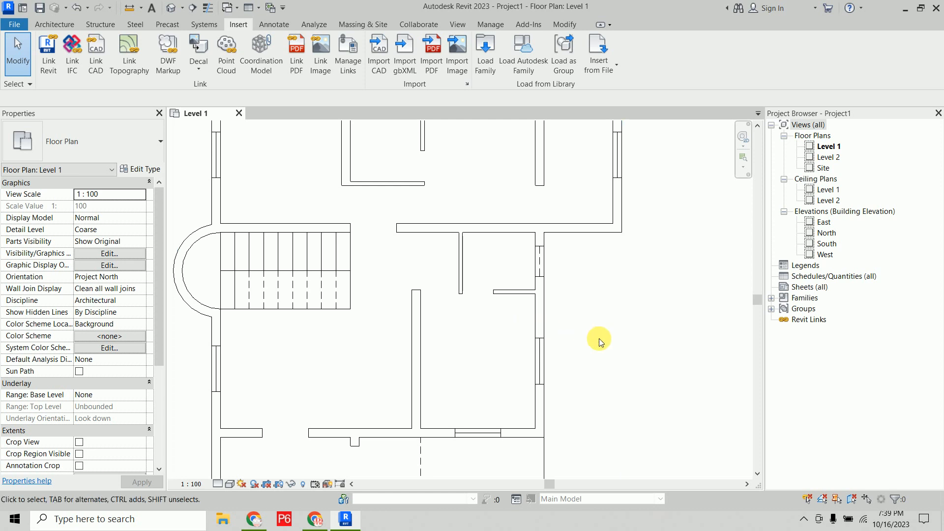
{"action": "scroll", "coordinate": [599, 340], "scroll_direction": "down", "scroll_amount": 3}
{"action": "key", "text": "a"}
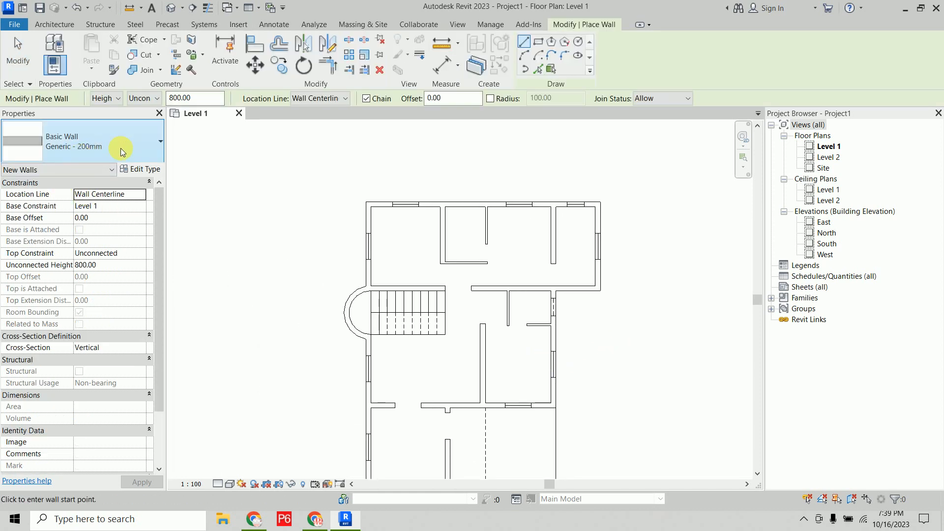
{"action": "left_click", "coordinate": [148, 98]}
{"action": "left_click", "coordinate": [150, 121]}
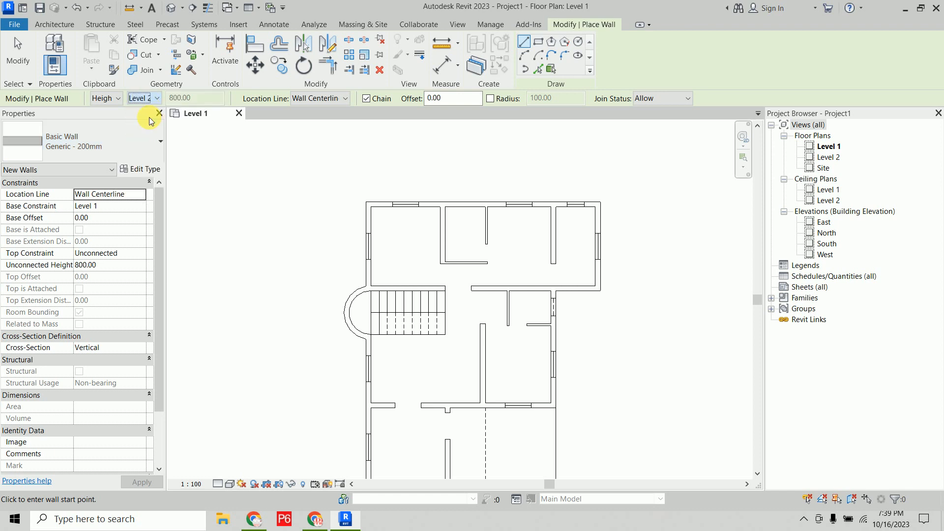
Step: Duplicate the Generic - 200mm wall type as "23cm wall" and set its structure layer thickness to 23
{"action": "left_click", "coordinate": [144, 169]}
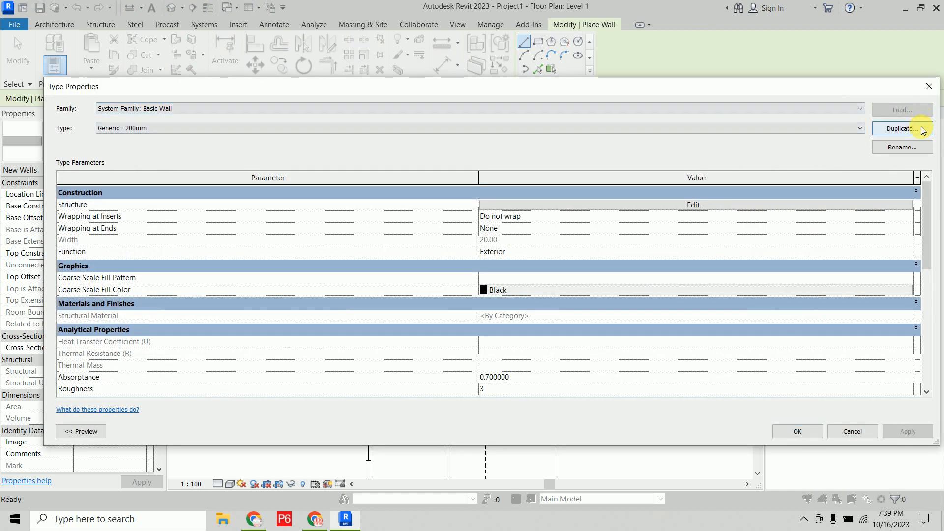
{"action": "left_click", "coordinate": [921, 131]}
{"action": "type", "text": "23c"}
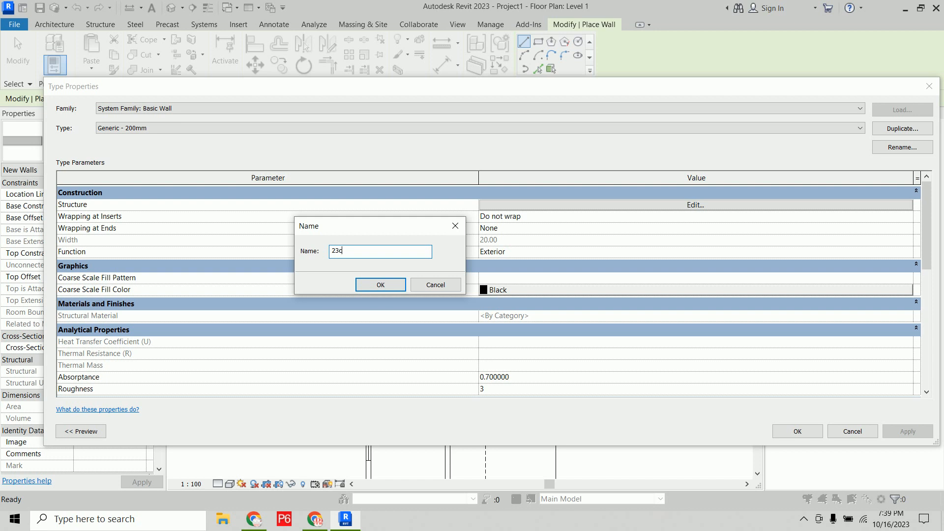
{"action": "type", "text": "m wall"}
{"action": "key", "text": "Return"}
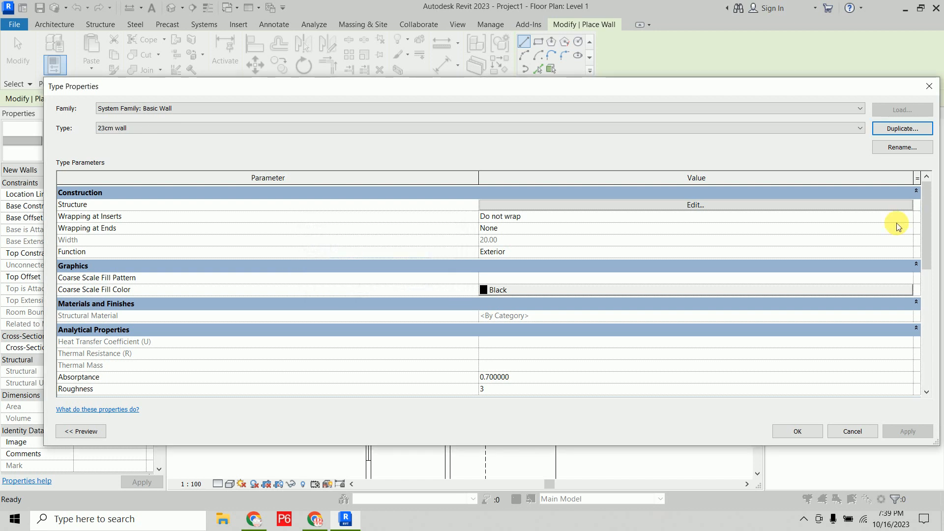
{"action": "left_click", "coordinate": [664, 204]}
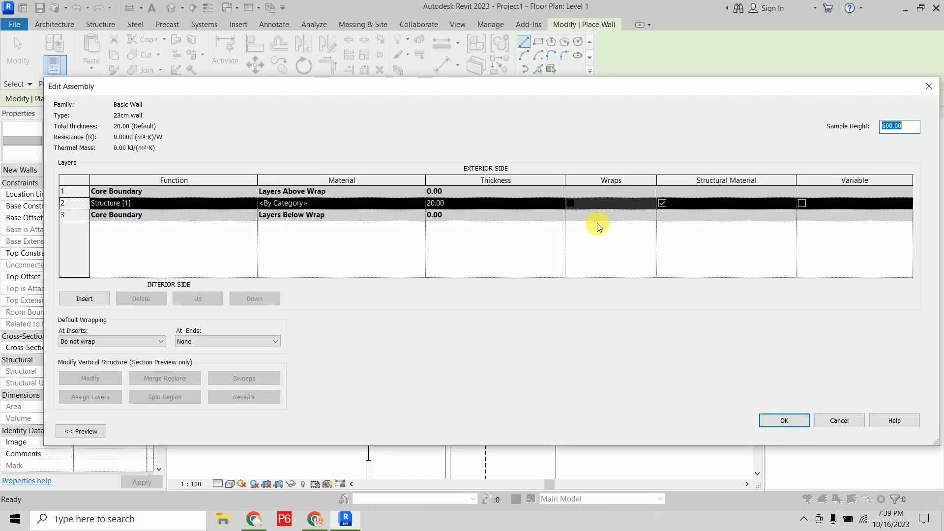
{"action": "left_click", "coordinate": [532, 201]}
{"action": "type", "text": "23"}
{"action": "key", "text": "Tab"}
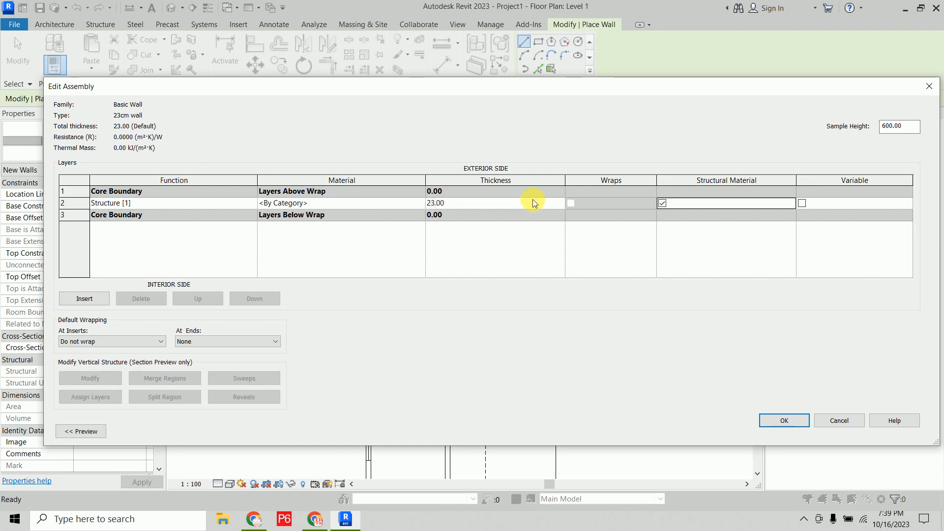
{"action": "left_click", "coordinate": [782, 421]}
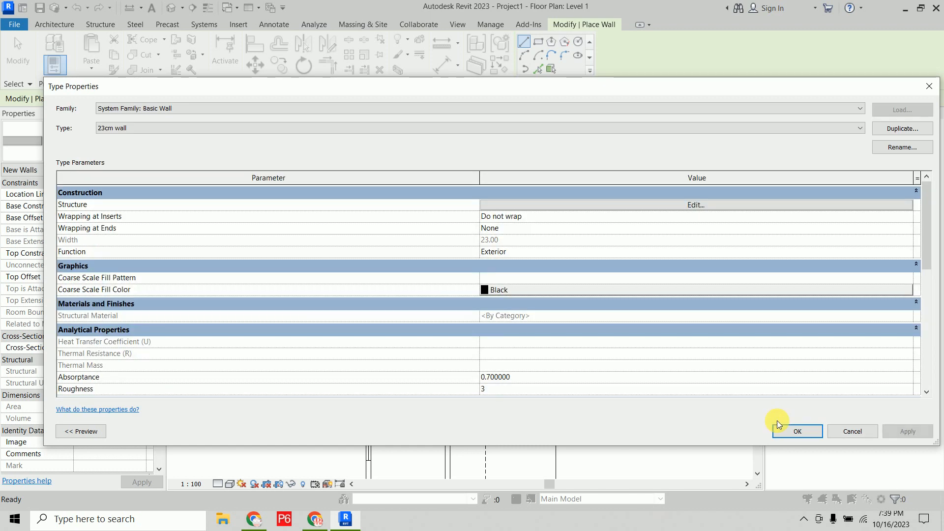
Step: Duplicate the 23cm wall type as "10cm wall", set its structure layer thickness to 10, and accept the type properties
{"action": "left_click", "coordinate": [892, 130]}
{"action": "type", "text": "1"}
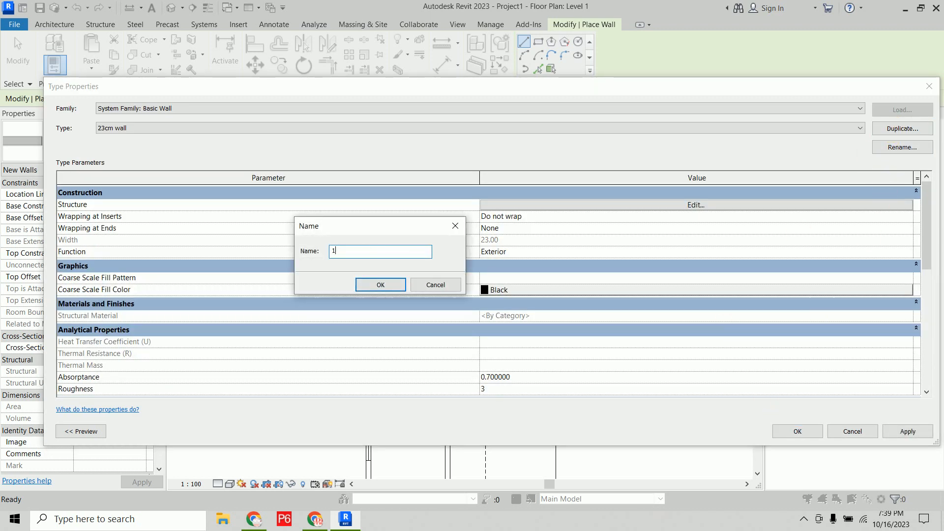
{"action": "type", "text": "0cm wall"}
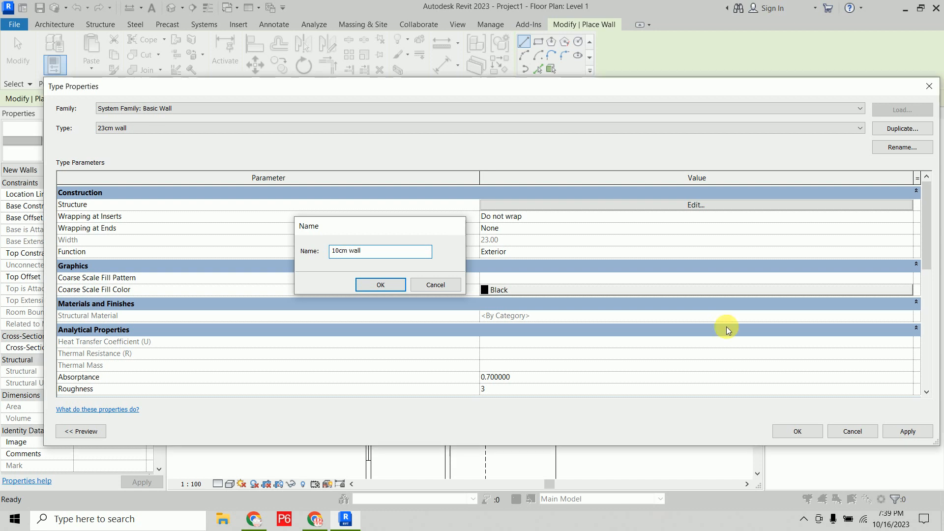
{"action": "key", "text": "Return"}
{"action": "left_click", "coordinate": [694, 204]}
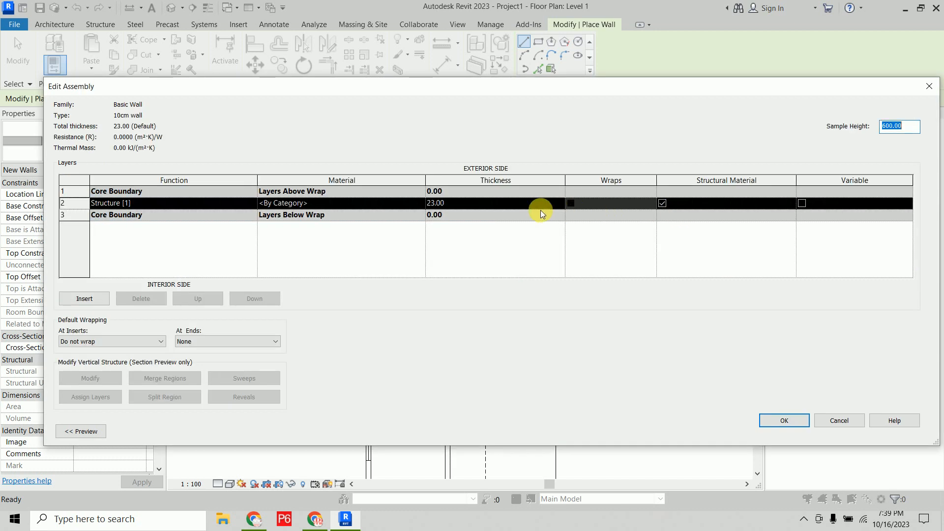
{"action": "left_click", "coordinate": [540, 204]}
{"action": "type", "text": "10"}
{"action": "key", "text": "Tab"}
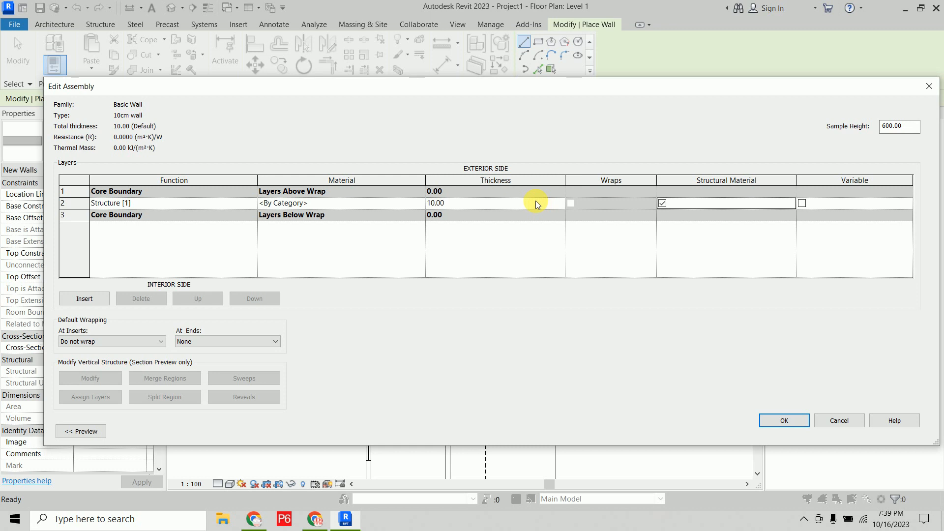
{"action": "left_click", "coordinate": [783, 421]}
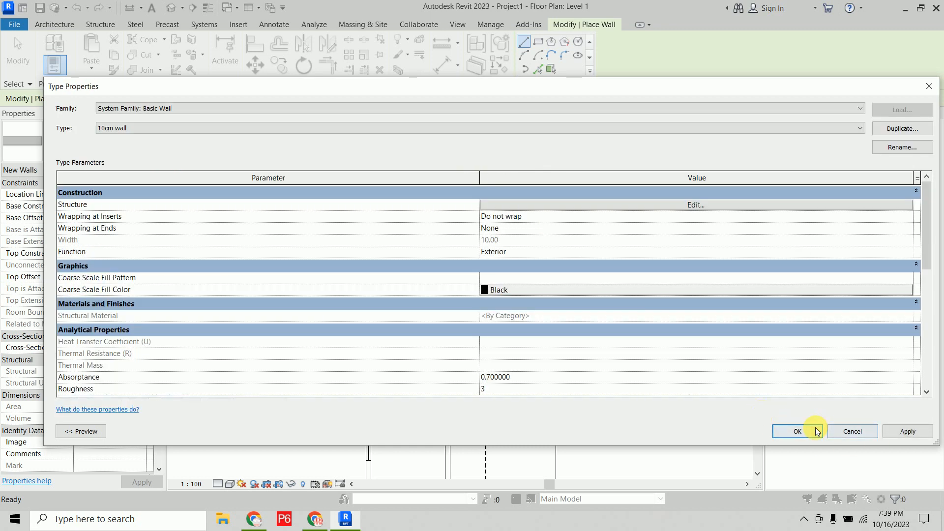
{"action": "left_click", "coordinate": [797, 431]}
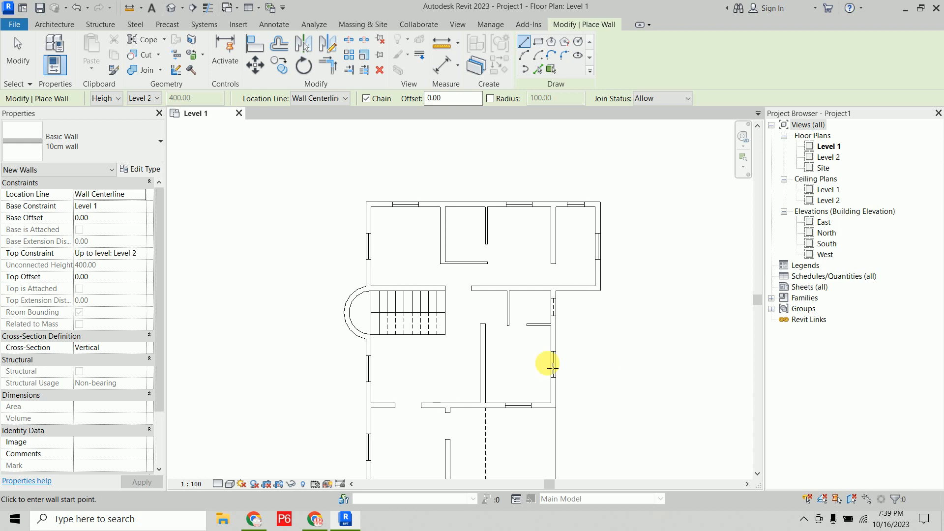
Step: Choose the 23cm wall type for the new walls and set the drawing method to Pick Lines
{"action": "left_click", "coordinate": [90, 141]}
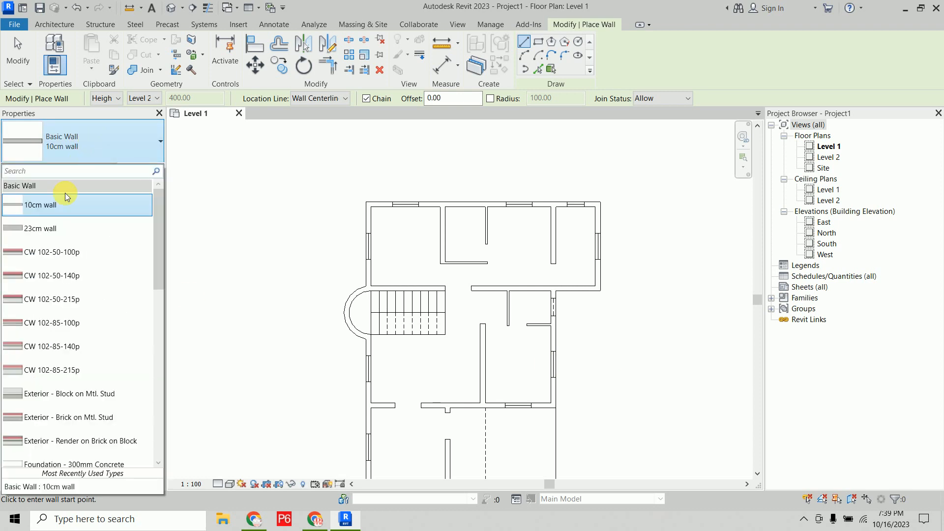
{"action": "left_click", "coordinate": [61, 226]}
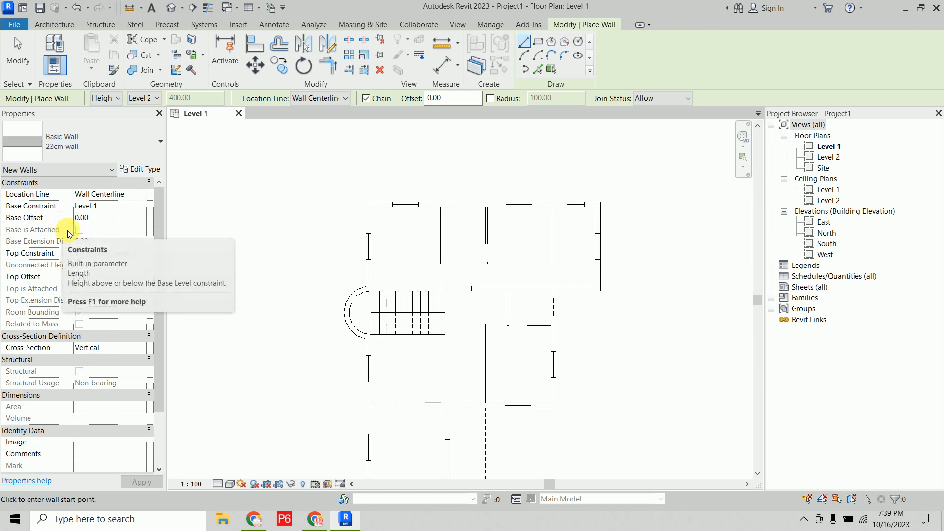
{"action": "scroll", "coordinate": [354, 225], "scroll_direction": "up", "scroll_amount": 3}
{"action": "middle_click_drag", "start_coordinate": [495, 249], "coordinate": [403, 270]}
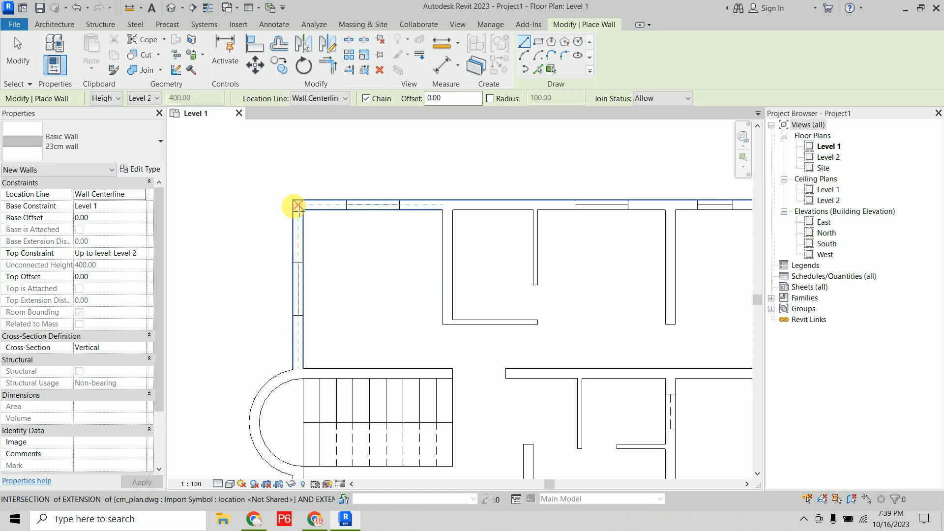
{"action": "left_click", "coordinate": [538, 70]}
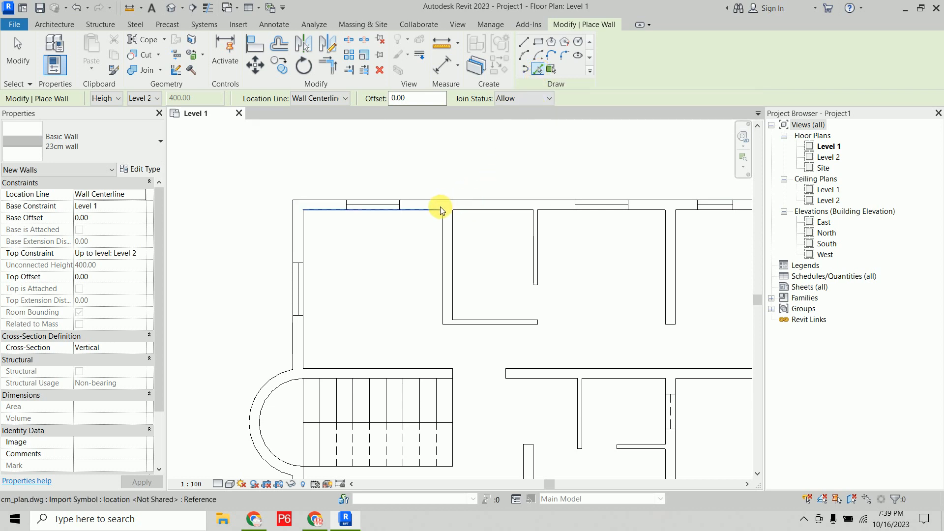
Step: Try placing a 23cm wall centred on the outer line of the plan's upper exterior wall, and undo it
{"action": "scroll", "coordinate": [417, 202], "scroll_direction": "up", "scroll_amount": 3}
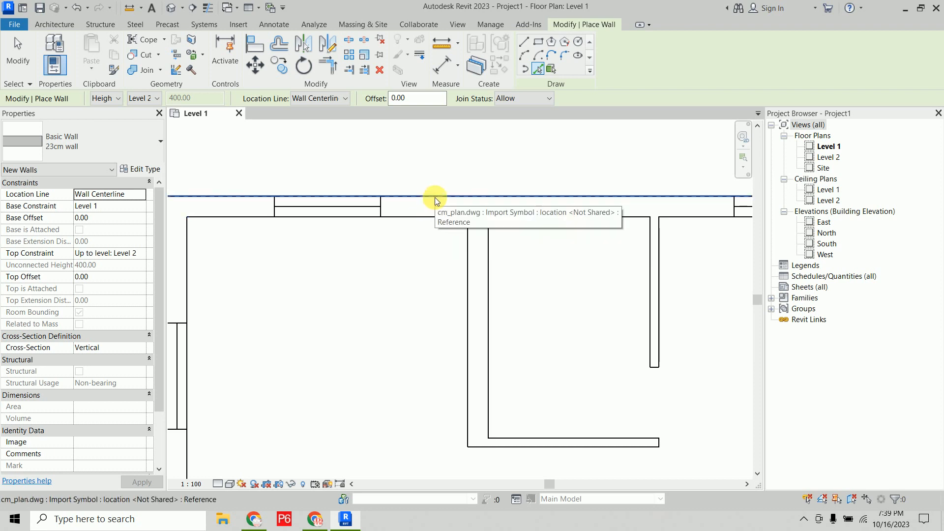
{"action": "left_click", "coordinate": [435, 197]}
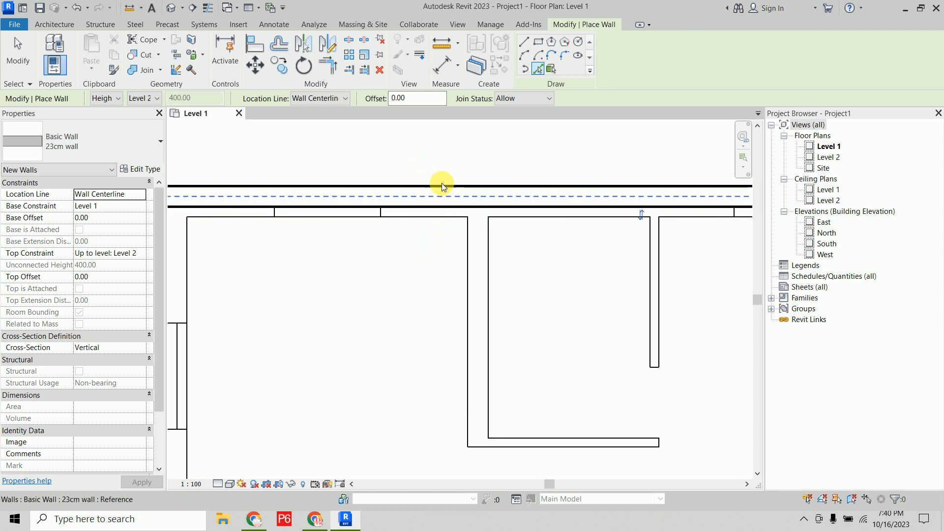
{"action": "key", "text": "ctrl+z"}
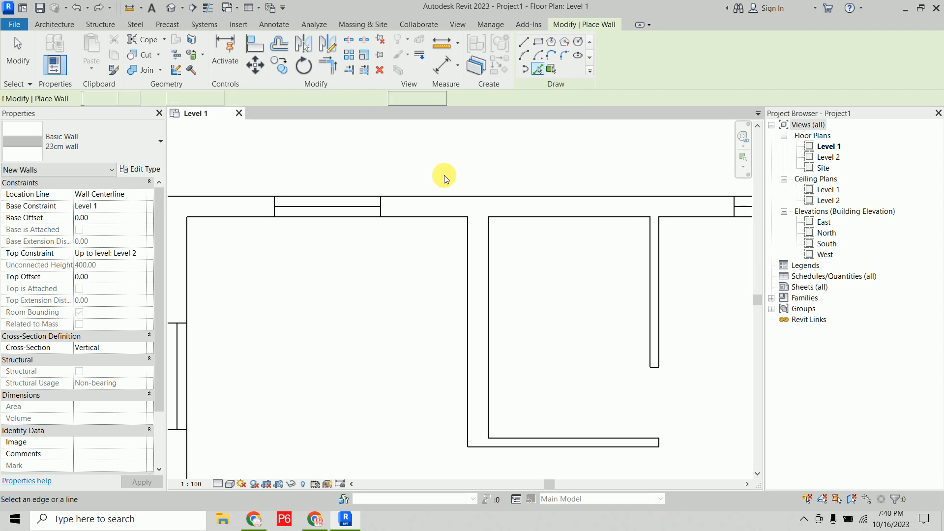
Step: Set the location line to Finish Face: Exterior and place a 23cm wall on the outer line of the upper exterior wall
{"action": "left_click", "coordinate": [341, 97]}
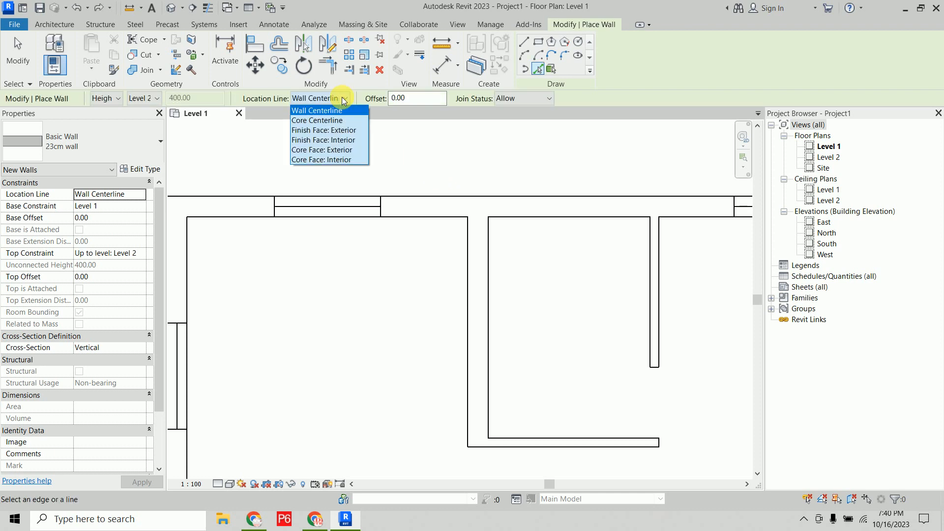
{"action": "left_click", "coordinate": [348, 130]}
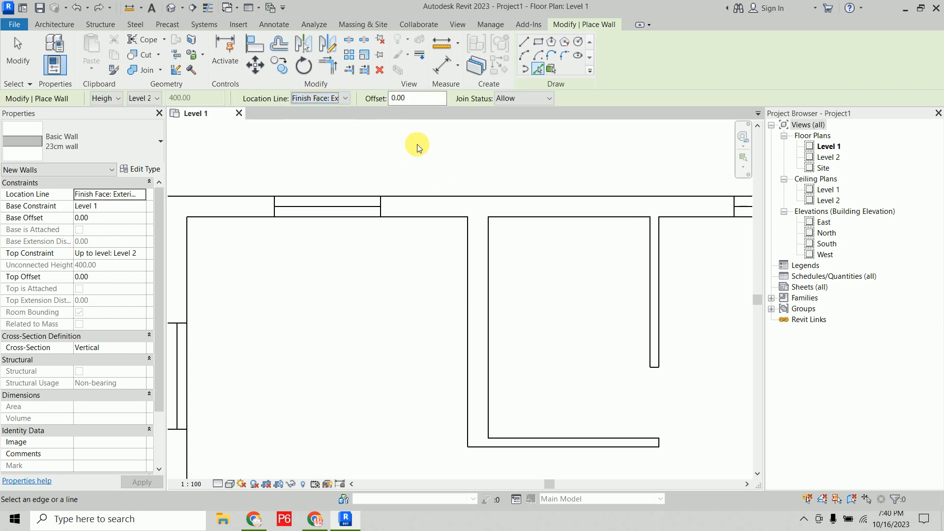
{"action": "left_click", "coordinate": [435, 194]}
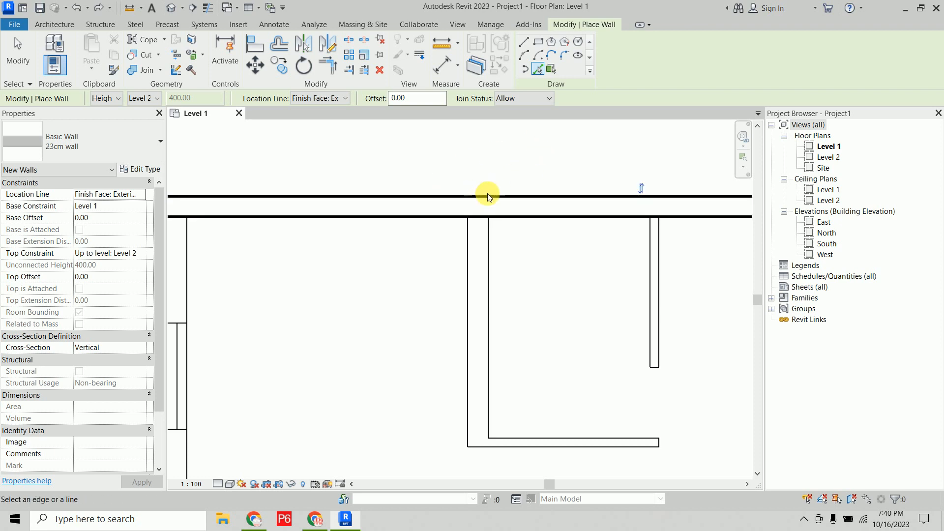
Step: Place 23cm walls along the left exterior wall above and below the curved stair wall, and along the bottom exterior wall
{"action": "scroll", "coordinate": [487, 193], "scroll_direction": "down", "scroll_amount": 3}
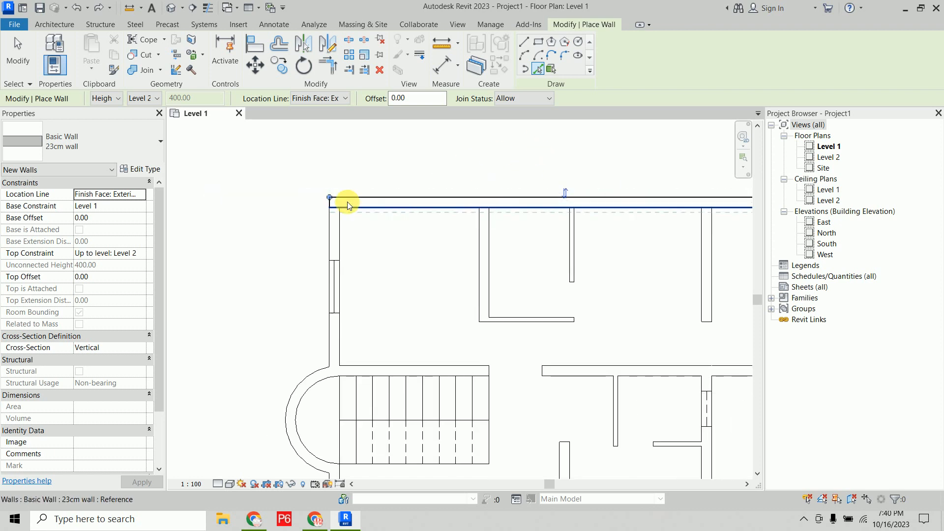
{"action": "left_click", "coordinate": [333, 254]}
{"action": "middle_click_drag", "start_coordinate": [362, 330], "coordinate": [335, 125]}
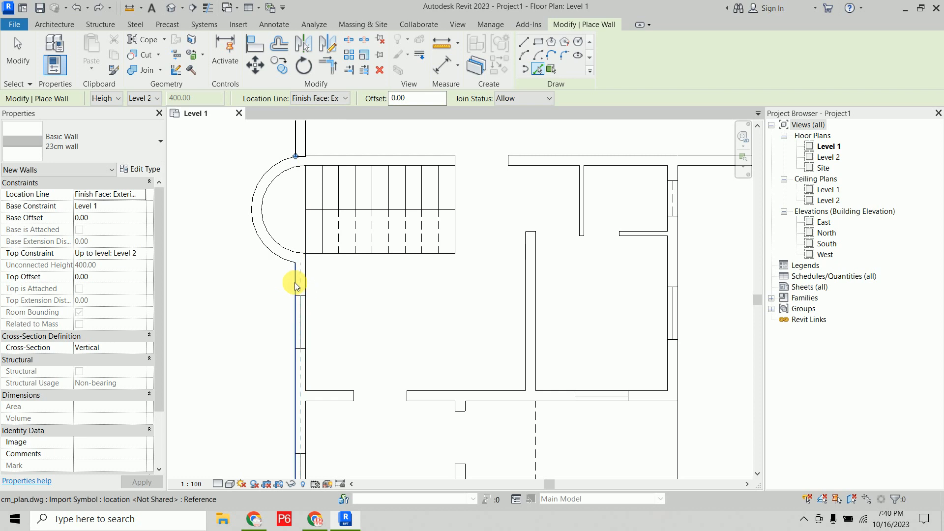
{"action": "middle_click_drag", "start_coordinate": [347, 331], "coordinate": [304, 134]}
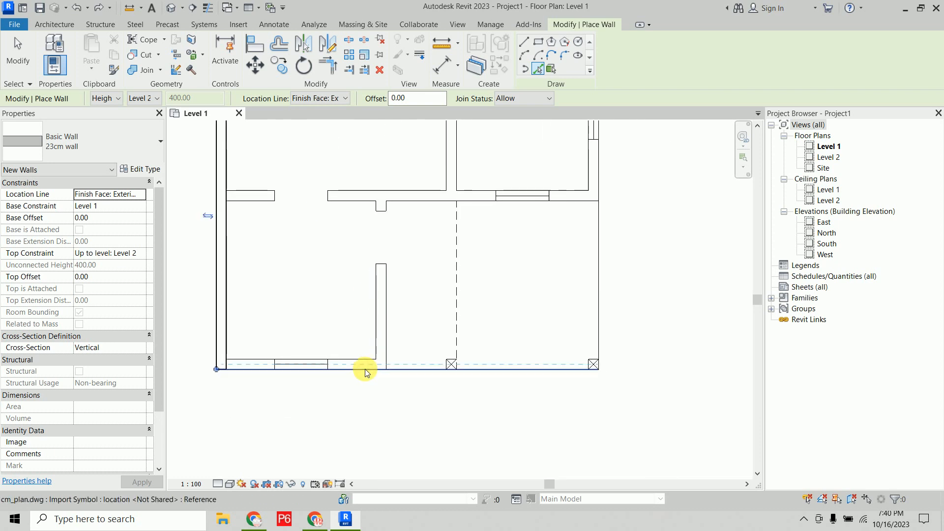
{"action": "left_click", "coordinate": [365, 369]}
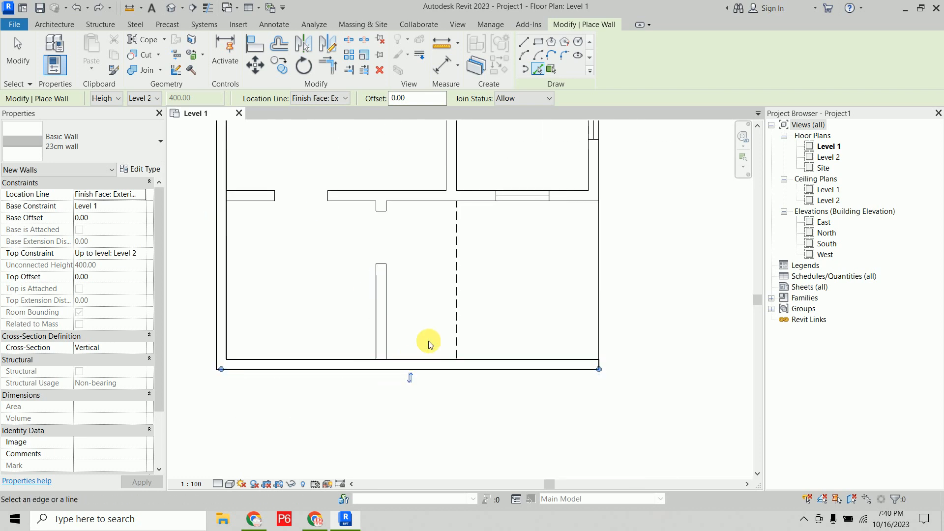
Step: Place 23cm walls on the lower interior partition, the two horizontal segments across the middle, and the vertical wall rising between them
{"action": "left_click", "coordinate": [388, 294]}
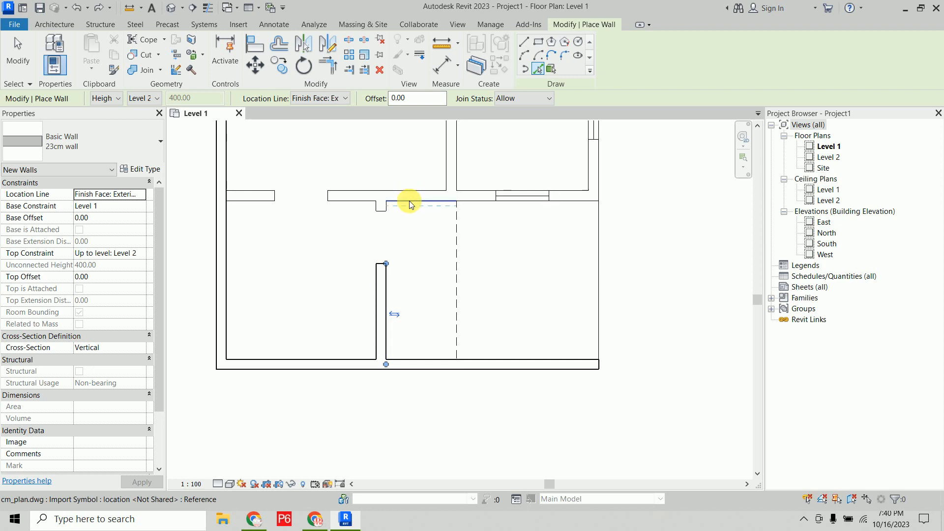
{"action": "scroll", "coordinate": [438, 191], "scroll_direction": "up", "scroll_amount": 3}
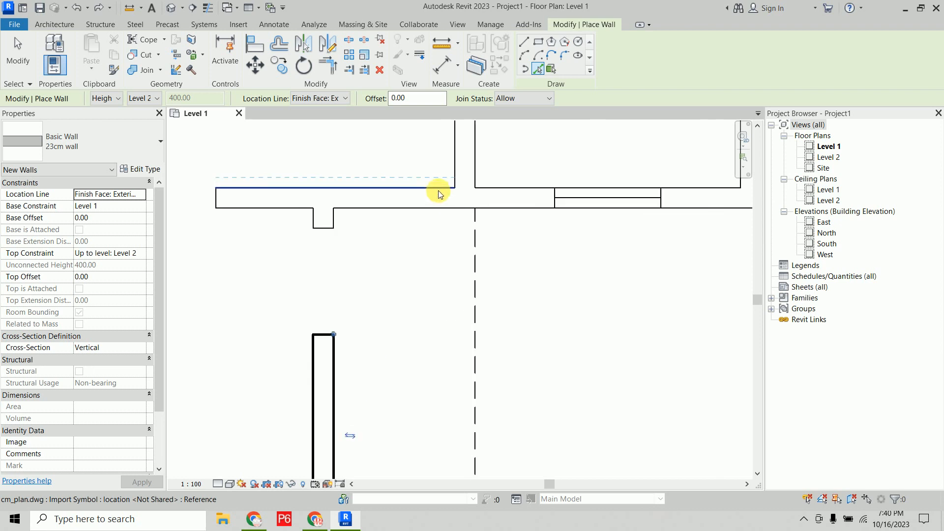
{"action": "left_click", "coordinate": [438, 187]}
{"action": "left_click", "coordinate": [533, 187]}
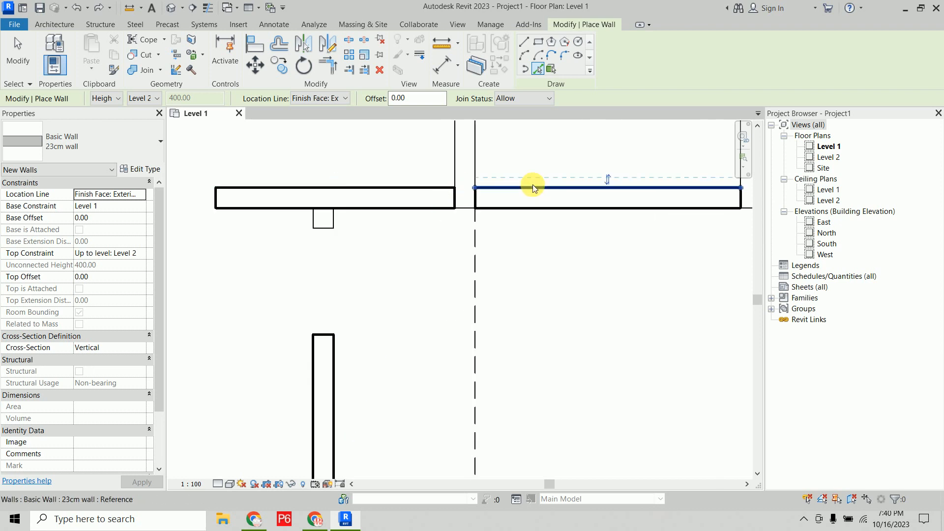
{"action": "scroll", "coordinate": [529, 181], "scroll_direction": "down", "scroll_amount": 3}
{"action": "middle_click_drag", "start_coordinate": [530, 182], "coordinate": [454, 302]}
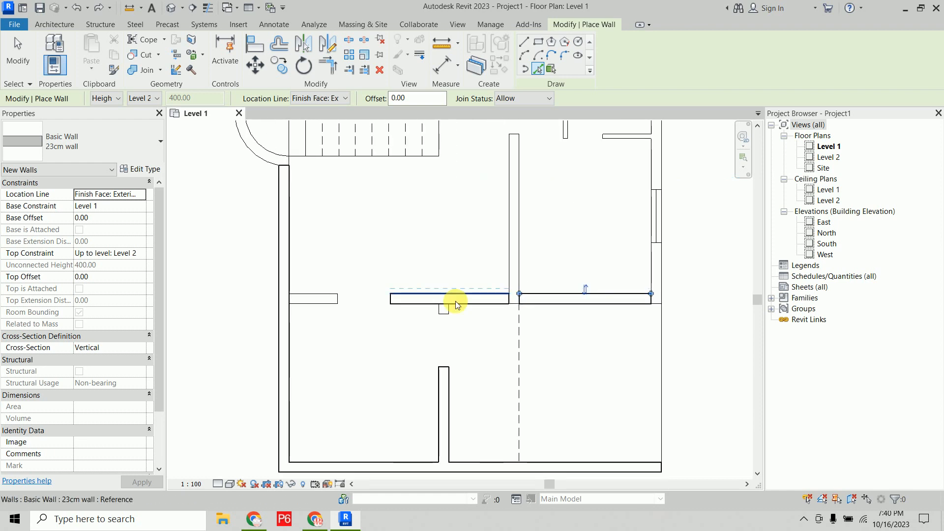
{"action": "left_click", "coordinate": [508, 206]}
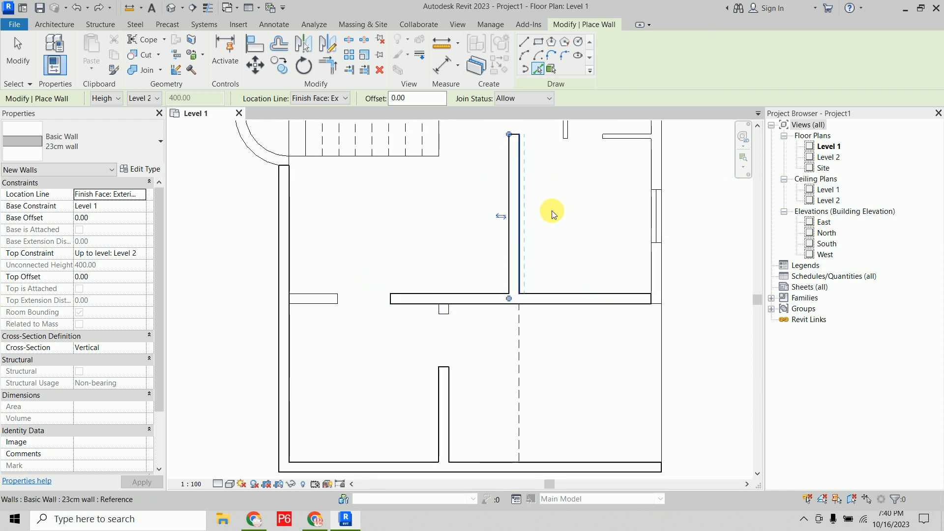
Step: Place a 23cm wall along the long right exterior line below the upper wing
{"action": "left_click", "coordinate": [662, 226]}
{"action": "scroll", "coordinate": [685, 217], "scroll_direction": "down", "scroll_amount": 3}
{"action": "middle_click_drag", "start_coordinate": [684, 217], "coordinate": [627, 421]}
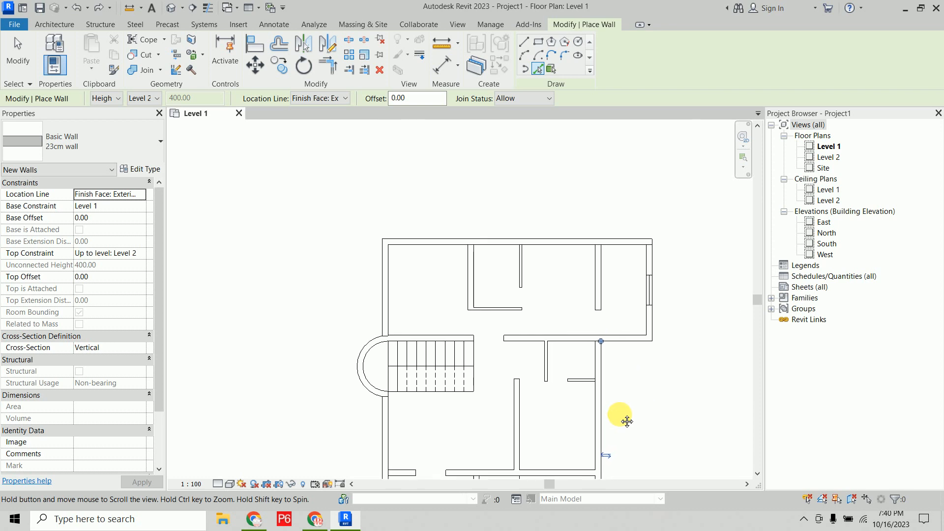
Step: Place 23cm walls on the vertical partition beside the upper-left room and on the horizontal wall above the stairs
{"action": "scroll", "coordinate": [516, 312], "scroll_direction": "up", "scroll_amount": 2}
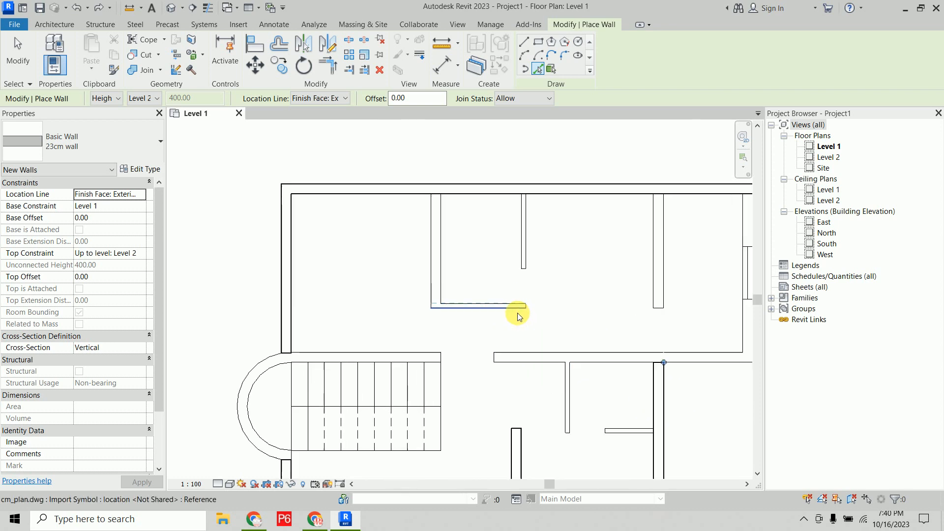
{"action": "left_click", "coordinate": [442, 237]}
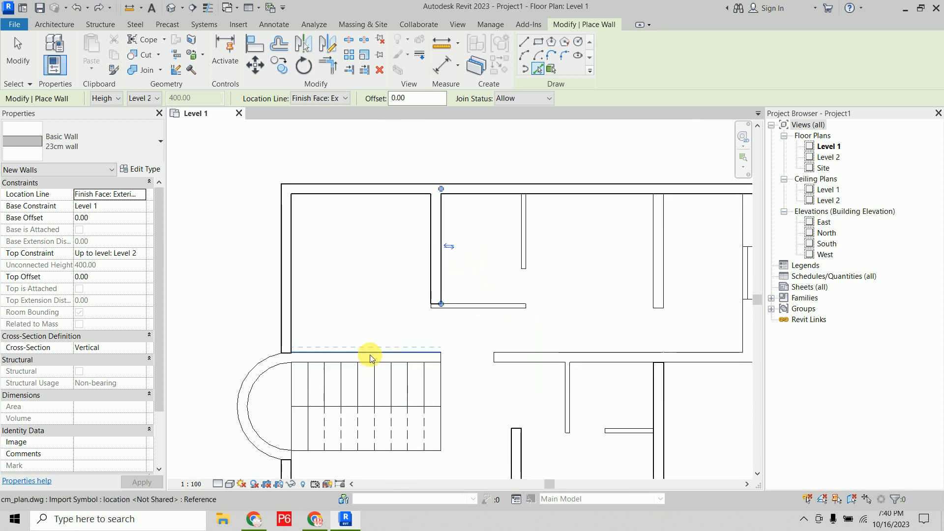
{"action": "scroll", "coordinate": [370, 358], "scroll_direction": "up", "scroll_amount": 3}
{"action": "left_click", "coordinate": [396, 346]}
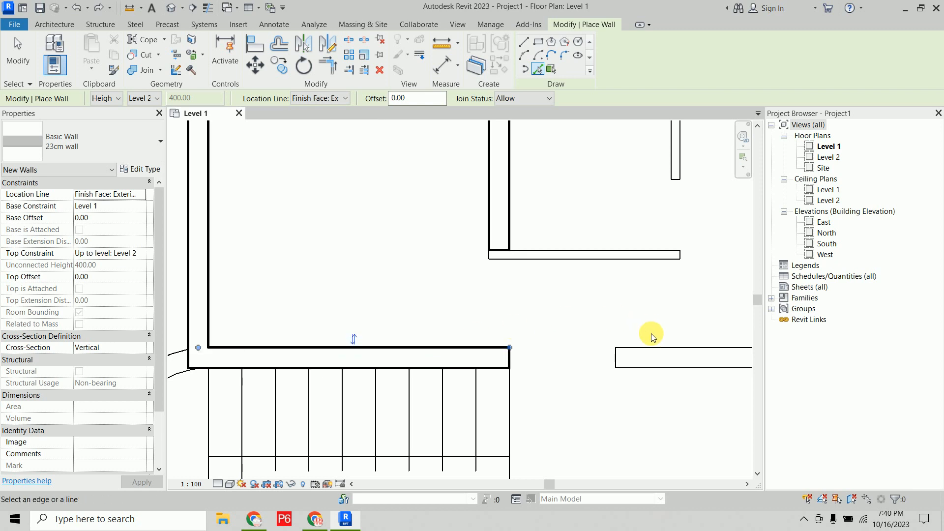
Step: Place 23cm walls on the horizontal segment across the opening from the stairs and on the curved stair wall
{"action": "left_click", "coordinate": [652, 346]}
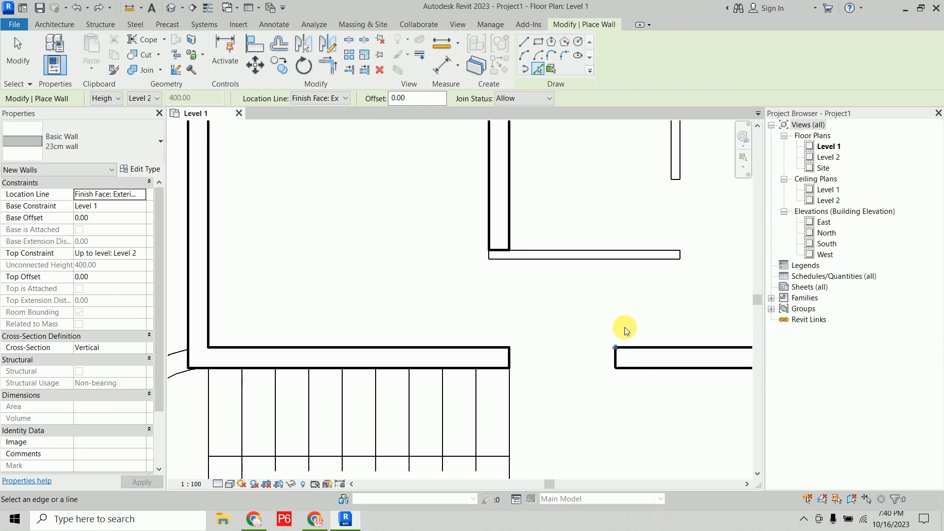
{"action": "scroll", "coordinate": [626, 330], "scroll_direction": "down", "scroll_amount": 5}
{"action": "middle_click_drag", "start_coordinate": [609, 321], "coordinate": [426, 329]}
{"action": "left_click", "coordinate": [317, 265]}
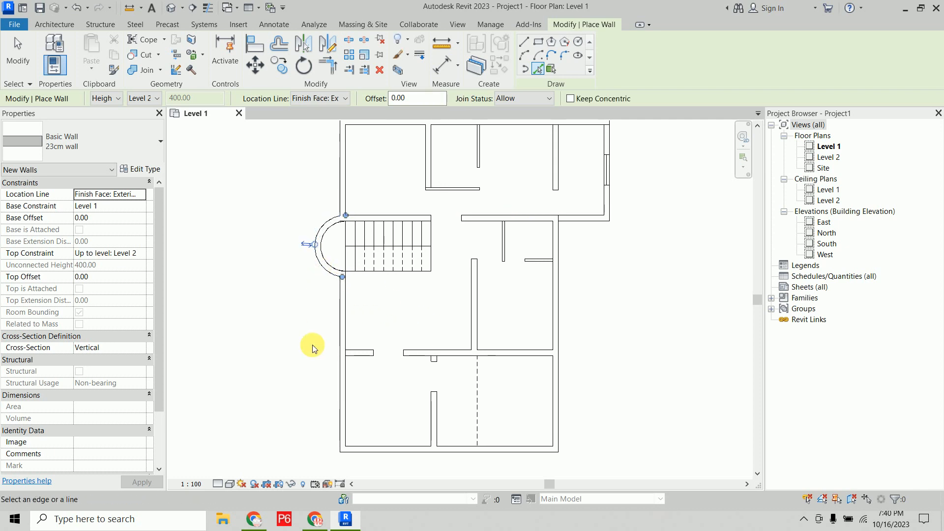
Step: Switch to the 10cm wall type and place walls on the thin vertical and horizontal partitions of the upper middle room
{"action": "left_click", "coordinate": [114, 149]}
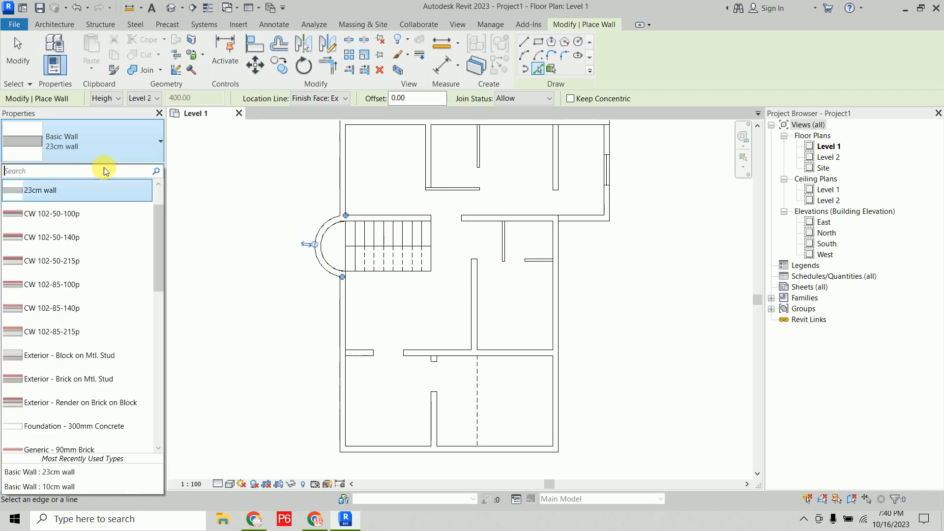
{"action": "left_click", "coordinate": [78, 207]}
{"action": "scroll", "coordinate": [442, 228], "scroll_direction": "up", "scroll_amount": 5}
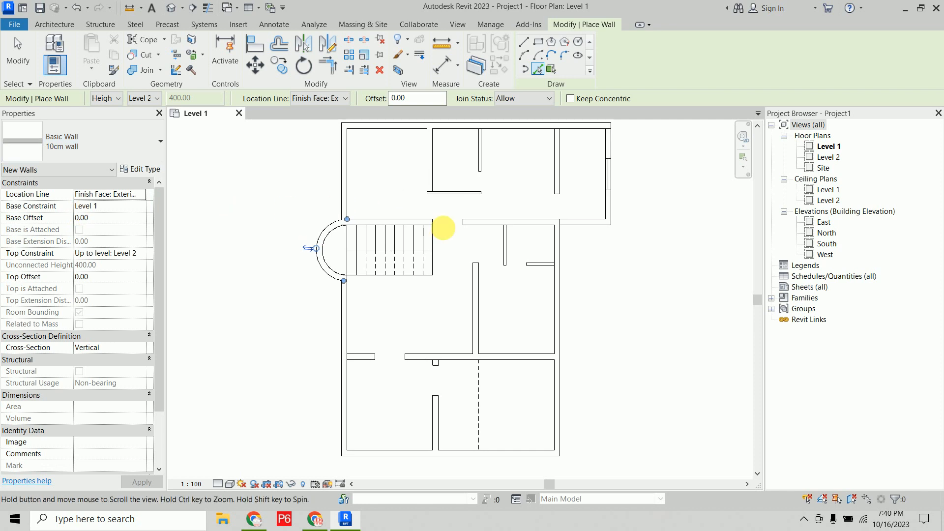
{"action": "left_click", "coordinate": [439, 276]}
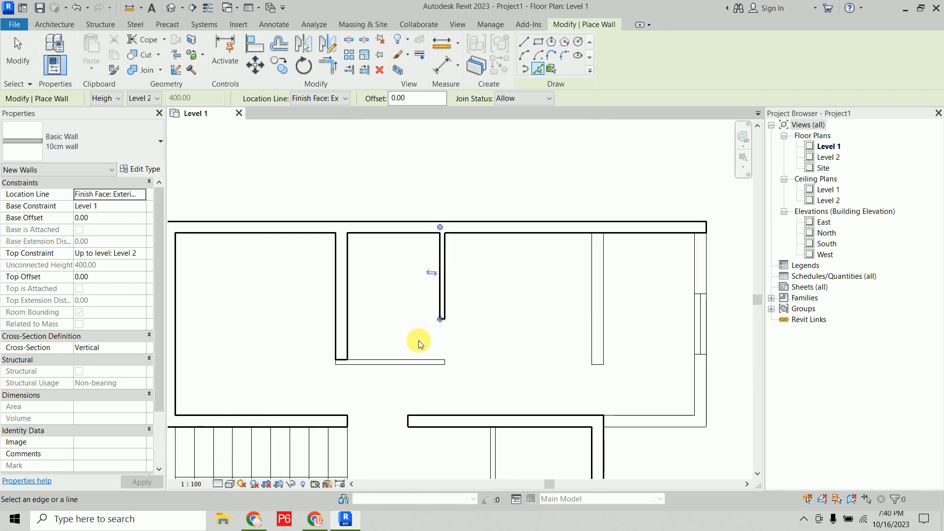
{"action": "left_click", "coordinate": [416, 363]}
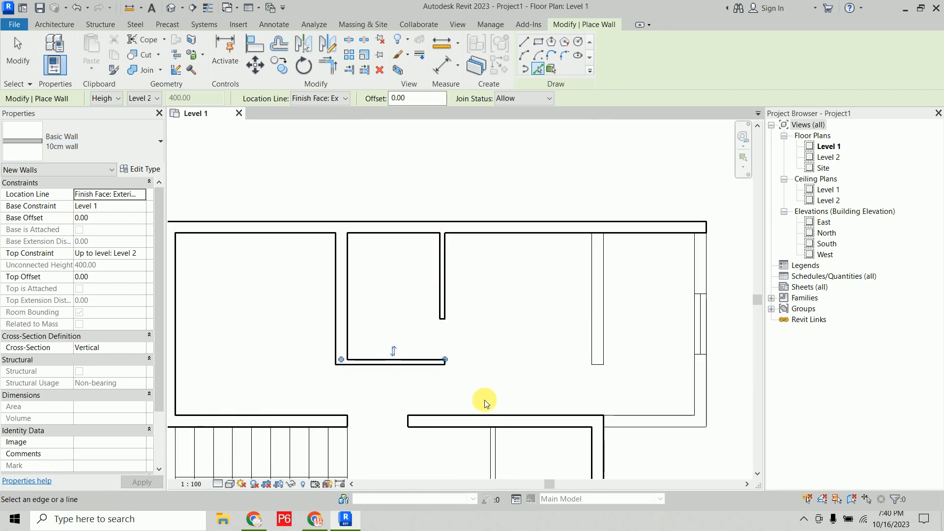
Step: Place 10cm walls on the short vertical and horizontal partitions of the small room below the upper wing
{"action": "middle_click_drag", "start_coordinate": [484, 400], "coordinate": [436, 216]}
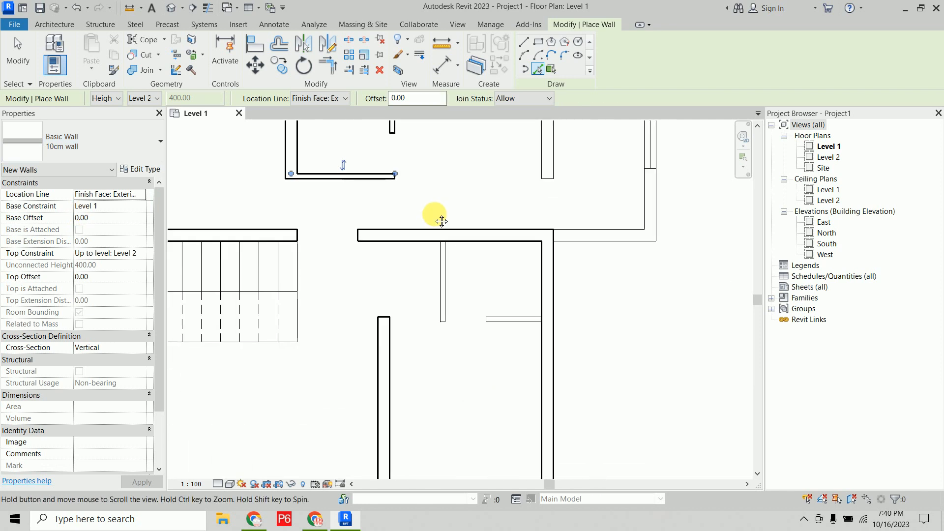
{"action": "left_click", "coordinate": [441, 274]}
{"action": "left_click", "coordinate": [498, 323]}
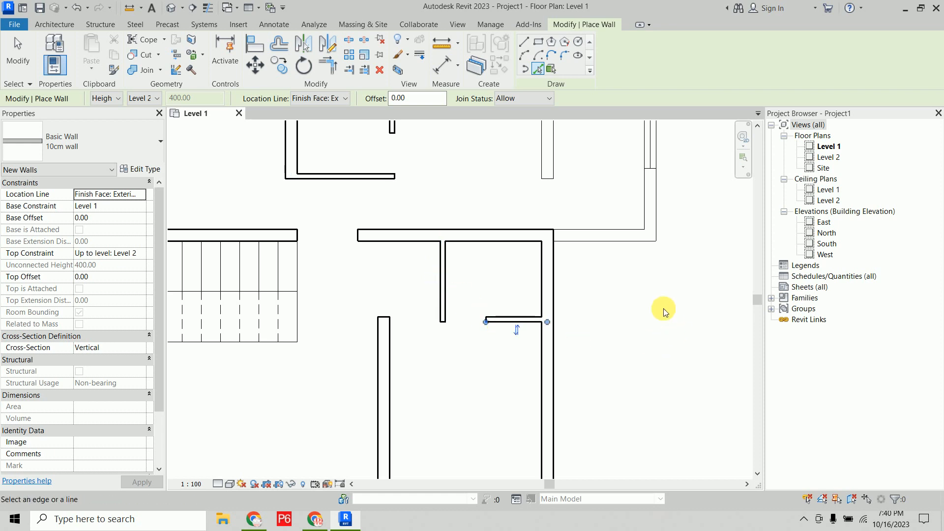
Step: Switch to the 23cm wall type and place a wall on the thick vertical partition near the upper wing's right side
{"action": "scroll", "coordinate": [663, 315], "scroll_direction": "down", "scroll_amount": 1}
{"action": "middle_click_drag", "start_coordinate": [664, 322], "coordinate": [630, 449]}
{"action": "left_click", "coordinate": [65, 136]}
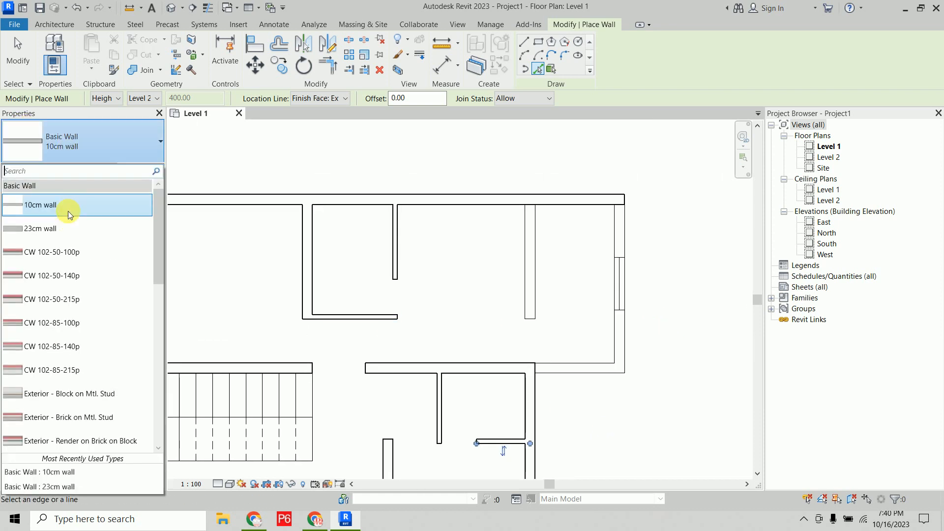
{"action": "left_click", "coordinate": [67, 211]}
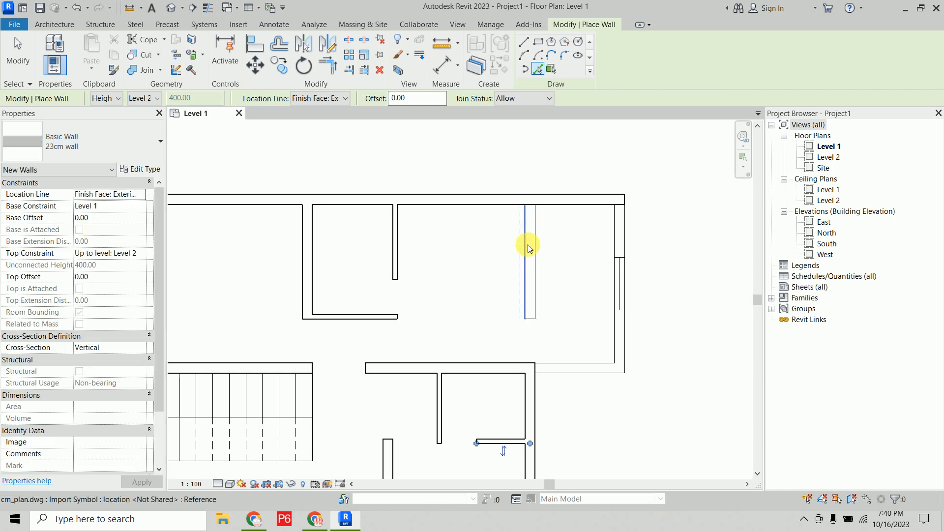
{"action": "scroll", "coordinate": [534, 214], "scroll_direction": "up", "scroll_amount": 2}
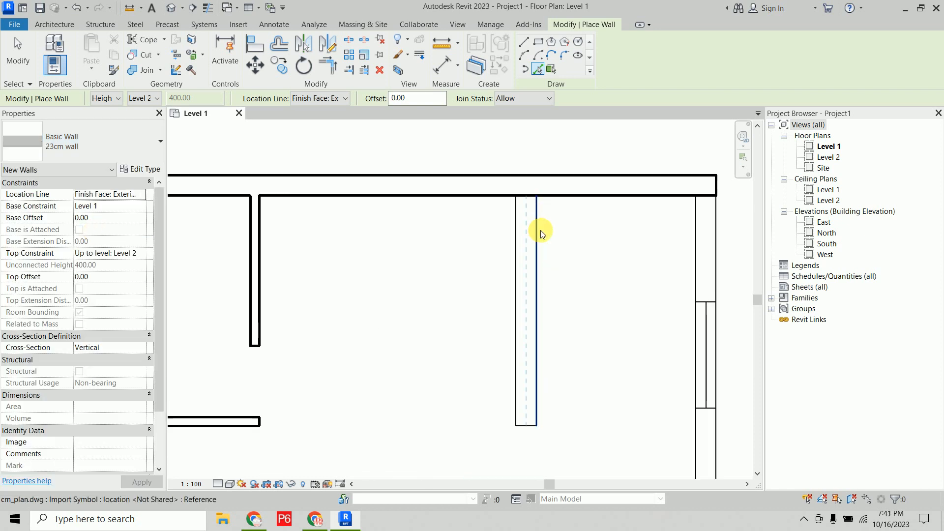
{"action": "left_click", "coordinate": [541, 231]}
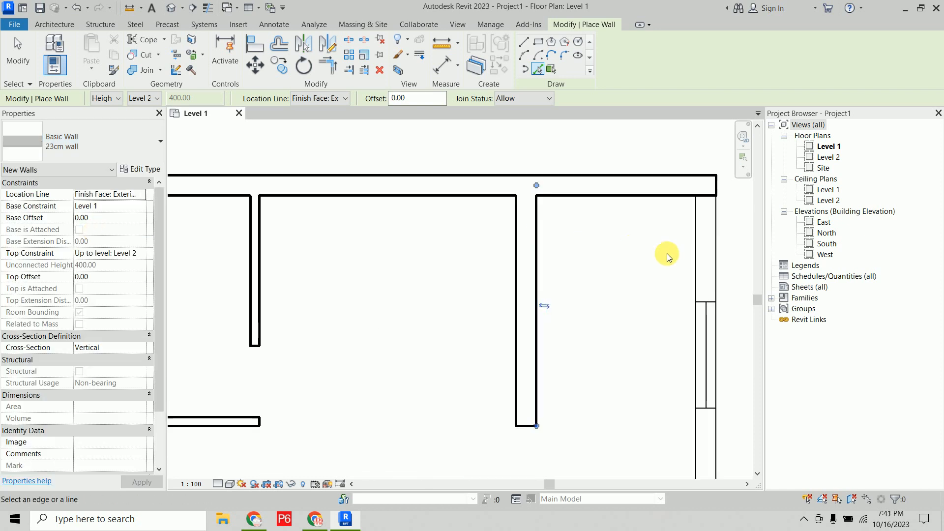
Step: Place 23cm walls on the upper wing's right exterior line and its short lower exterior line, and finish placing walls
{"action": "left_click", "coordinate": [693, 261]}
{"action": "scroll", "coordinate": [693, 262], "scroll_direction": "down", "scroll_amount": 3}
{"action": "middle_click_drag", "start_coordinate": [667, 315], "coordinate": [576, 220]}
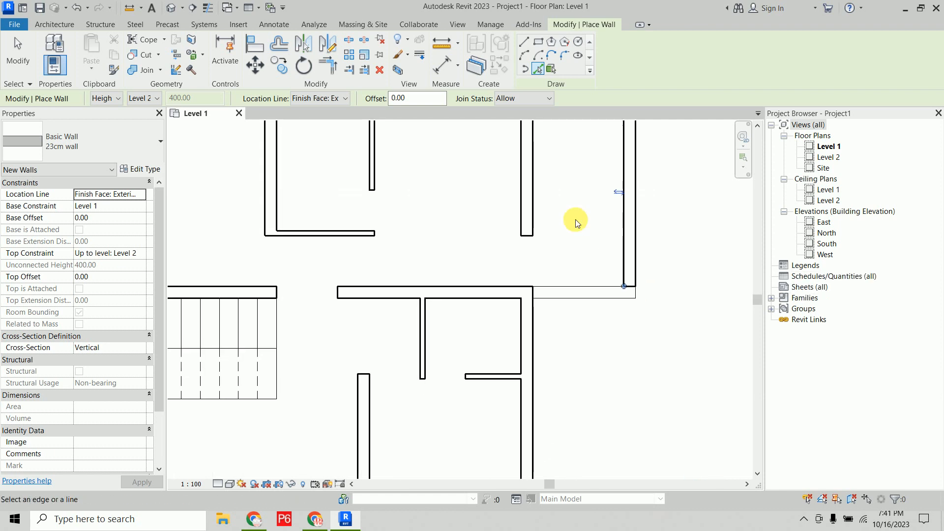
{"action": "left_click", "coordinate": [588, 287]}
{"action": "scroll", "coordinate": [628, 343], "scroll_direction": "down", "scroll_amount": 3}
{"action": "middle_click_drag", "start_coordinate": [628, 344], "coordinate": [614, 326]}
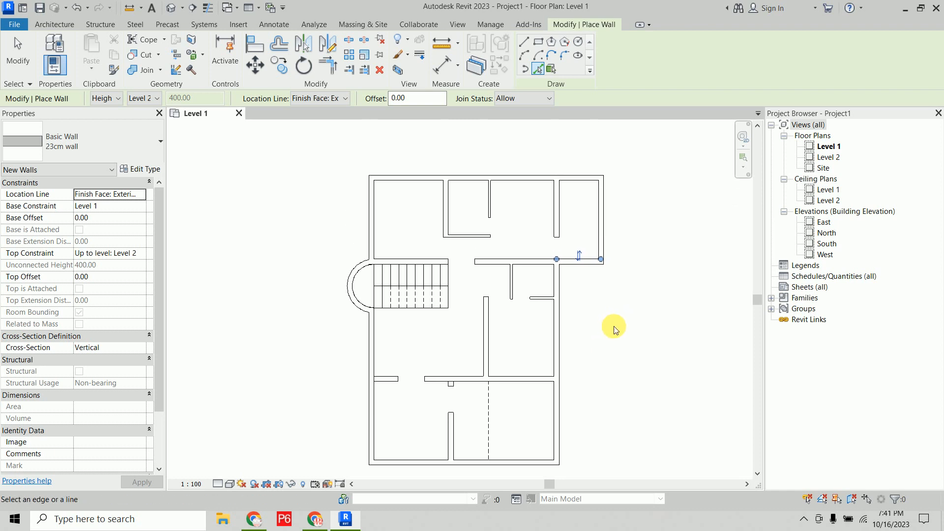
{"action": "key", "text": "Escape"}
{"action": "key", "text": "Escape"}
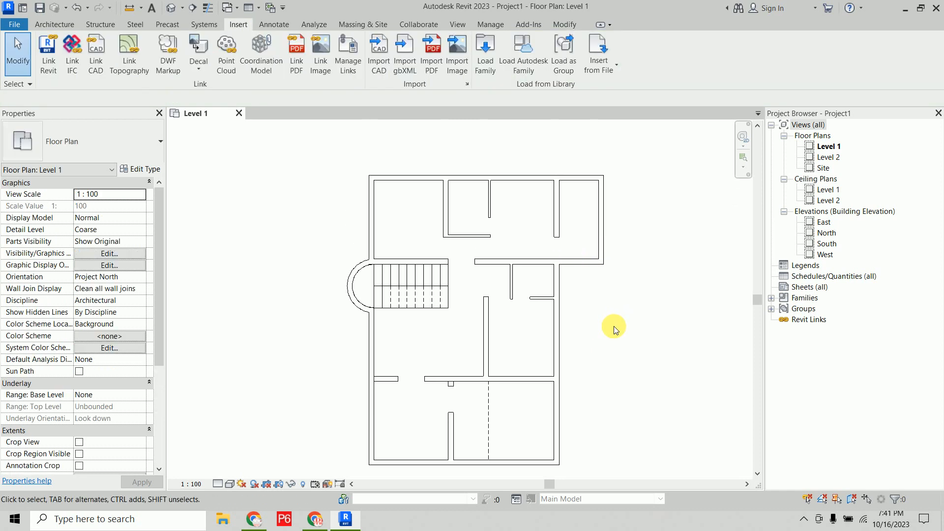
Step: Extend the lower horizontal interior wall across the opening to meet the left exterior wall
{"action": "scroll", "coordinate": [427, 430], "scroll_direction": "up", "scroll_amount": 5}
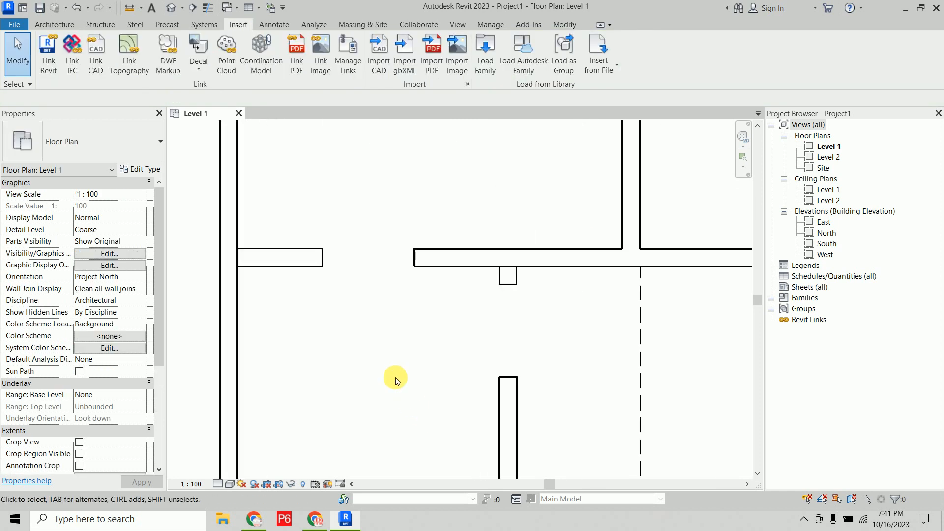
{"action": "left_click", "coordinate": [423, 261]}
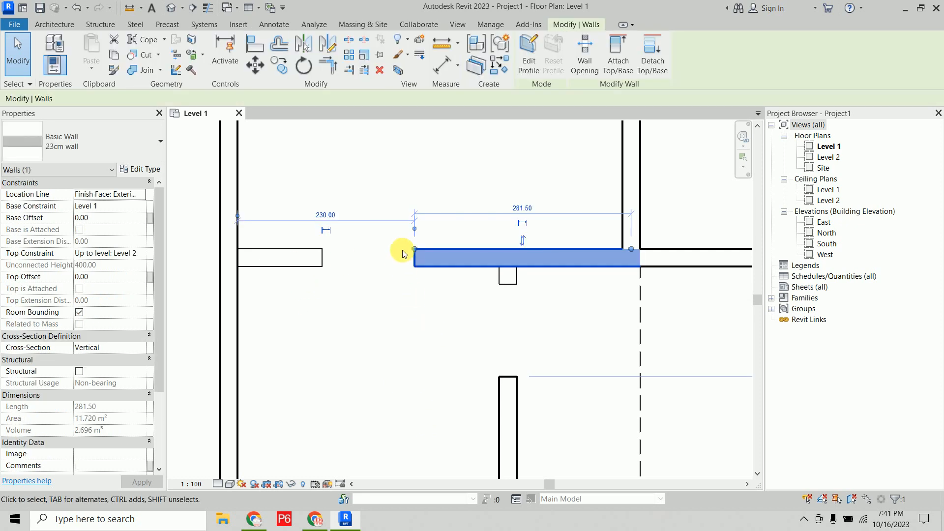
{"action": "left_click_drag", "start_coordinate": [416, 250], "coordinate": [238, 247]}
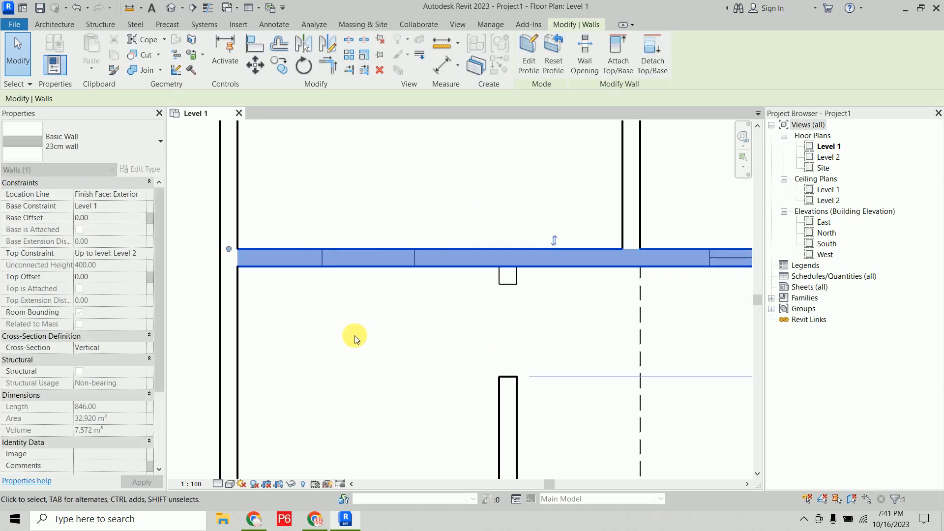
{"action": "scroll", "coordinate": [408, 332], "scroll_direction": "down", "scroll_amount": 2}
{"action": "middle_click_drag", "start_coordinate": [510, 336], "coordinate": [400, 337]}
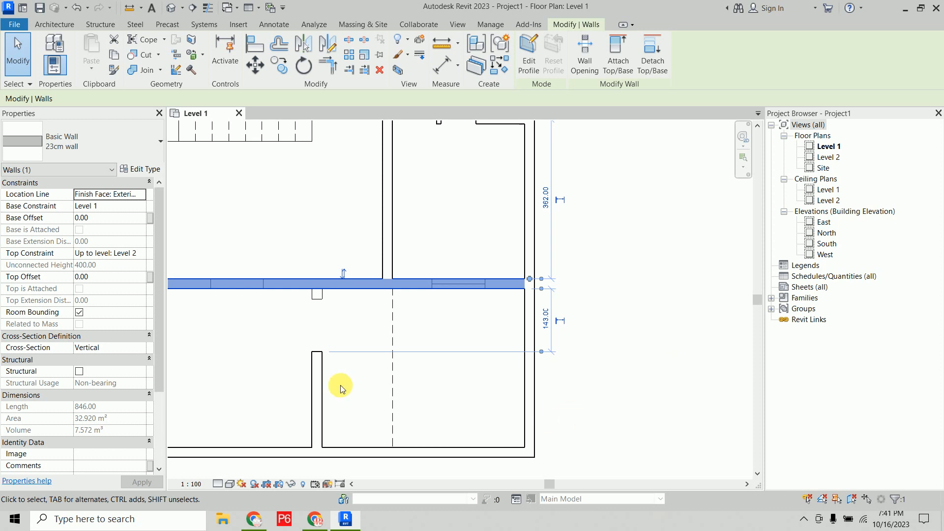
Step: Extend the lower vertical partition up to the horizontal interior wall, closing the opening between the two bottom rooms
{"action": "key", "text": "Escape"}
{"action": "left_click", "coordinate": [316, 373]}
{"action": "left_click_drag", "start_coordinate": [316, 352], "coordinate": [323, 291]}
{"action": "left_click", "coordinate": [679, 284]}
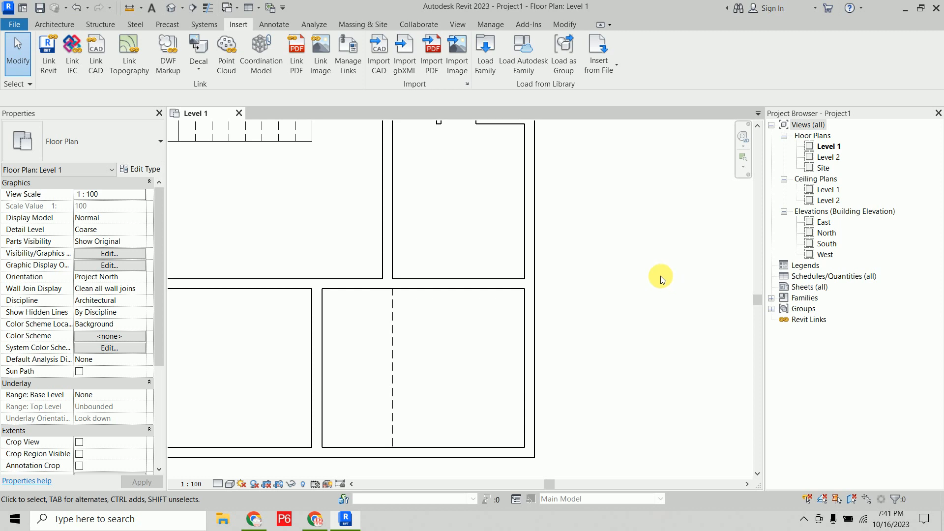
Step: Extend the central 23cm vertical partition up to the horizontal wall below the upper rooms
{"action": "scroll", "coordinate": [660, 276], "scroll_direction": "down", "scroll_amount": 2}
{"action": "scroll", "coordinate": [554, 374], "scroll_direction": "up", "scroll_amount": 1}
{"action": "scroll", "coordinate": [491, 373], "scroll_direction": "up", "scroll_amount": 1}
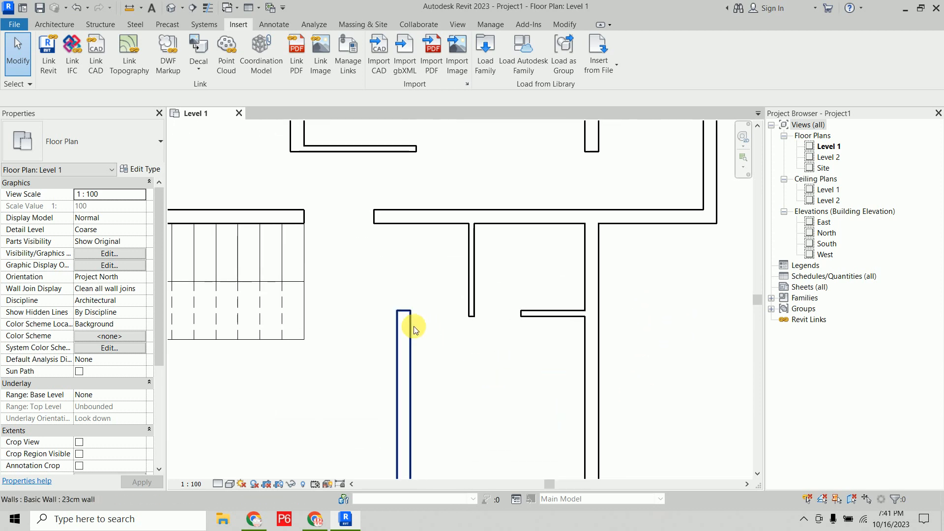
{"action": "left_click", "coordinate": [407, 325]}
{"action": "left_click_drag", "start_coordinate": [399, 315], "coordinate": [397, 216]}
Step: Extend the short horizontal 10cm wall to meet the short vertical 10cm partition, closing the small room
{"action": "left_click", "coordinate": [527, 316]}
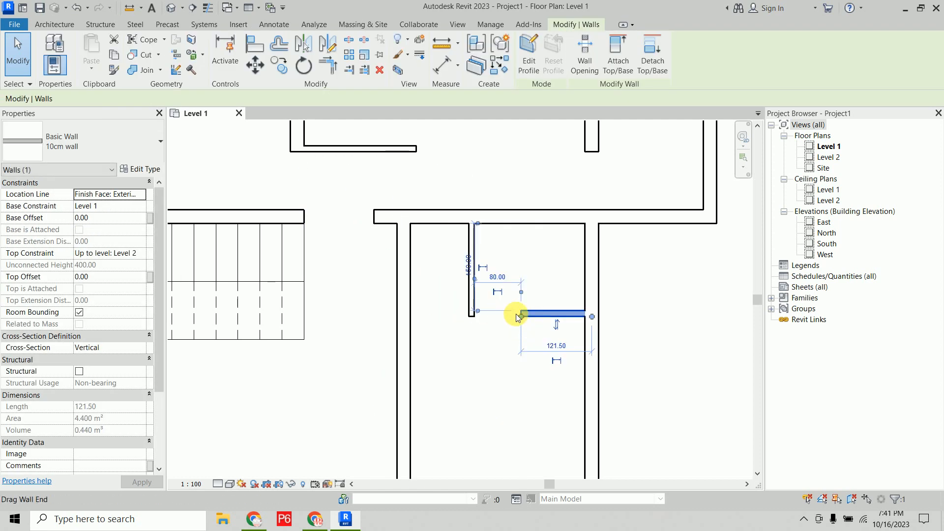
{"action": "left_click_drag", "start_coordinate": [518, 314], "coordinate": [474, 317]}
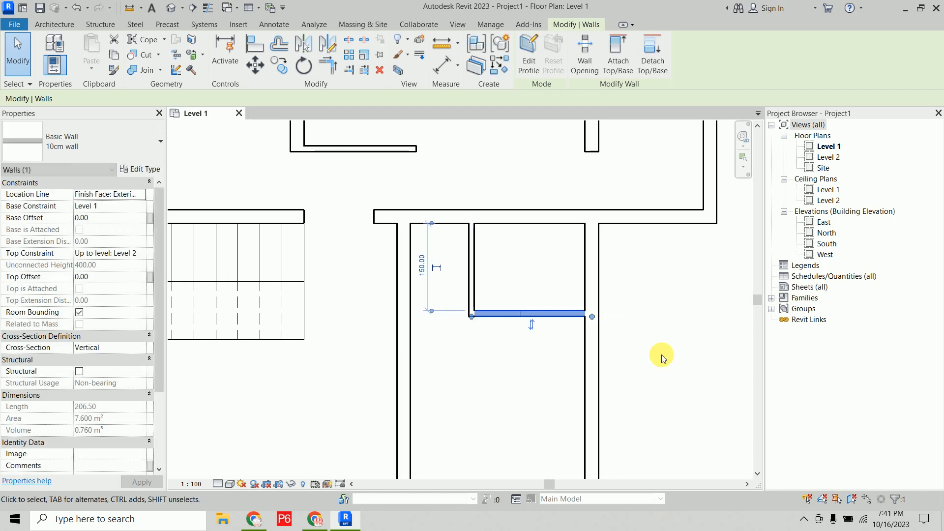
{"action": "left_click", "coordinate": [647, 305]}
Step: Extend the upper wing's right-hand 23cm partition down to the horizontal wall below it
{"action": "scroll", "coordinate": [610, 397], "scroll_direction": "down", "scroll_amount": 2}
{"action": "left_click", "coordinate": [570, 271]}
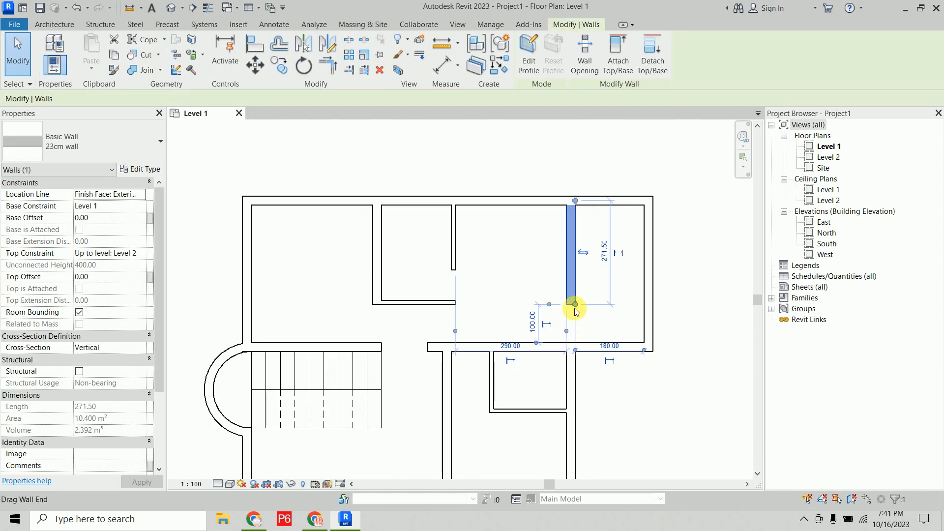
{"action": "left_click_drag", "start_coordinate": [570, 304], "coordinate": [574, 344]}
{"action": "left_click", "coordinate": [642, 407]}
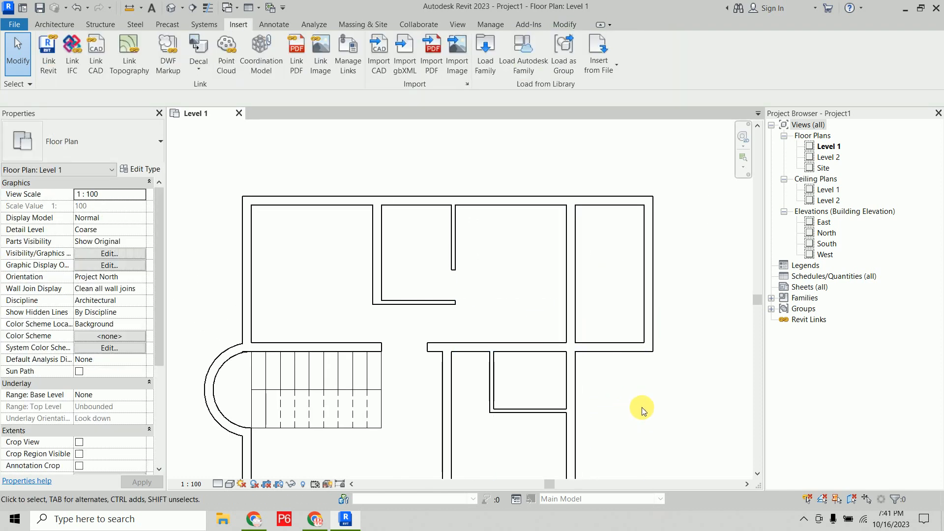
Step: Extend the vertical 10cm partition of the upper middle room down to the short horizontal 10cm wall
{"action": "left_click", "coordinate": [453, 262]}
{"action": "scroll", "coordinate": [437, 274], "scroll_direction": "up", "scroll_amount": 3}
{"action": "left_click_drag", "start_coordinate": [467, 265], "coordinate": [468, 334]}
{"action": "scroll", "coordinate": [539, 314], "scroll_direction": "down", "scroll_amount": 4}
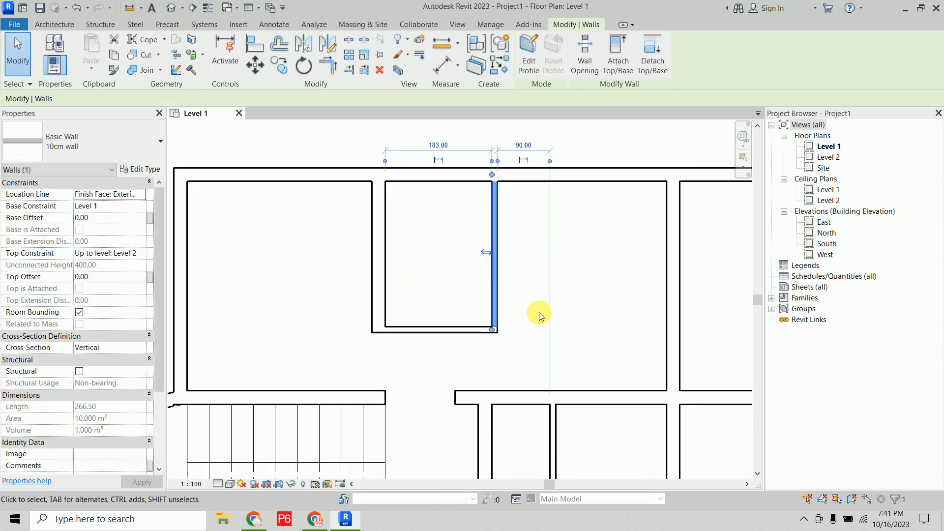
{"action": "left_click", "coordinate": [567, 322]}
Step: Extend the 23cm and 10cm vertical partitions on both sides of the upper middle room down to the level of the horizontal wall above the stairs
{"action": "middle_click_drag", "start_coordinate": [550, 335], "coordinate": [562, 299]}
{"action": "left_click", "coordinate": [431, 268]}
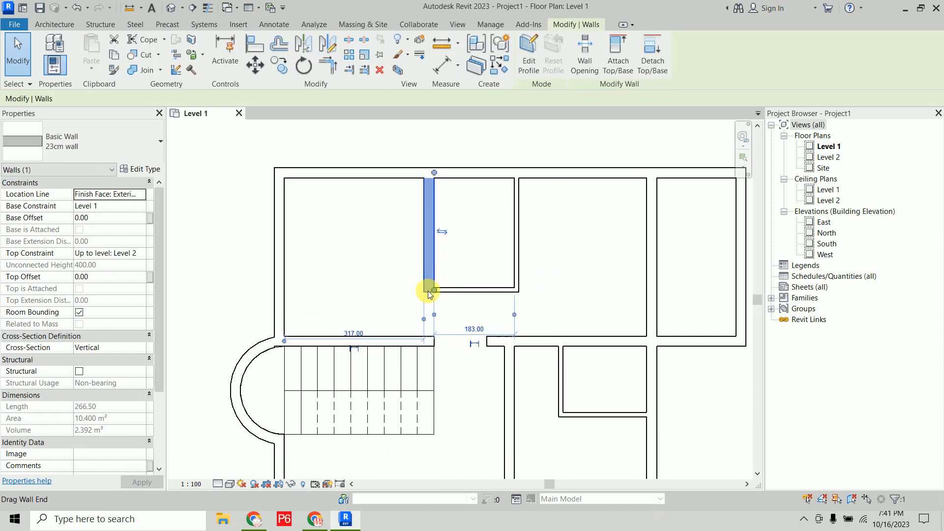
{"action": "left_click_drag", "start_coordinate": [436, 290], "coordinate": [433, 339]}
{"action": "left_click", "coordinate": [518, 264]}
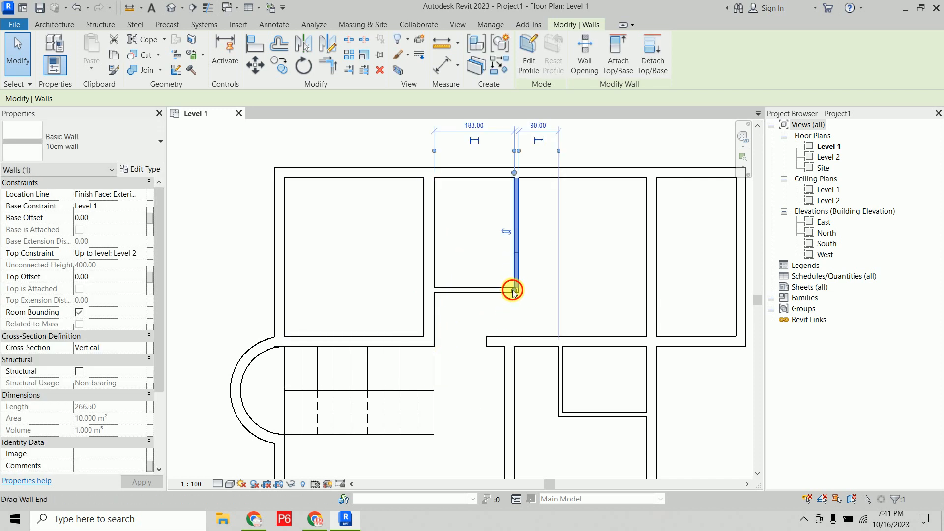
{"action": "left_click_drag", "start_coordinate": [513, 291], "coordinate": [516, 339]}
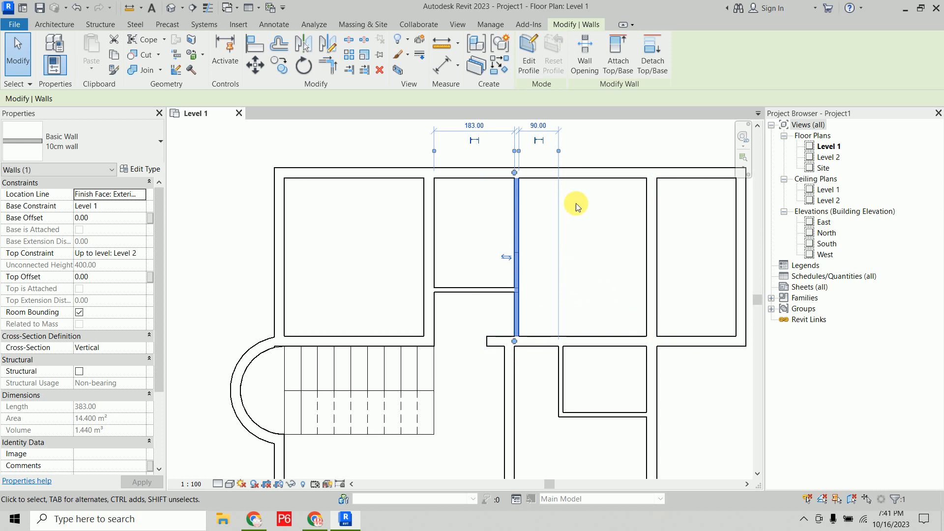
{"action": "left_click", "coordinate": [604, 146]}
Step: Extend the horizontal 23cm wall across the opening to join the wall above the stairs
{"action": "scroll", "coordinate": [420, 353], "scroll_direction": "up", "scroll_amount": 4}
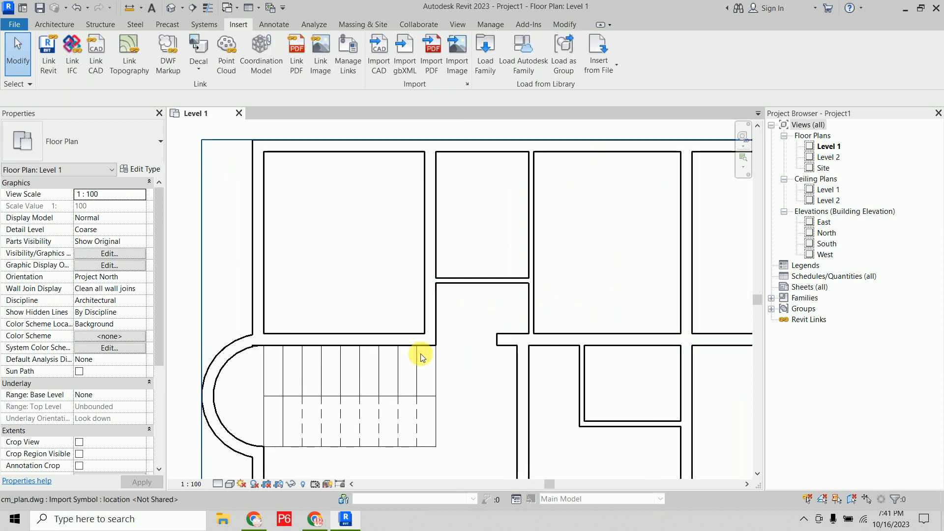
{"action": "left_click", "coordinate": [550, 342]}
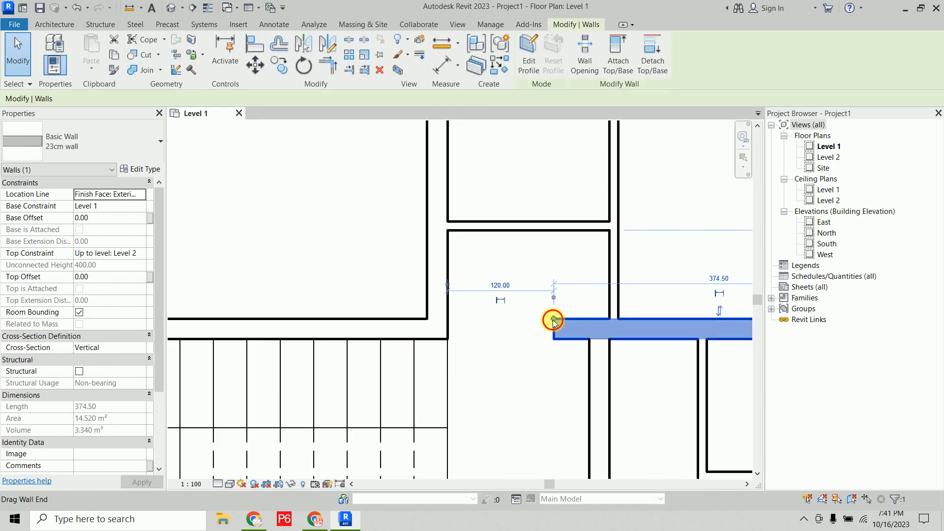
{"action": "left_click_drag", "start_coordinate": [553, 321], "coordinate": [453, 320]}
{"action": "left_click", "coordinate": [503, 279]}
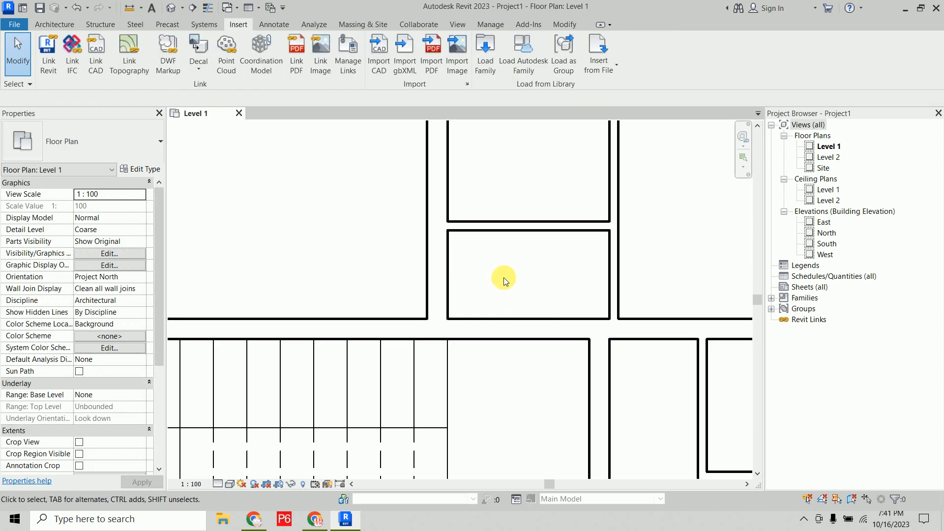
{"action": "scroll", "coordinate": [506, 278], "scroll_direction": "down", "scroll_amount": 3}
{"action": "middle_click_drag", "start_coordinate": [512, 316], "coordinate": [439, 243]}
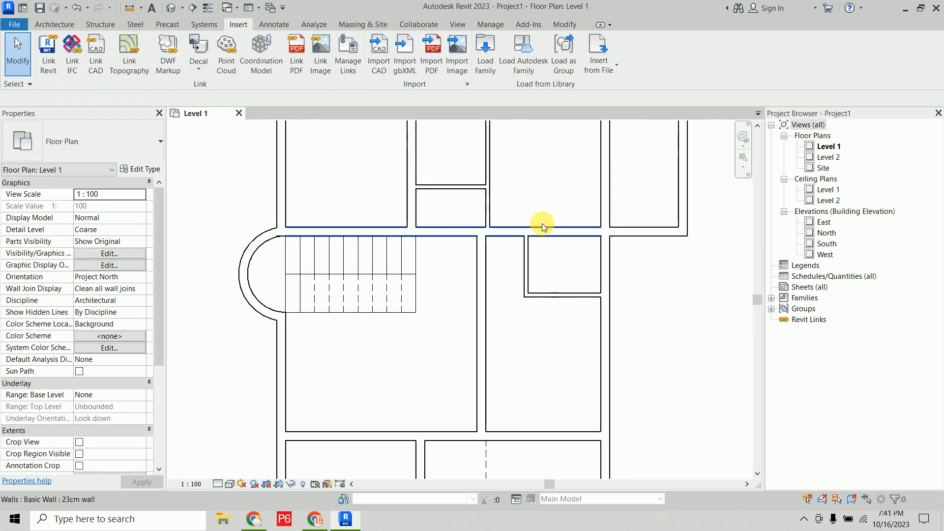
{"action": "scroll", "coordinate": [526, 281], "scroll_direction": "down", "scroll_amount": 2}
{"action": "middle_click_drag", "start_coordinate": [569, 301], "coordinate": [557, 268]}
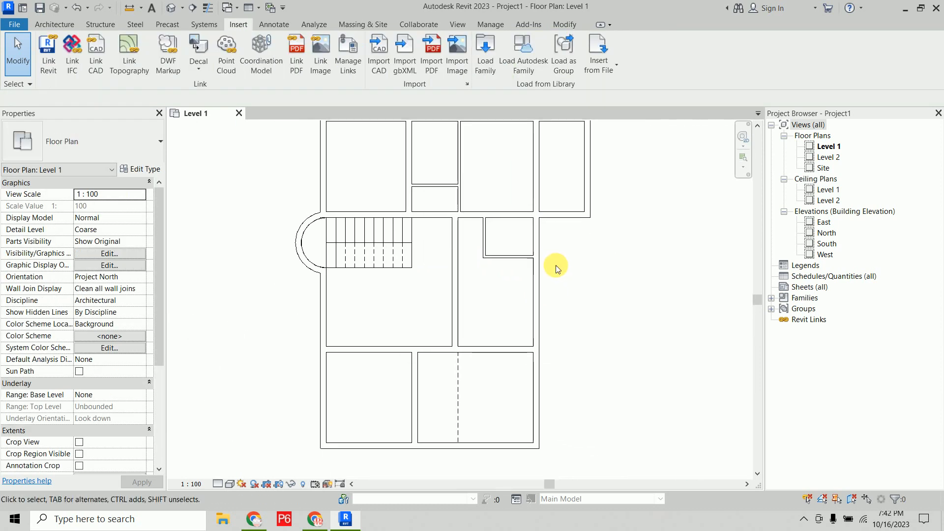
{"action": "middle_click_drag", "start_coordinate": [626, 307], "coordinate": [607, 331]}
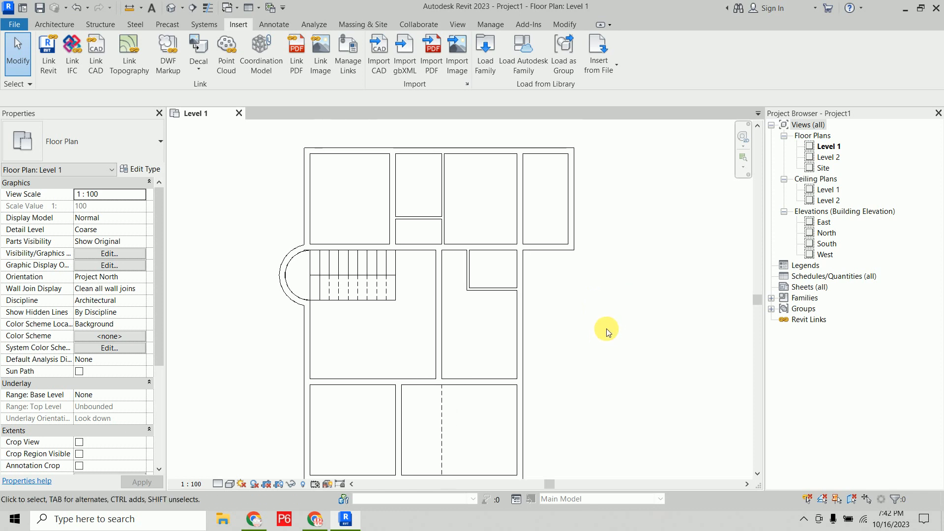
Step: Open the default 3D view, set its detail level to Fine and visual style to Shaded, and view the walls from the front
{"action": "left_click", "coordinate": [172, 13]}
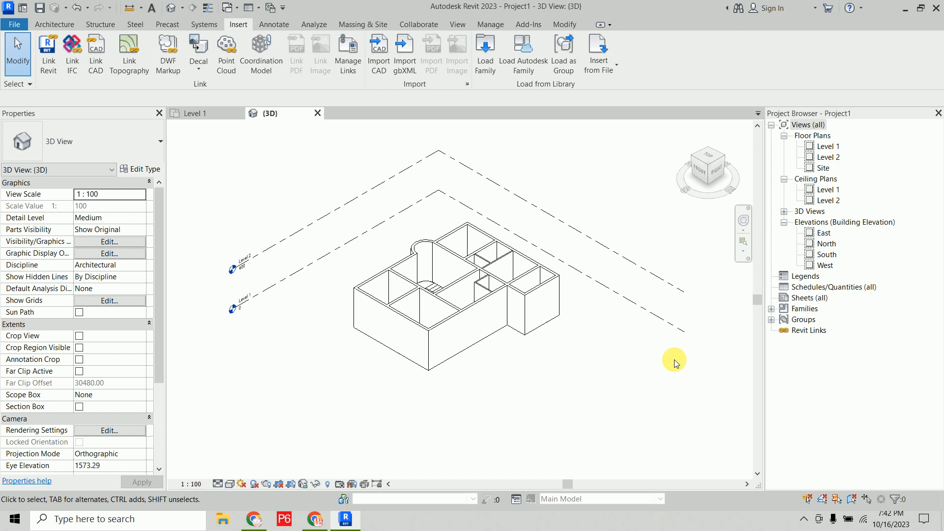
{"action": "left_click", "coordinate": [218, 484]}
{"action": "left_click", "coordinate": [230, 471]}
{"action": "left_click", "coordinate": [230, 484]}
{"action": "left_click", "coordinate": [265, 452]}
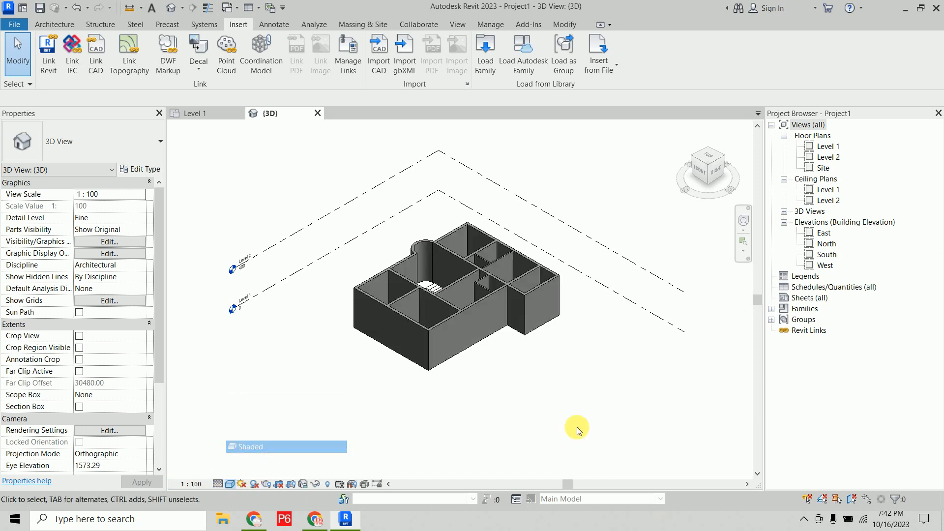
{"action": "mouse_move", "coordinate": [468, 415]}
{"action": "middle_mouse_down", "text": "shift"}
{"action": "mouse_move", "coordinate": [723, 331]}
{"action": "mouse_move", "coordinate": [701, 472]}
{"action": "mouse_move", "coordinate": [552, 453]}
{"action": "mouse_move", "coordinate": [659, 361]}
{"action": "middle_mouse_up", "text": "shift"}
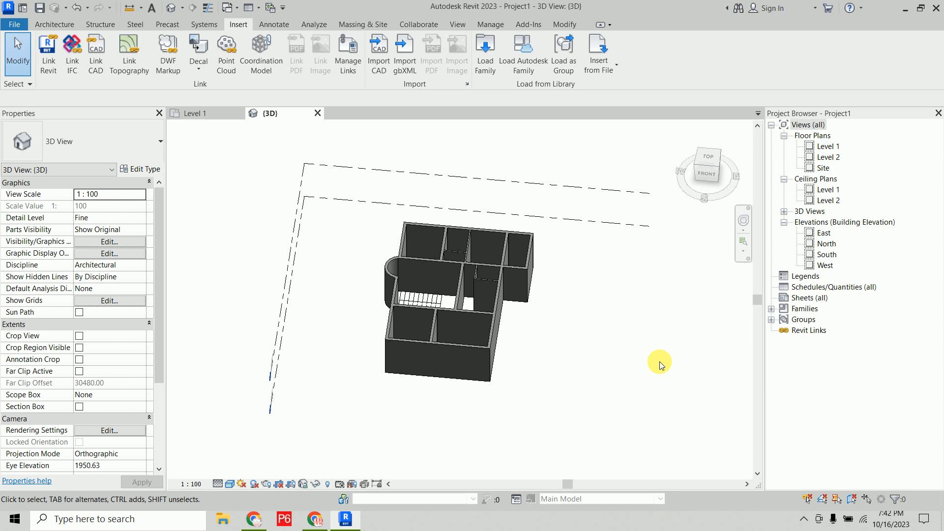
Step: Delete all the modelled 23cm and 10cm walls, keeping only the imported floor plan
{"action": "key", "text": "Tab"}
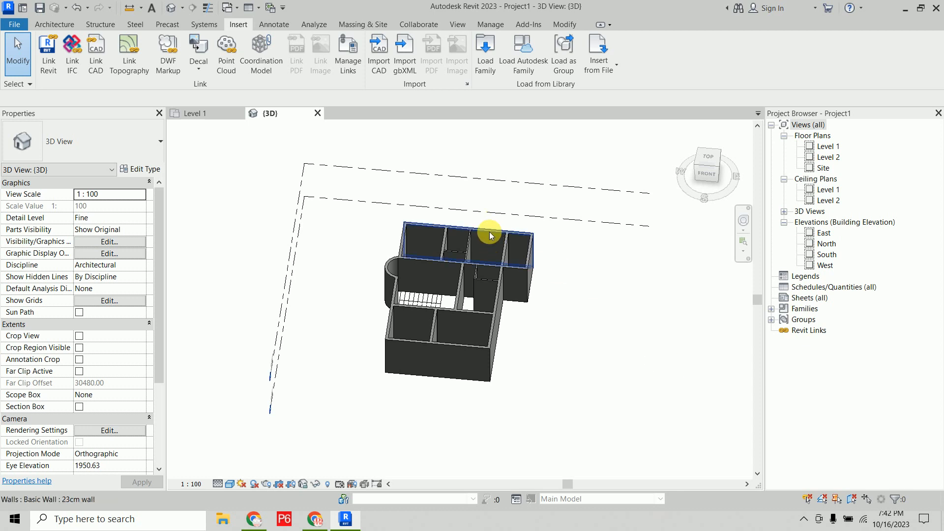
{"action": "left_click", "coordinate": [488, 231]}
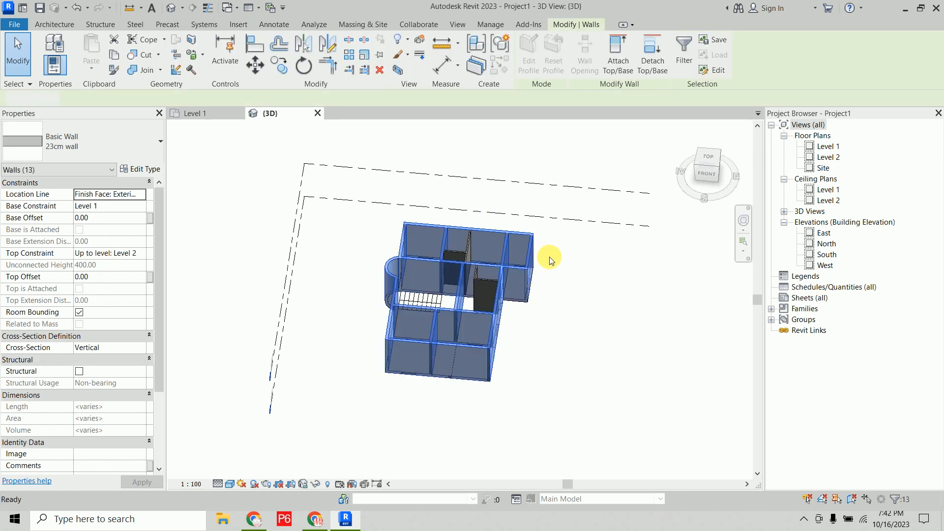
{"action": "left_click", "coordinate": [550, 257]}
{"action": "left_click", "coordinate": [467, 251]}
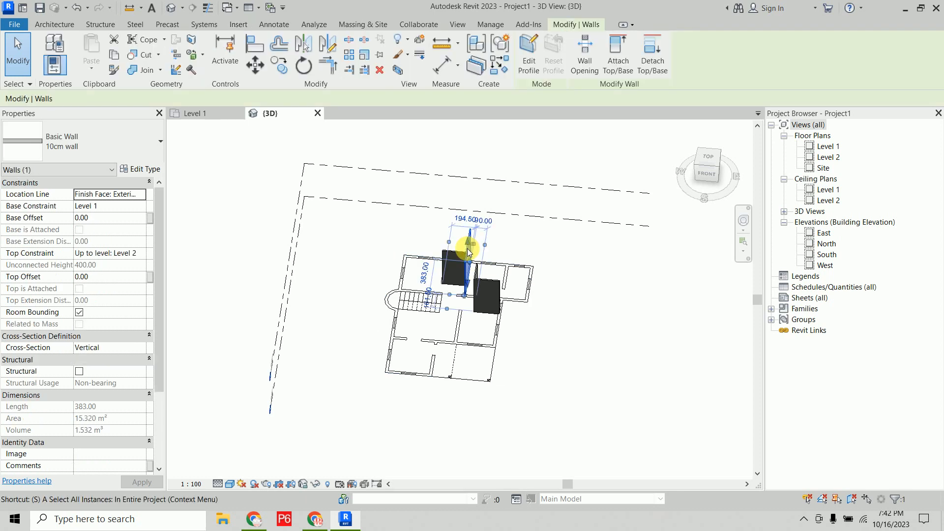
{"action": "key", "text": "Escape"}
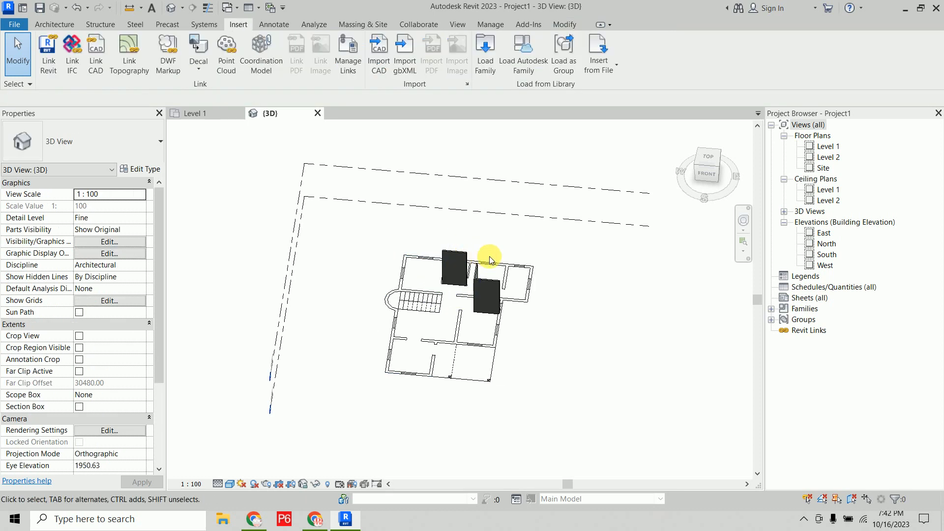
{"action": "left_click", "coordinate": [454, 262]}
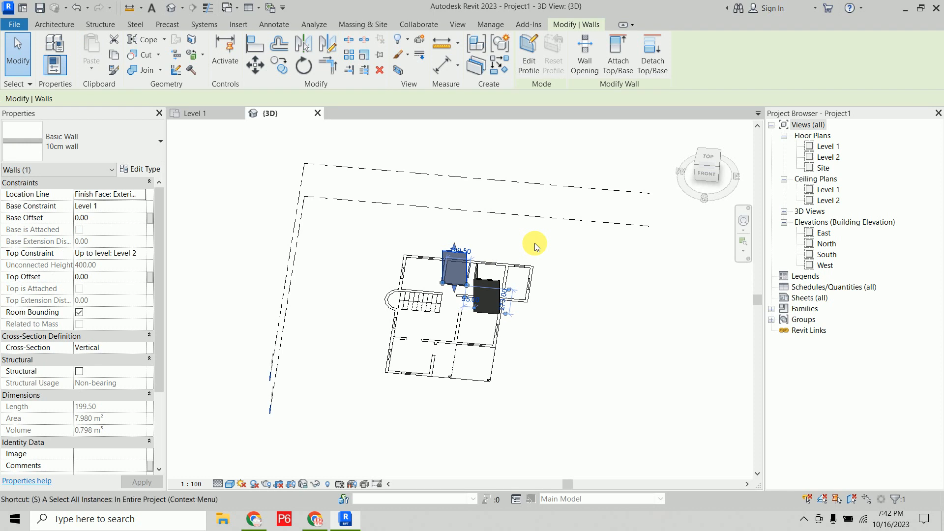
{"action": "key", "text": "Delete"}
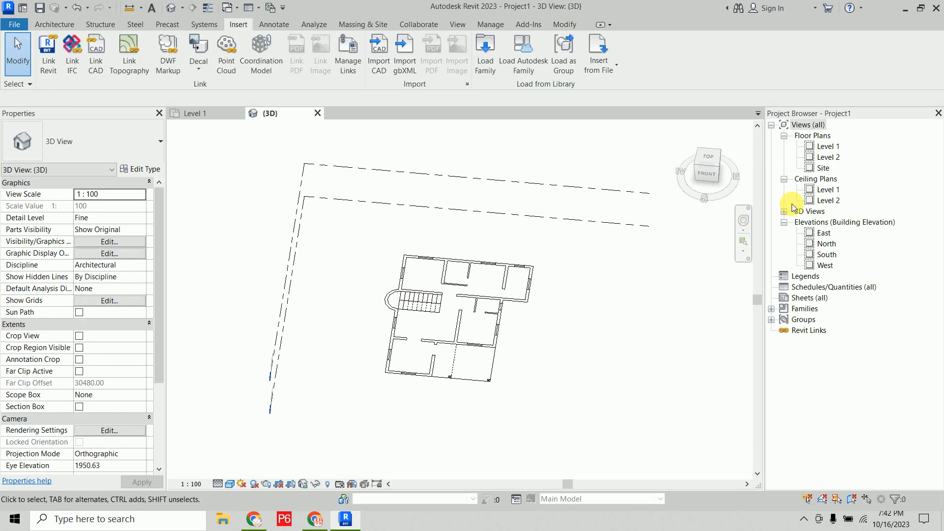
Step: On the Level 1 floor plan, draw the upper wing's rectangular outline with 23cm walls along the imported plan lines
{"action": "double_click", "coordinate": [832, 149]}
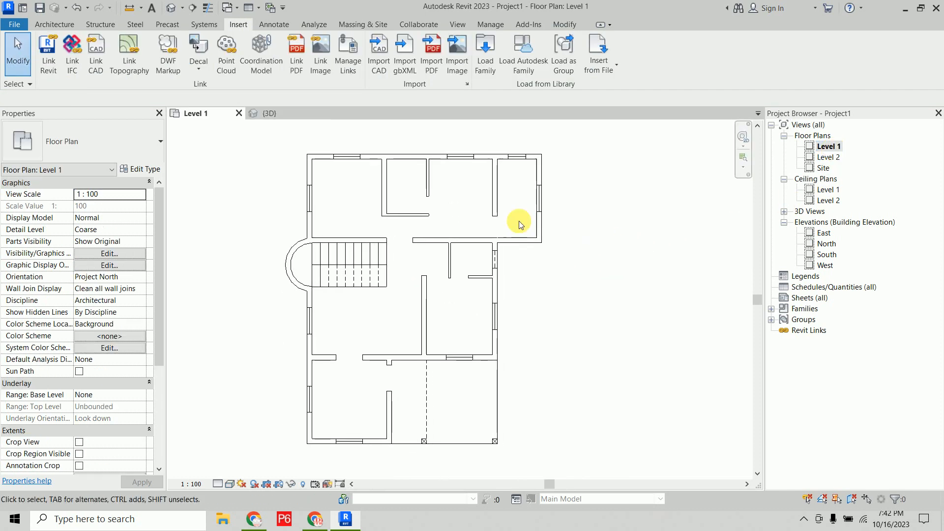
{"action": "left_click", "coordinate": [51, 27]}
{"action": "left_click", "coordinate": [49, 47]}
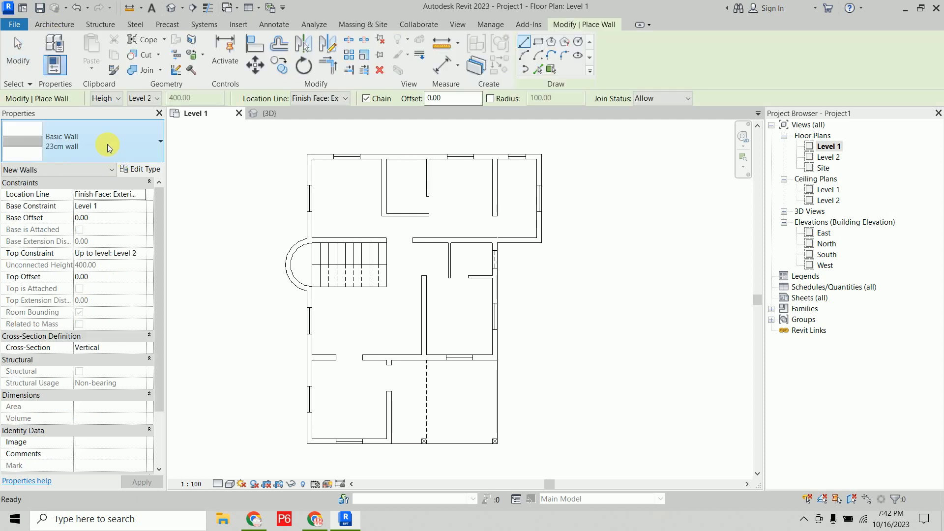
{"action": "scroll", "coordinate": [418, 127], "scroll_direction": "up", "scroll_amount": 3}
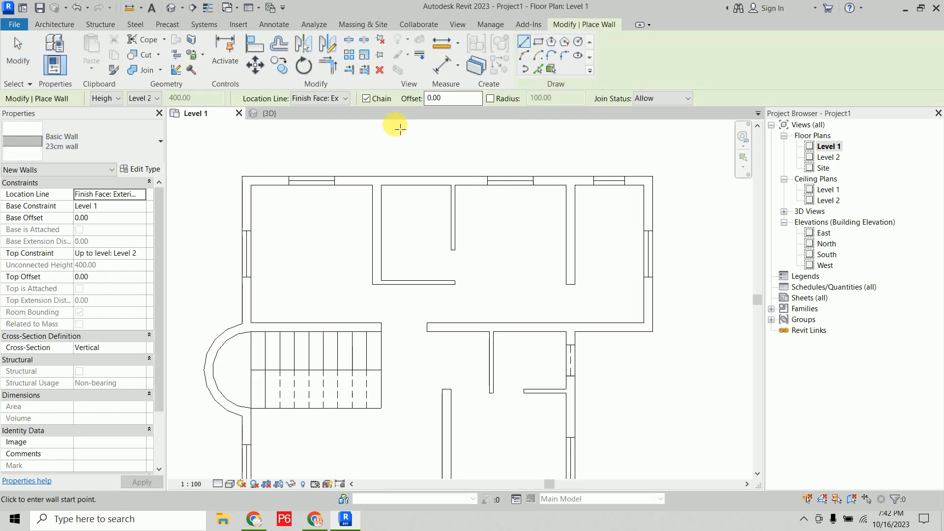
{"action": "left_click", "coordinate": [249, 195]}
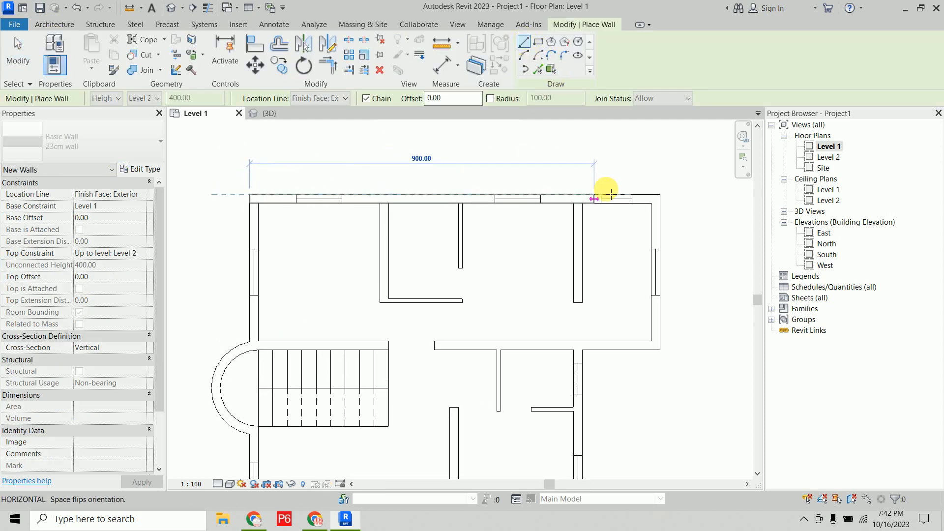
{"action": "left_click", "coordinate": [660, 195]}
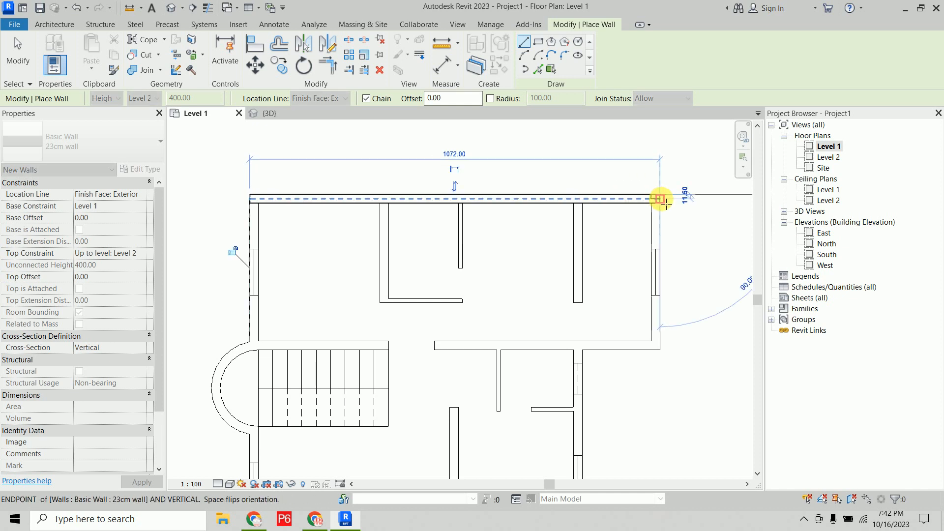
{"action": "left_click", "coordinate": [660, 350]}
{"action": "left_click", "coordinate": [258, 350]}
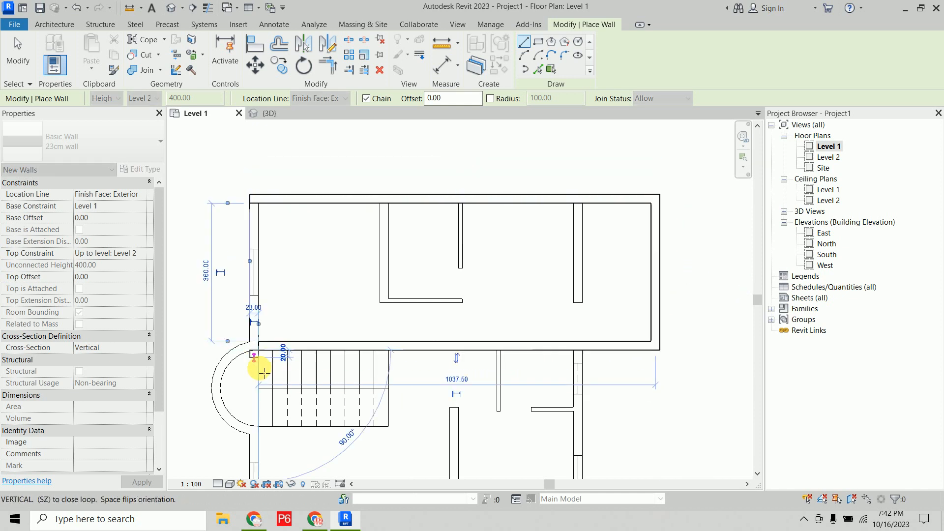
{"action": "left_click", "coordinate": [258, 203]}
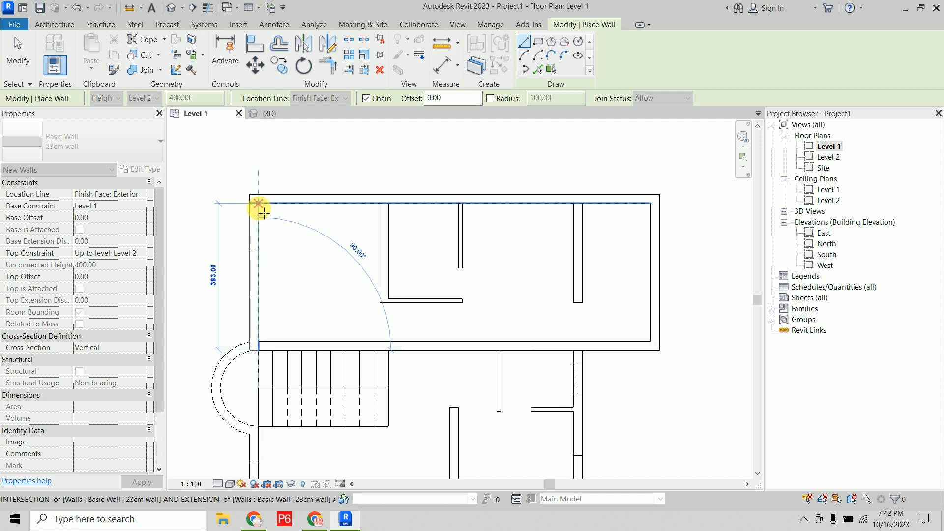
{"action": "middle_click_drag", "start_coordinate": [284, 281], "coordinate": [327, 169]}
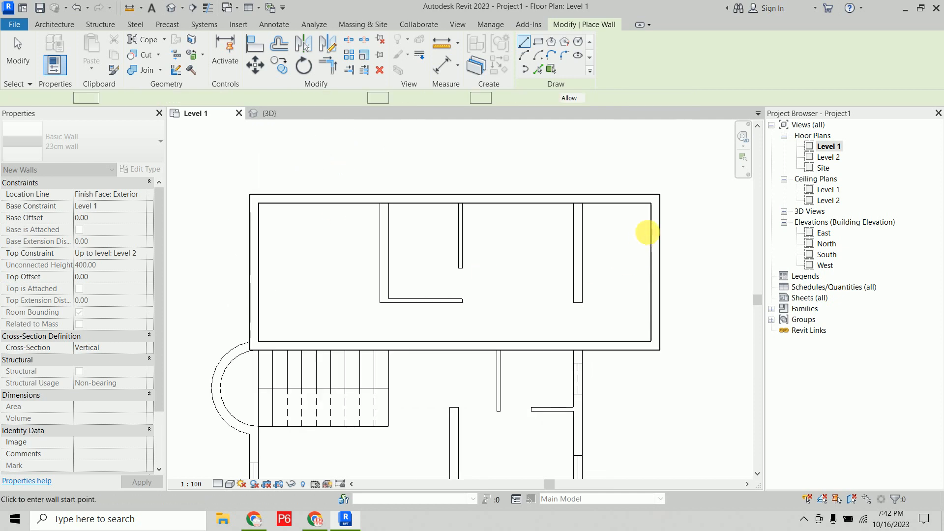
Step: Draw the middle block's 23cm walls from the upper wing down the right side, across its lower edge and up to the curved stair wall
{"action": "left_click", "coordinate": [580, 348]}
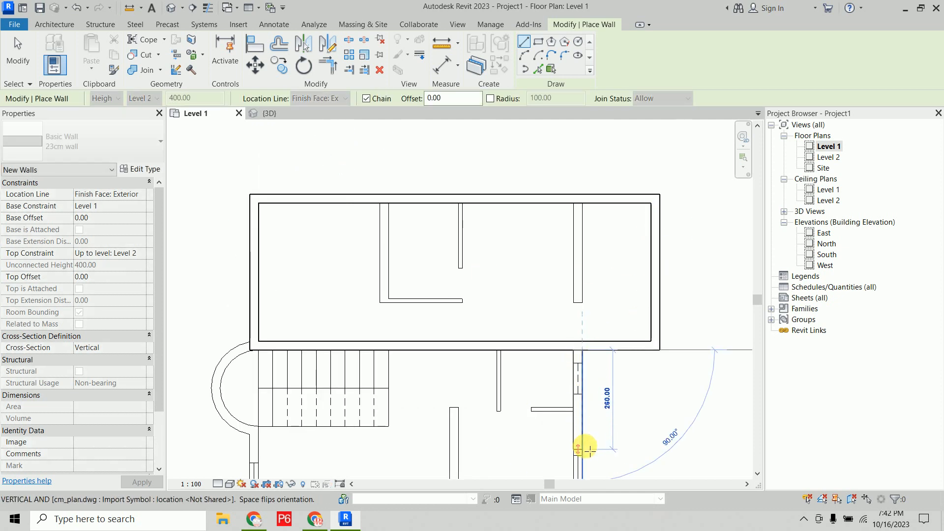
{"action": "middle_click_drag", "start_coordinate": [583, 443], "coordinate": [567, 291]}
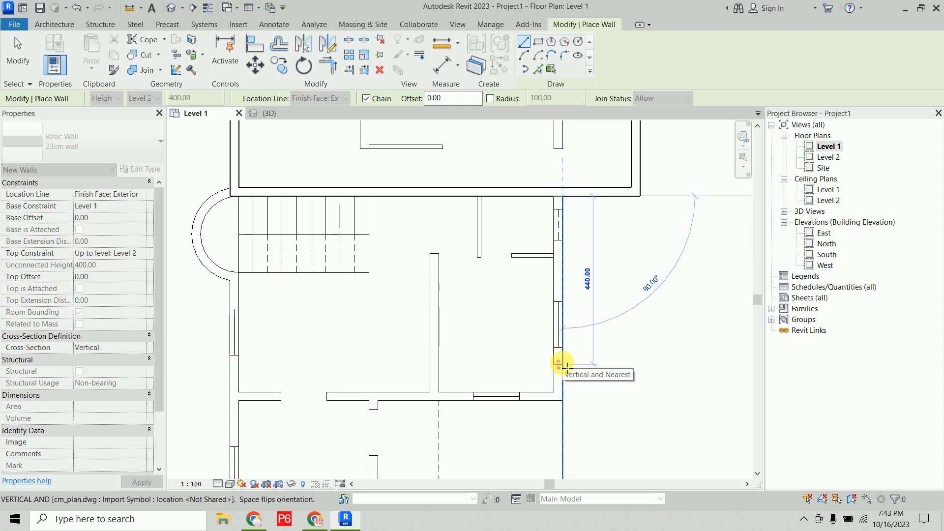
{"action": "key", "text": "space"}
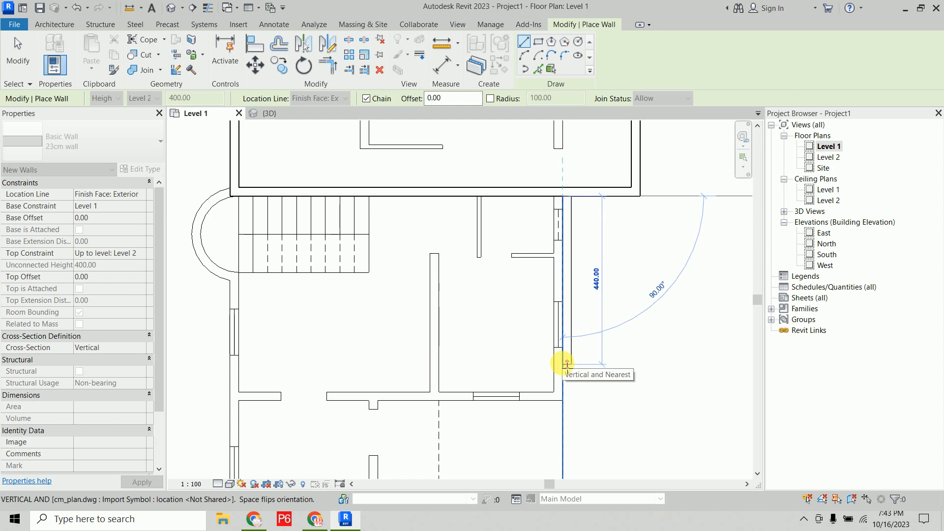
{"action": "key", "text": "space"}
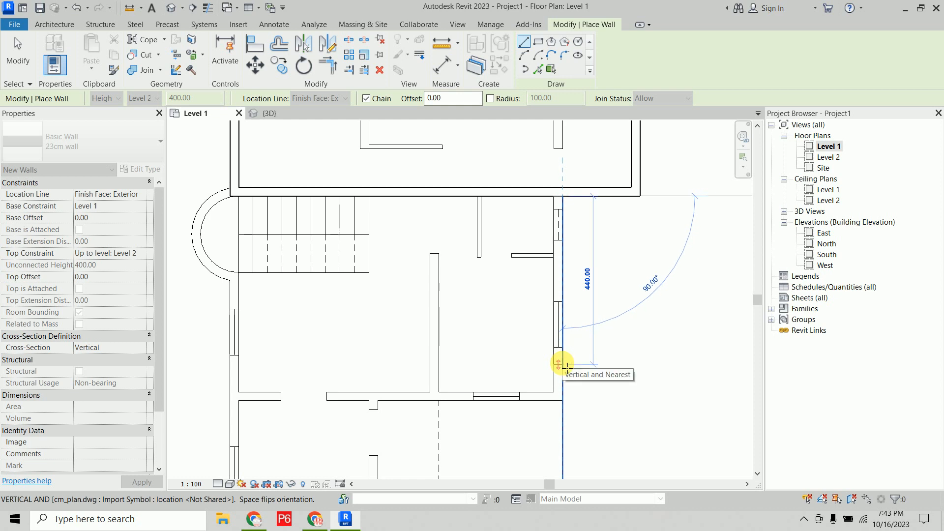
{"action": "left_click", "coordinate": [563, 399]}
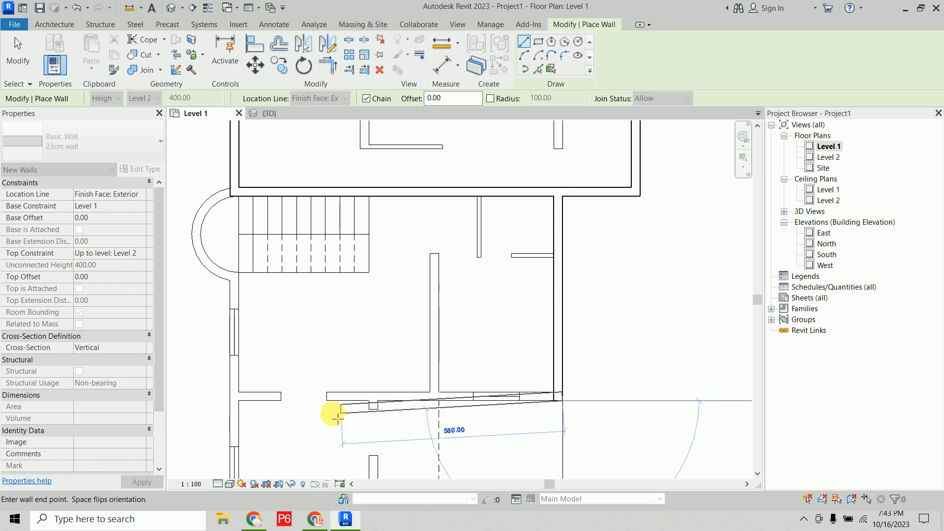
{"action": "left_click", "coordinate": [239, 396]}
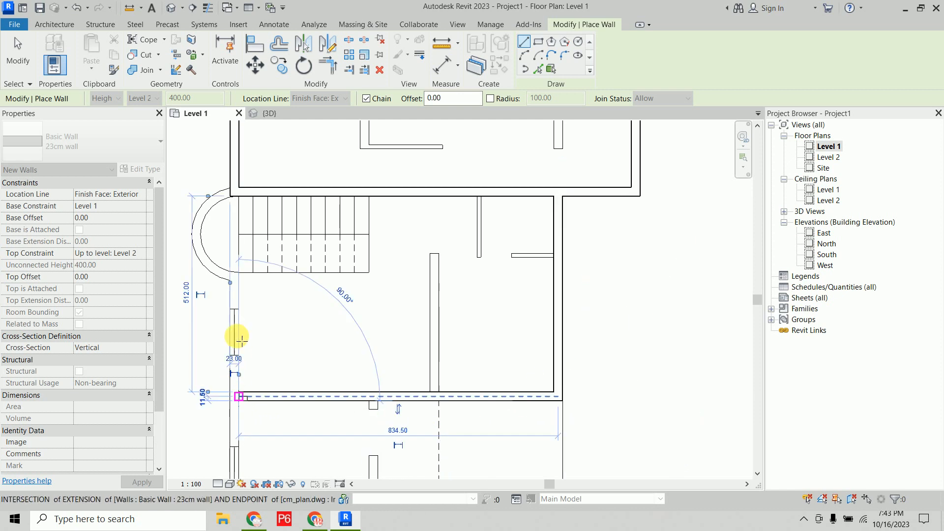
{"action": "left_click", "coordinate": [234, 272]}
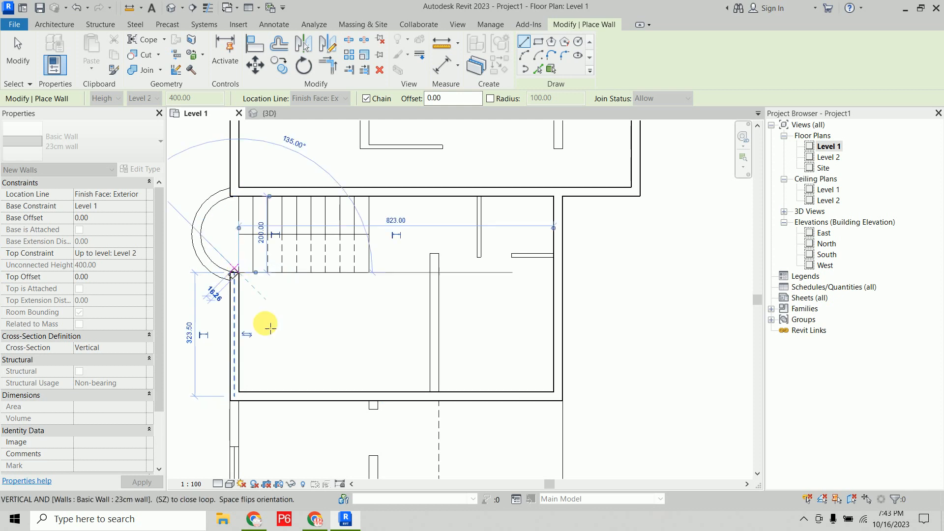
{"action": "middle_click_drag", "start_coordinate": [291, 347], "coordinate": [301, 264]}
{"action": "key", "text": "Escape"}
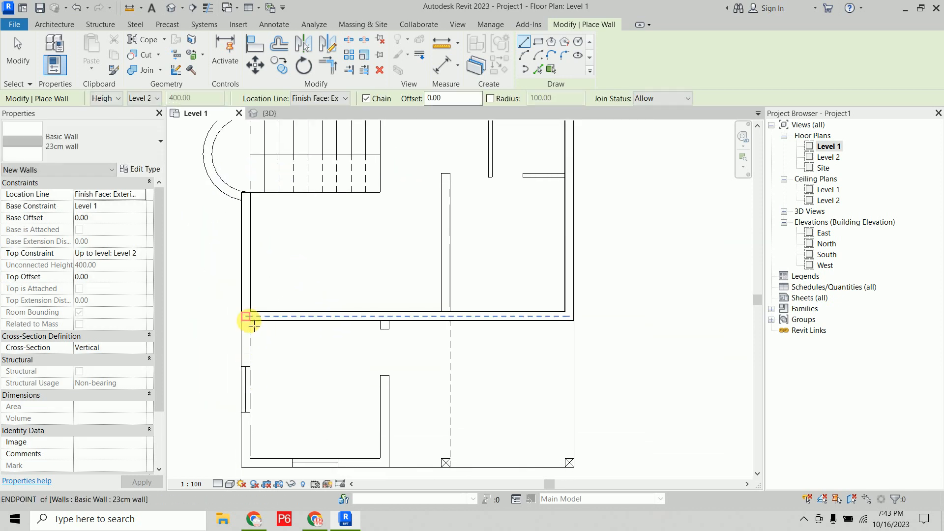
Step: Draw the lower-left room's left, bottom and right 23cm walls, joining them to the middle block's lower wall
{"action": "left_click", "coordinate": [249, 320]}
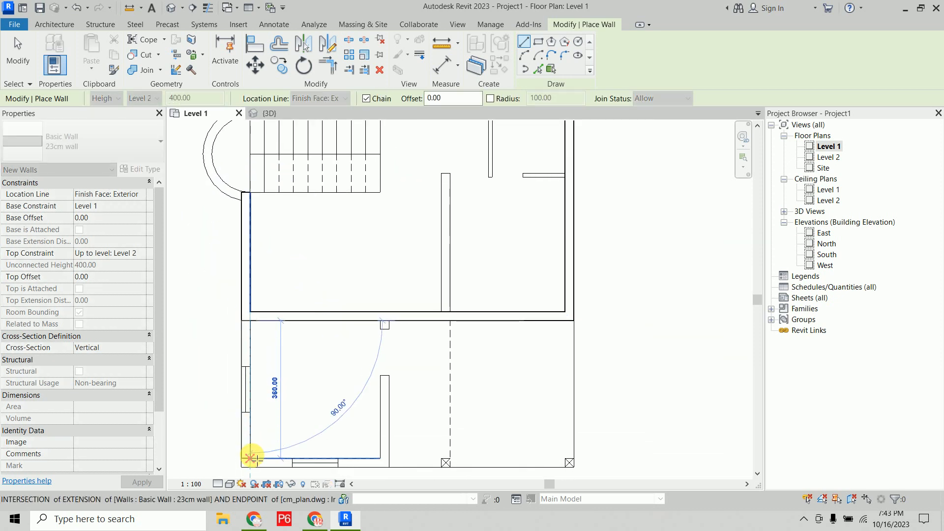
{"action": "left_click", "coordinate": [250, 458]}
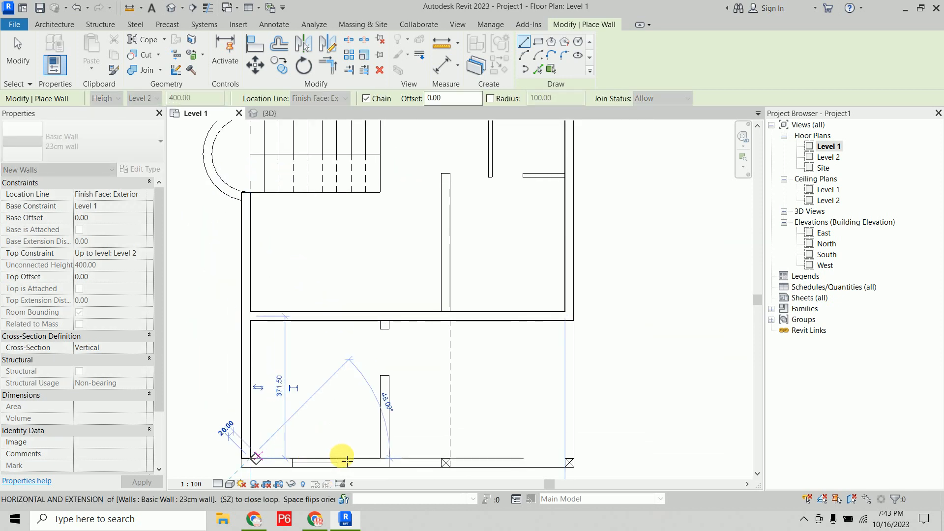
{"action": "left_click", "coordinate": [380, 458]}
{"action": "left_click", "coordinate": [380, 321]}
{"action": "key", "text": "Escape"}
{"action": "key", "text": "Escape"}
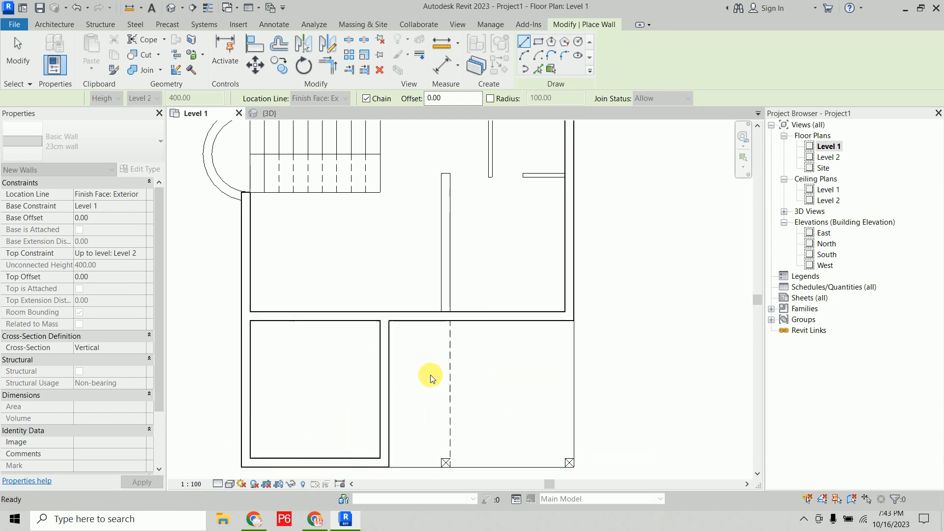
Step: Draw the middle block's vertical 23cm partition from its lower wall up to the upper wing, across the door opening
{"action": "middle_click_drag", "start_coordinate": [517, 349], "coordinate": [527, 417]}
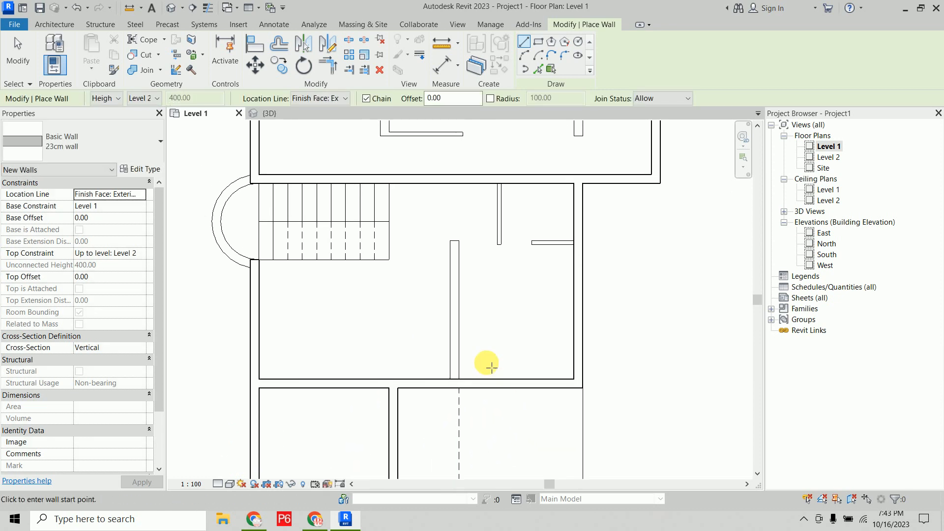
{"action": "left_click", "coordinate": [459, 377]}
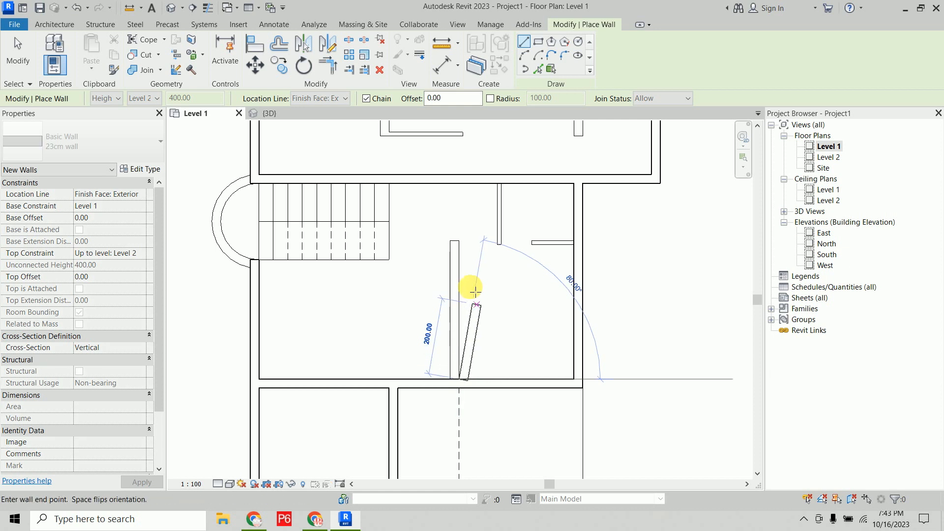
{"action": "left_click", "coordinate": [458, 195]}
{"action": "key", "text": "Escape"}
Step: Draw two vertical 23cm partitions across the upper wing along the plan lines, from its top wall down to its bottom wall across the door openings
{"action": "middle_click_drag", "start_coordinate": [480, 211], "coordinate": [482, 428]}
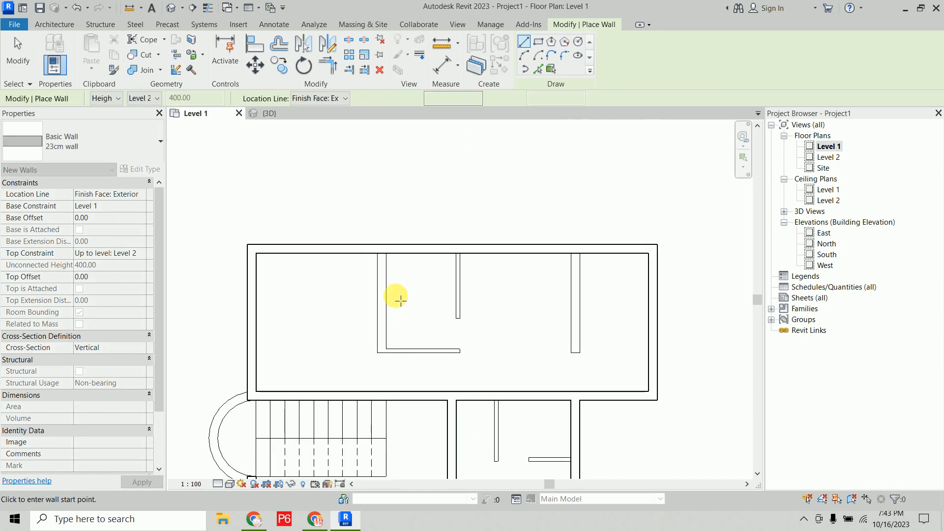
{"action": "left_click", "coordinate": [385, 256]}
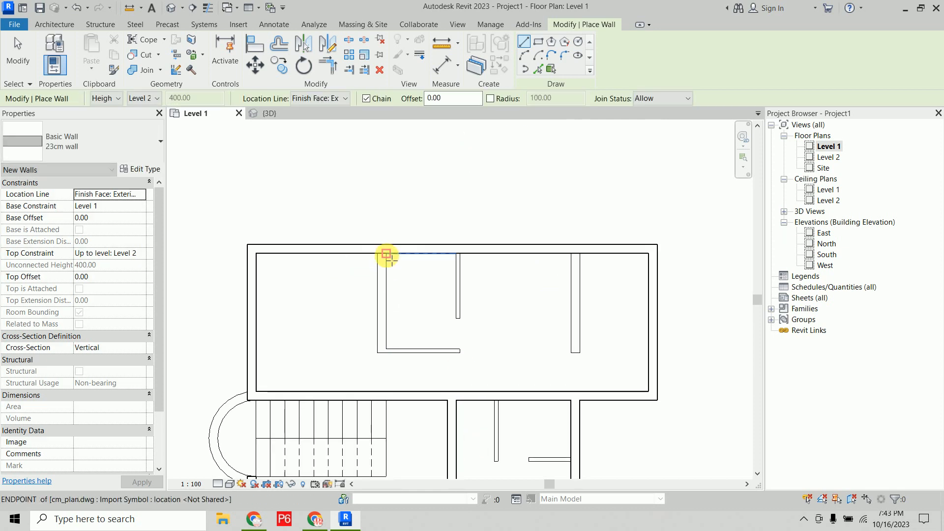
{"action": "left_click", "coordinate": [388, 348]}
{"action": "key", "text": "Escape"}
{"action": "left_click", "coordinate": [580, 254]}
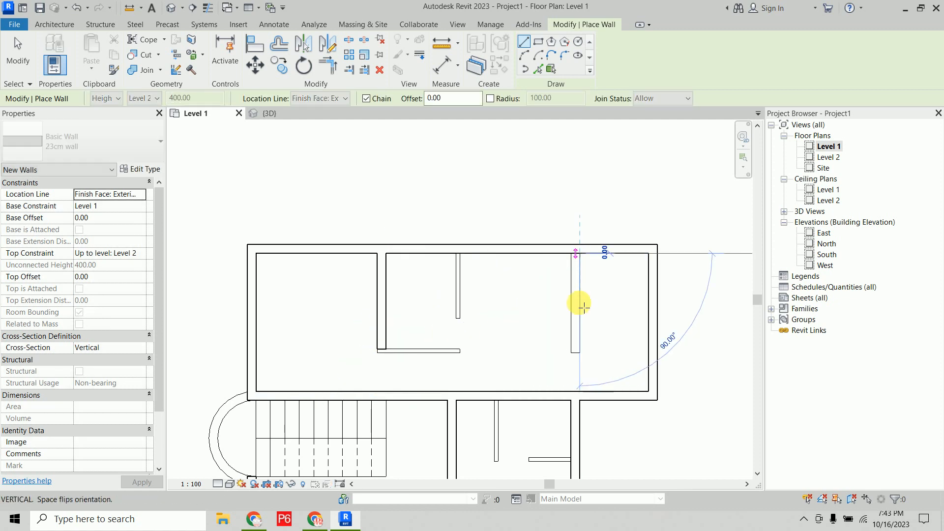
{"action": "left_click", "coordinate": [578, 391]}
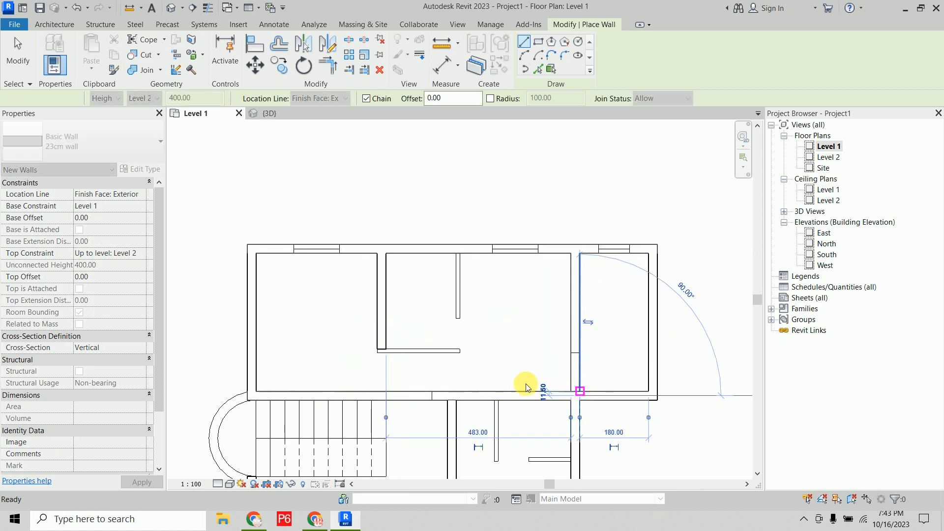
{"action": "key", "text": "Escape"}
{"action": "left_click", "coordinate": [385, 350]}
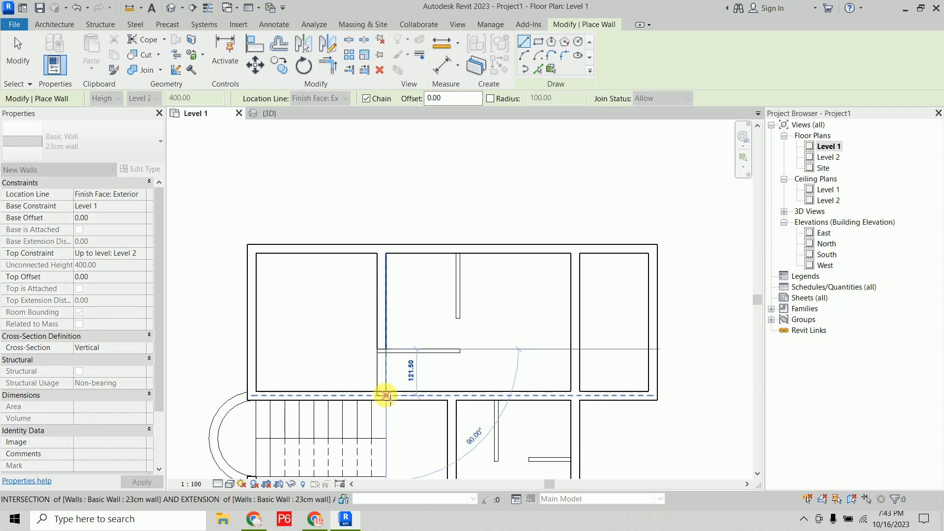
{"action": "key", "text": "Escape"}
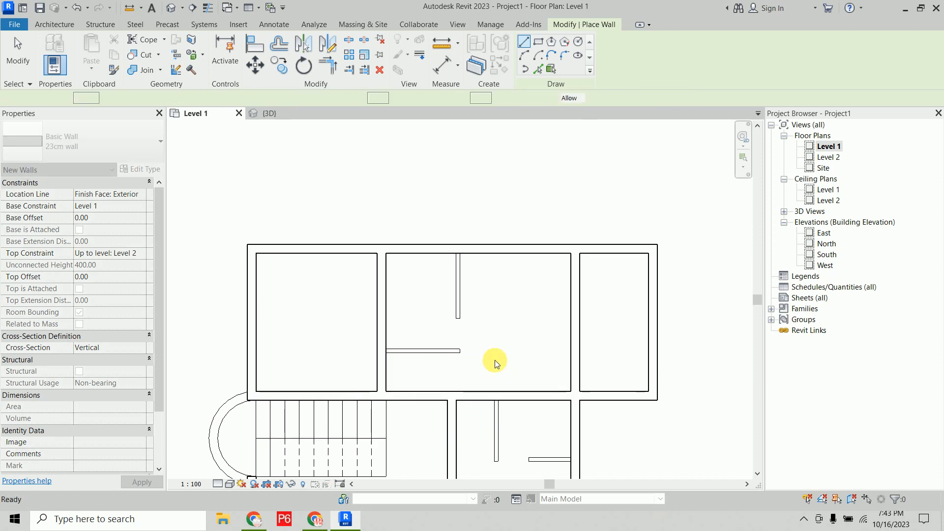
Step: Switch to the 10cm wall type and draw the lower and right walls of the small room in the upper wing
{"action": "left_click", "coordinate": [110, 148]}
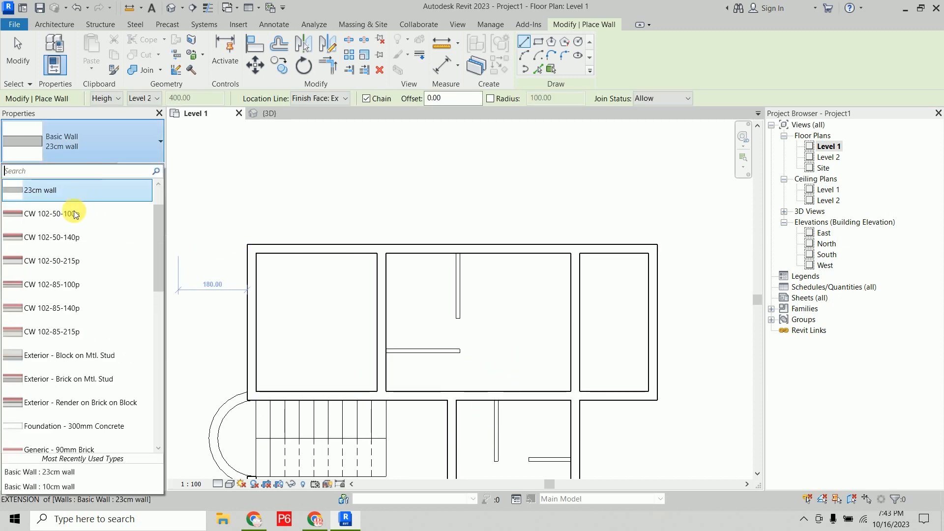
{"action": "left_click", "coordinate": [68, 207]}
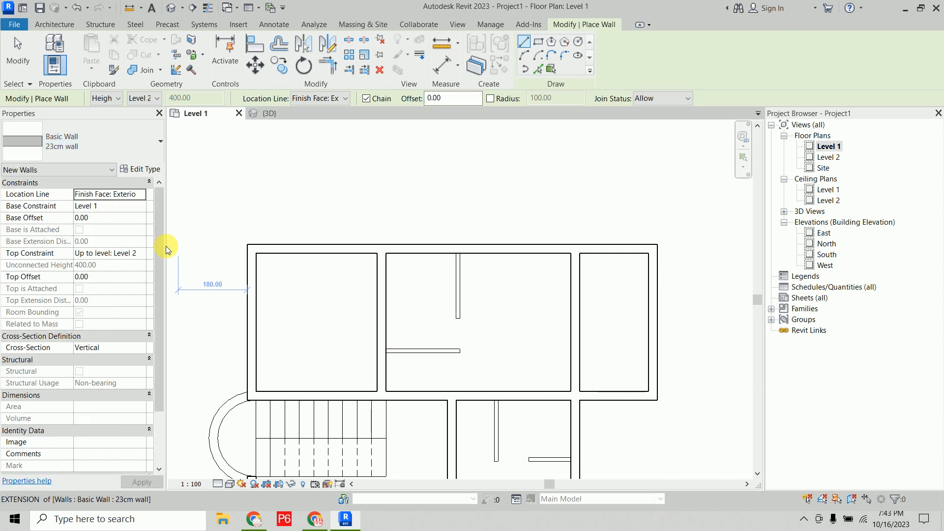
{"action": "left_click", "coordinate": [388, 352]}
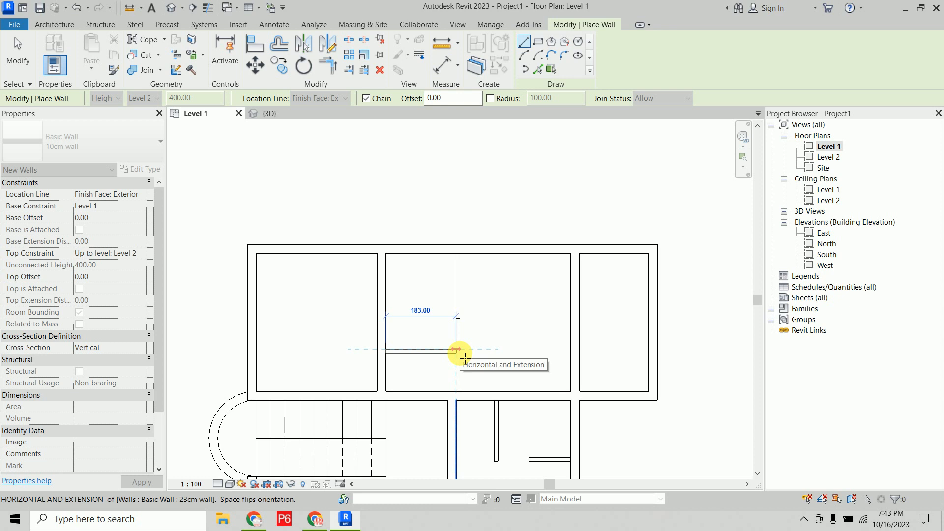
{"action": "left_click", "coordinate": [458, 350]}
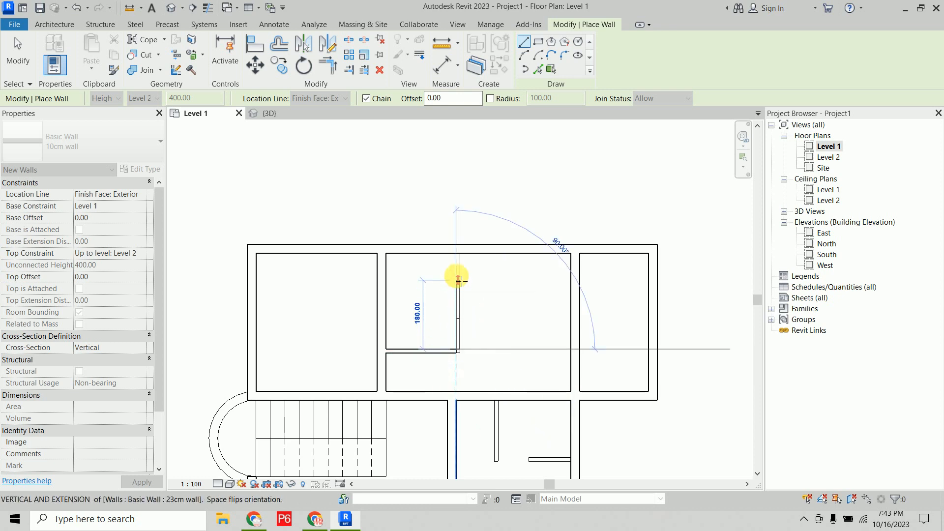
{"action": "left_click", "coordinate": [456, 252]}
{"action": "key", "text": "Escape"}
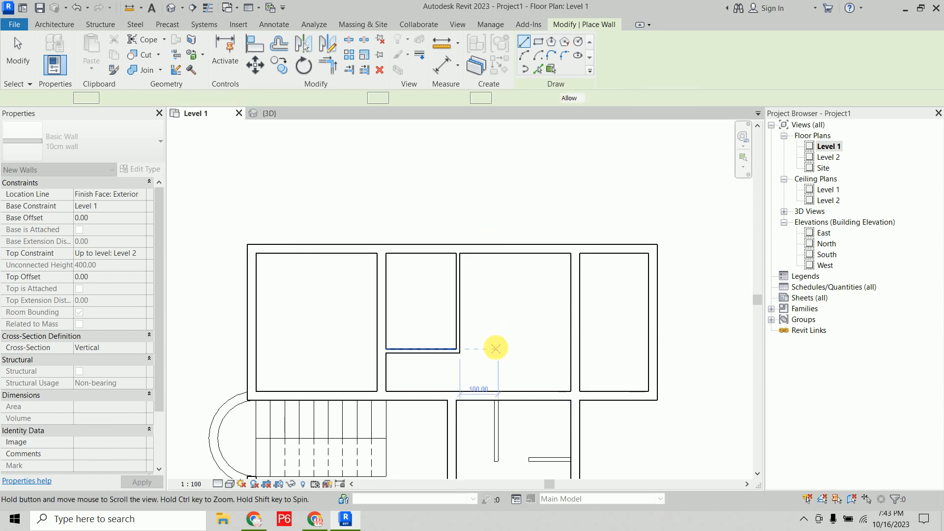
Step: Draw the left and lower 10cm walls of the small room in the middle block's upper-right corner, closing across the door opening
{"action": "scroll", "coordinate": [493, 348], "scroll_direction": "up", "scroll_amount": 4}
{"action": "left_click", "coordinate": [476, 225]}
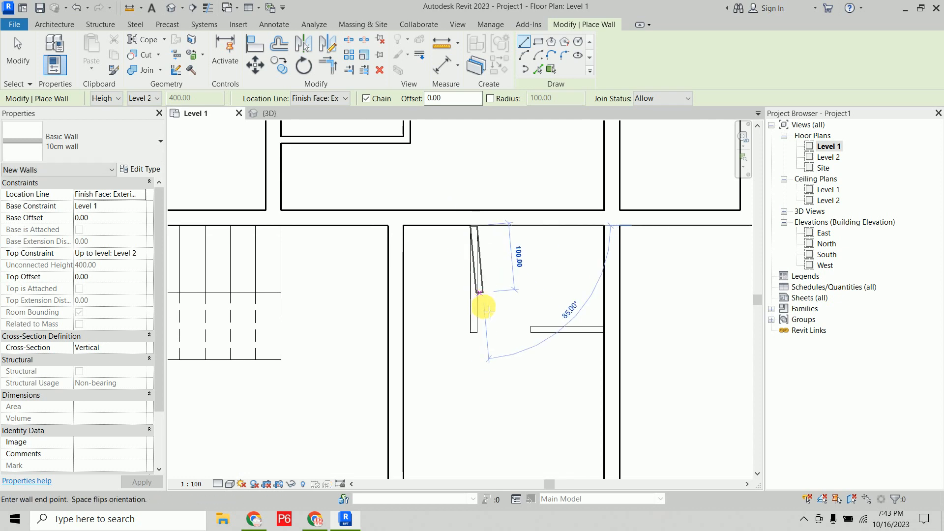
{"action": "left_click", "coordinate": [479, 333]}
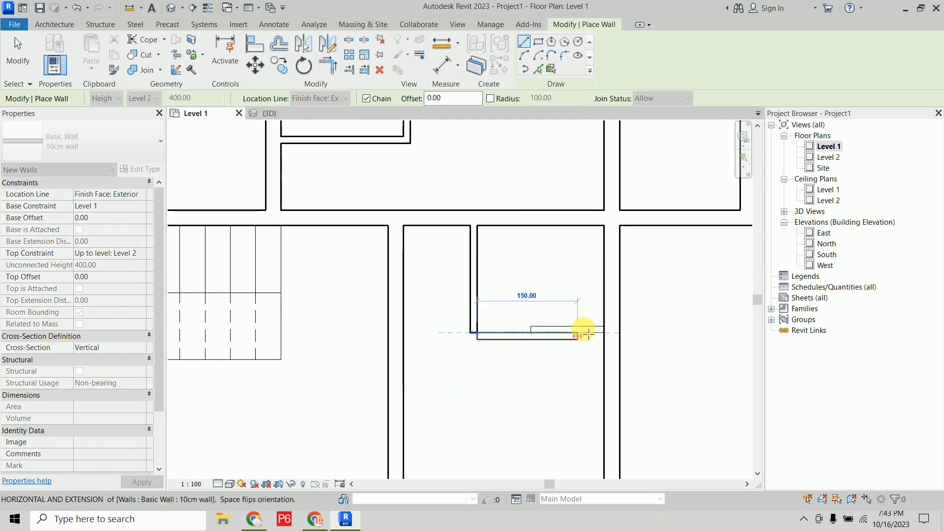
{"action": "left_click", "coordinate": [609, 340]}
{"action": "key", "text": "Escape"}
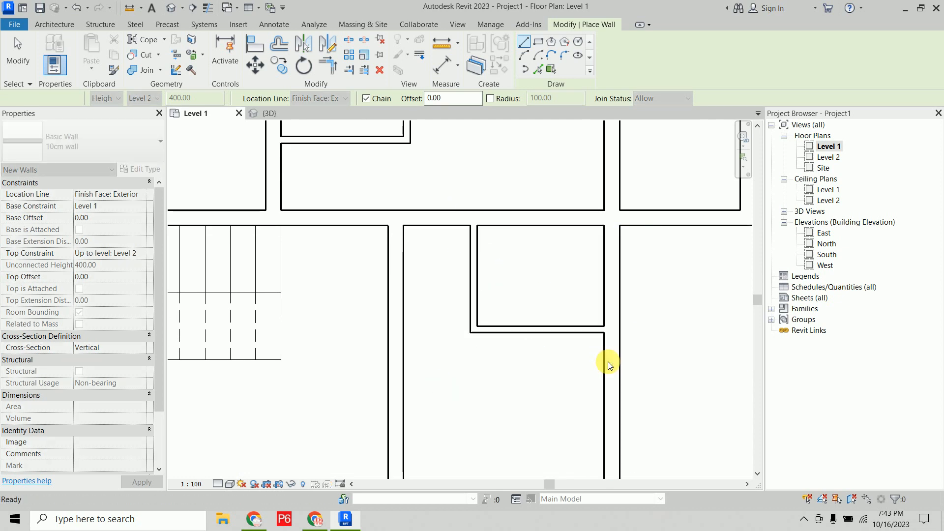
Step: Set the wall type to 23cm wall and the drawing shape to a start-end-radius arc
{"action": "scroll", "coordinate": [605, 379], "scroll_direction": "down", "scroll_amount": 3}
{"action": "middle_click_drag", "start_coordinate": [547, 416], "coordinate": [548, 441]}
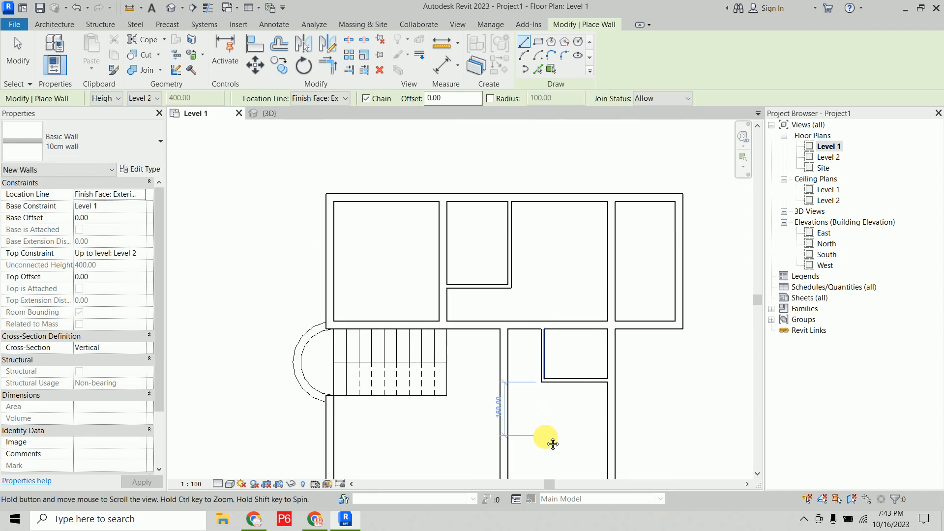
{"action": "left_click", "coordinate": [100, 144]}
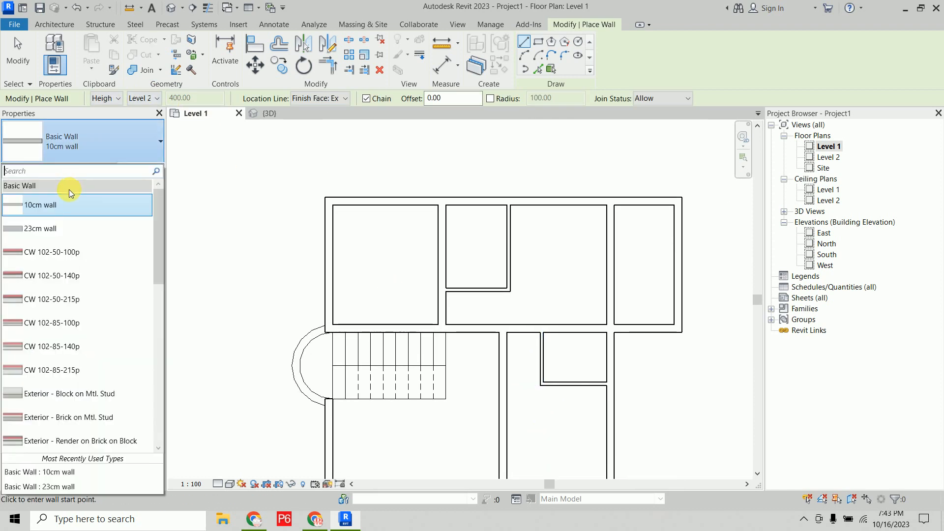
{"action": "left_click", "coordinate": [59, 218]}
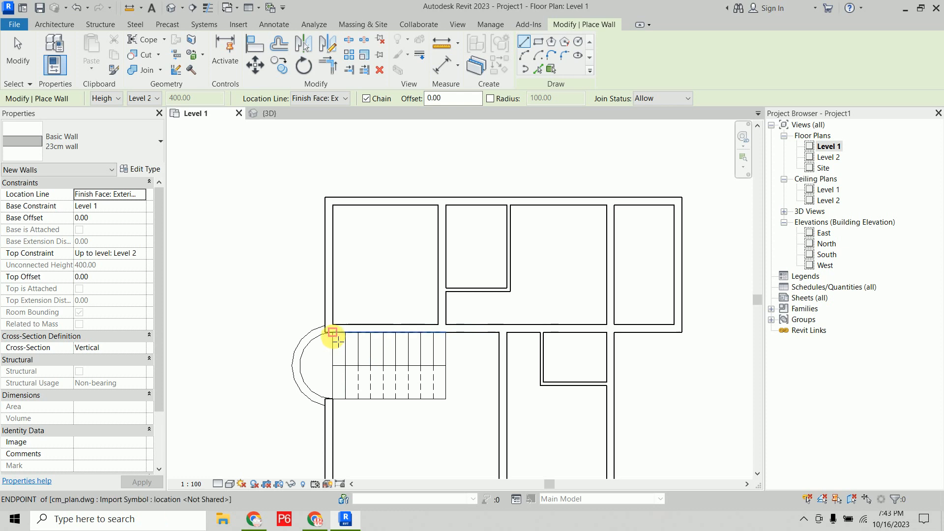
{"action": "left_click", "coordinate": [525, 56]}
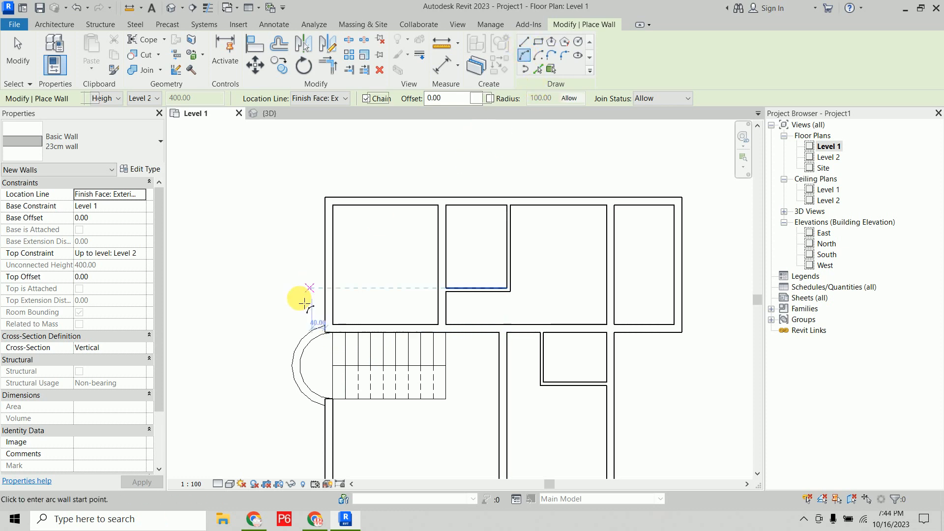
{"action": "left_click", "coordinate": [326, 327]}
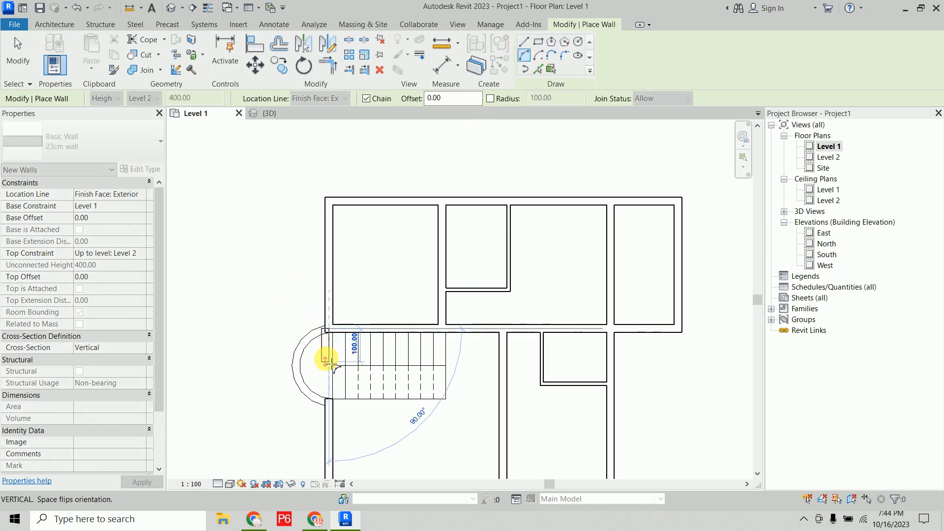
{"action": "key", "text": "Escape"}
{"action": "left_click", "coordinate": [326, 334]}
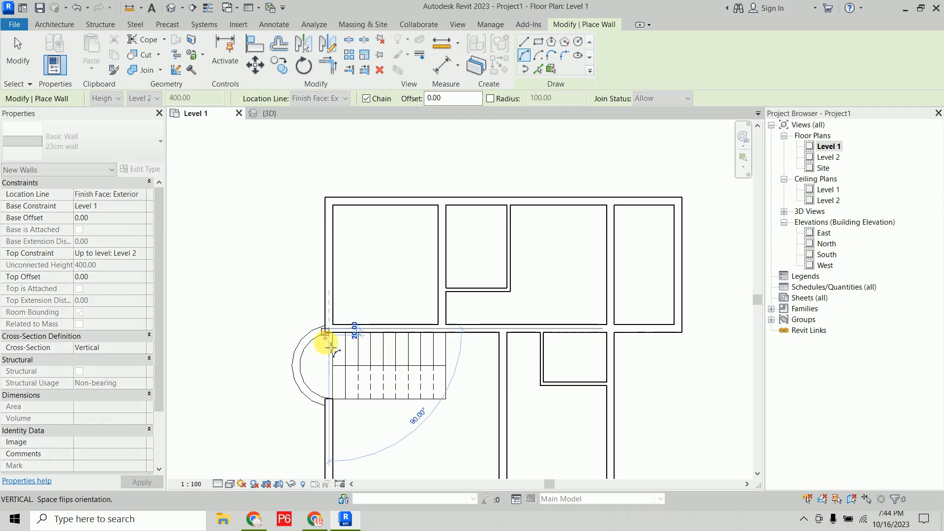
{"action": "left_click", "coordinate": [328, 400]}
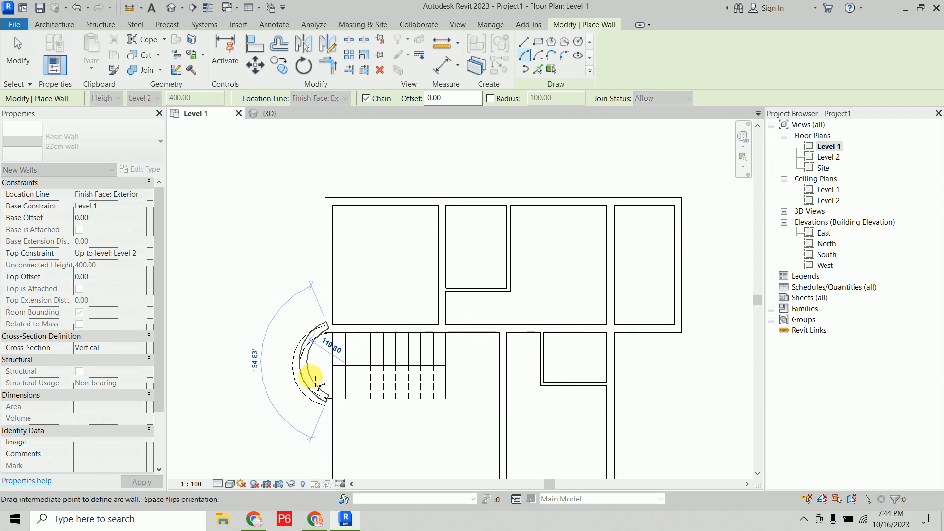
{"action": "left_click", "coordinate": [299, 367]}
Step: Draw the curved 23cm stair wall along the plan's inner arc, from the upper wing's corner to the middle block's left wall
{"action": "scroll", "coordinate": [334, 344], "scroll_direction": "up", "scroll_amount": 5}
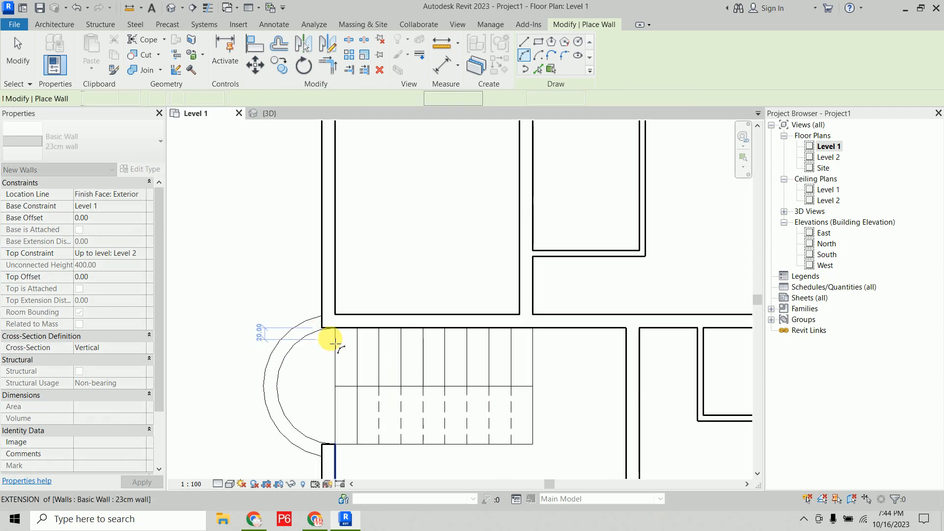
{"action": "left_click", "coordinate": [322, 321]}
{"action": "scroll", "coordinate": [319, 397], "scroll_direction": "down", "scroll_amount": 3}
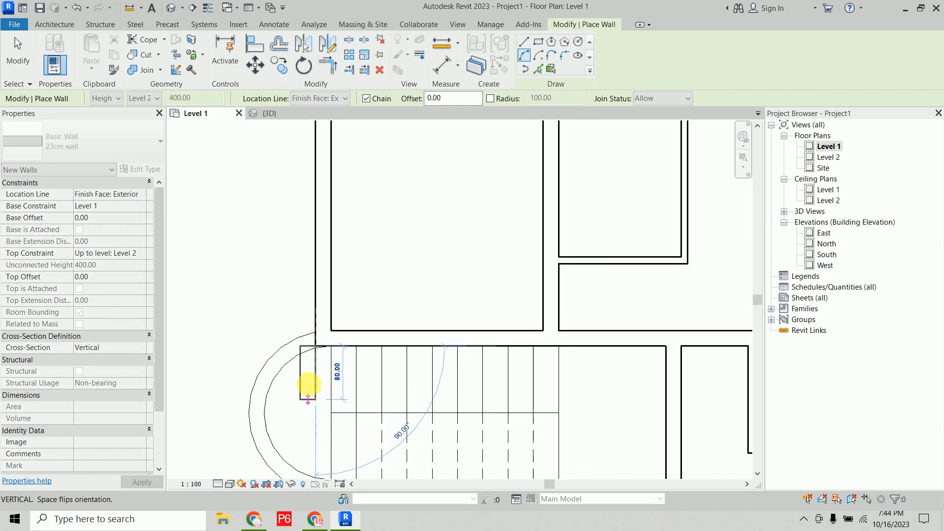
{"action": "middle_click_drag", "start_coordinate": [315, 428], "coordinate": [315, 304]}
{"action": "scroll", "coordinate": [317, 305], "scroll_direction": "up", "scroll_amount": 4}
{"action": "left_click", "coordinate": [315, 391]}
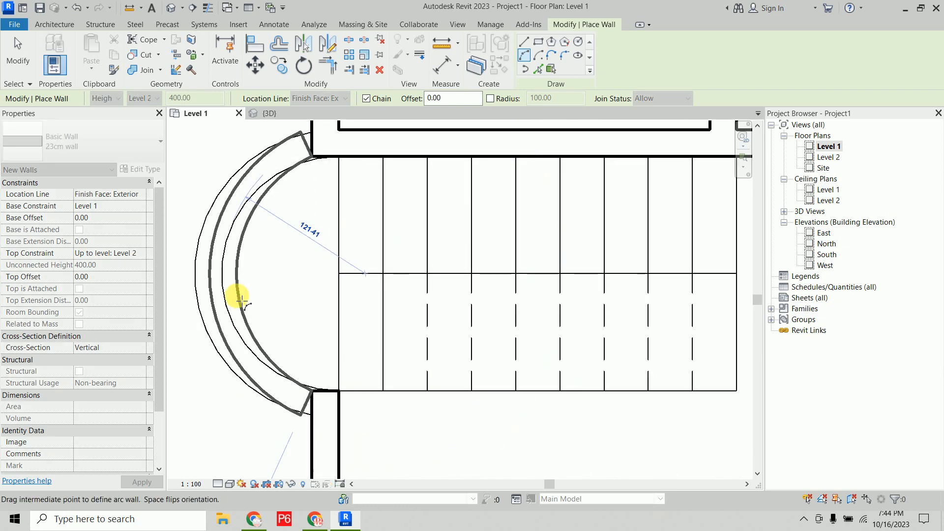
{"action": "left_click", "coordinate": [221, 281]}
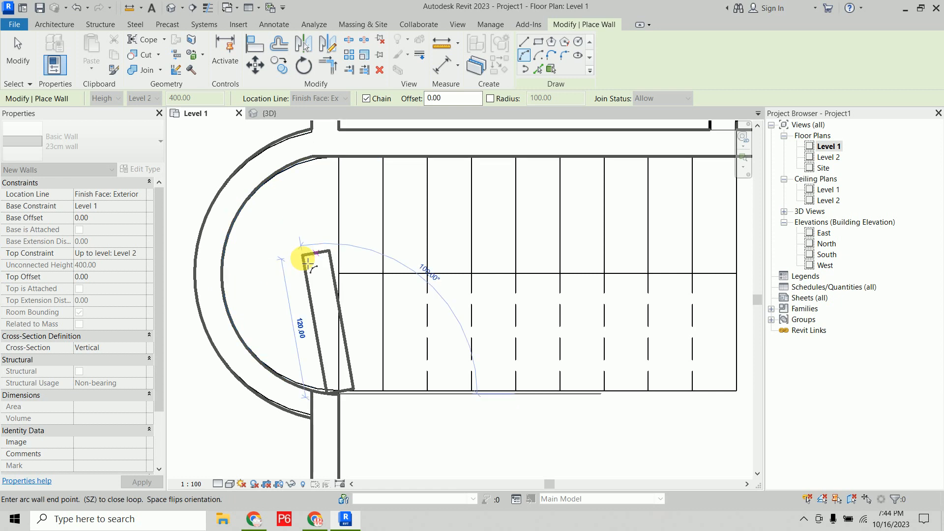
{"action": "scroll", "coordinate": [369, 248], "scroll_direction": "down", "scroll_amount": 4}
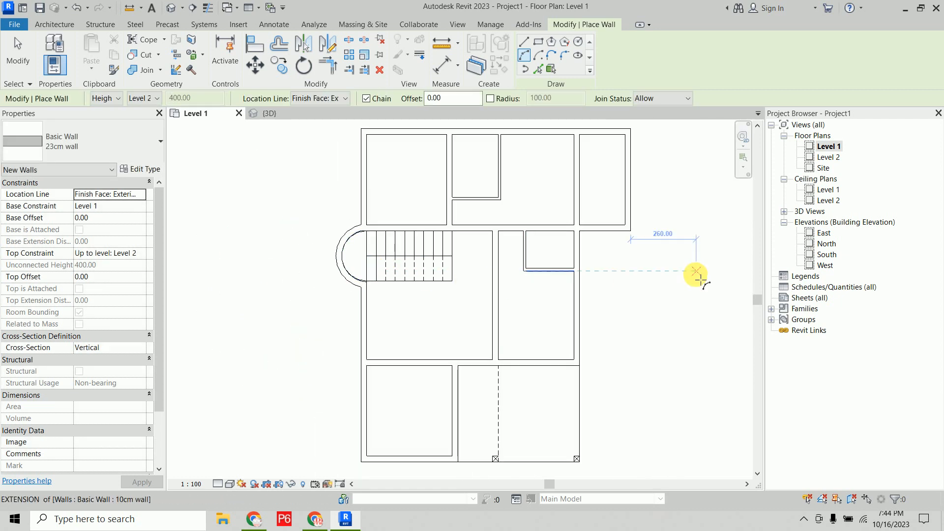
{"action": "key", "text": "Escape"}
{"action": "key", "text": "Escape"}
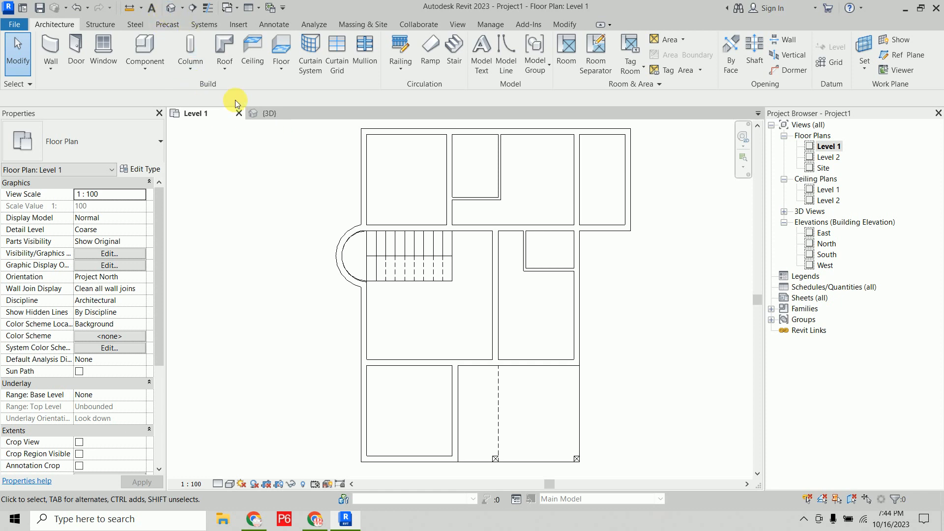
Step: Draw a 23 cm long piece of 23cm wall over the square column symbol at the lower end of the dashed line
{"action": "left_click", "coordinate": [57, 40]}
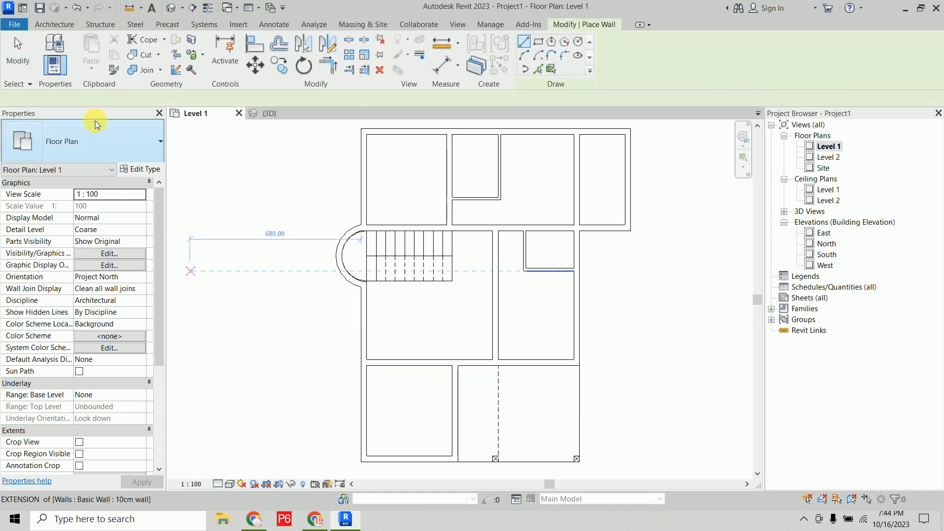
{"action": "scroll", "coordinate": [439, 394], "scroll_direction": "up", "scroll_amount": 5}
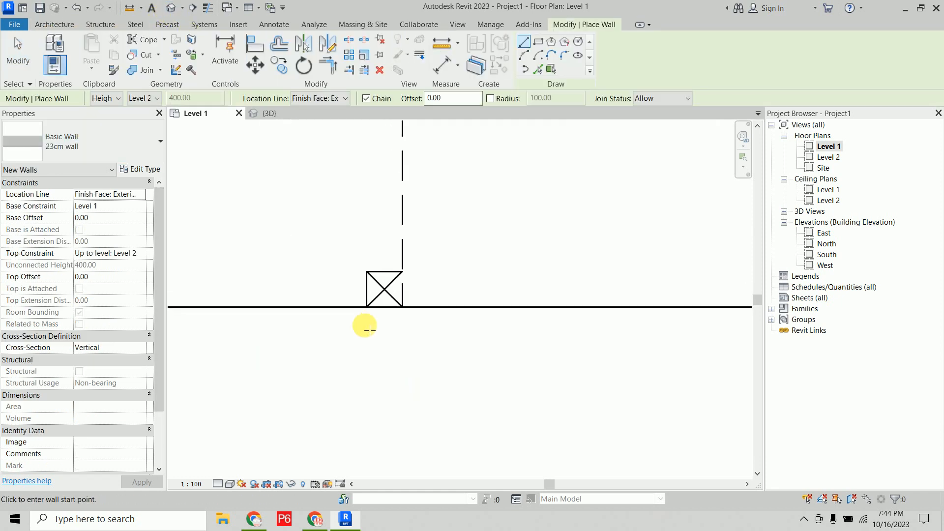
{"action": "left_click", "coordinate": [410, 307]}
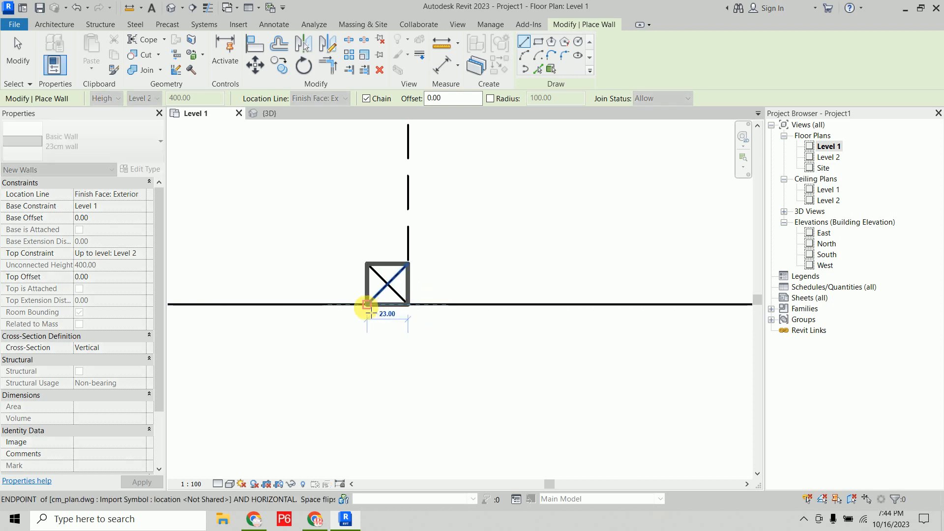
{"action": "left_click", "coordinate": [366, 308]}
{"action": "key", "text": "Escape"}
Step: Draw a square piece of 23cm wall over the column symbol at the plan's lower-right corner
{"action": "scroll", "coordinate": [512, 366], "scroll_direction": "down", "scroll_amount": 1}
{"action": "middle_click_drag", "start_coordinate": [547, 362], "coordinate": [289, 367]}
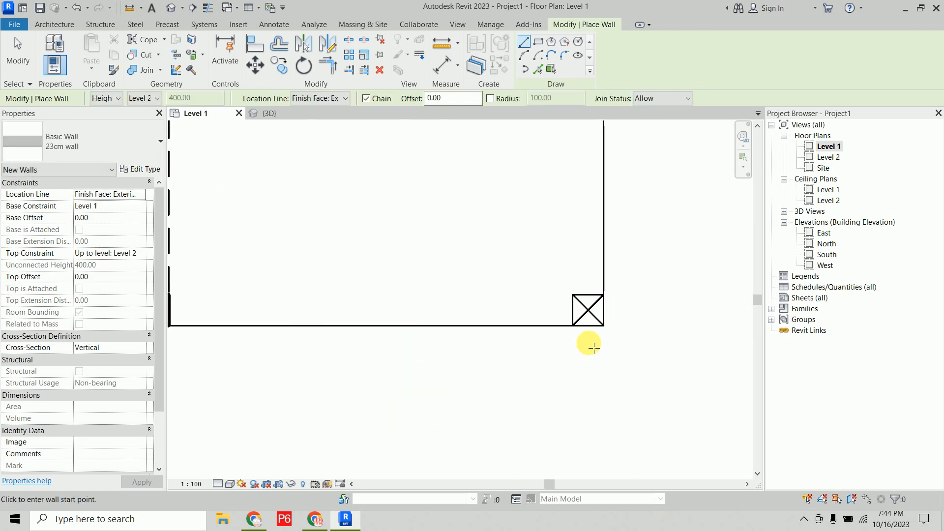
{"action": "left_click", "coordinate": [604, 328]}
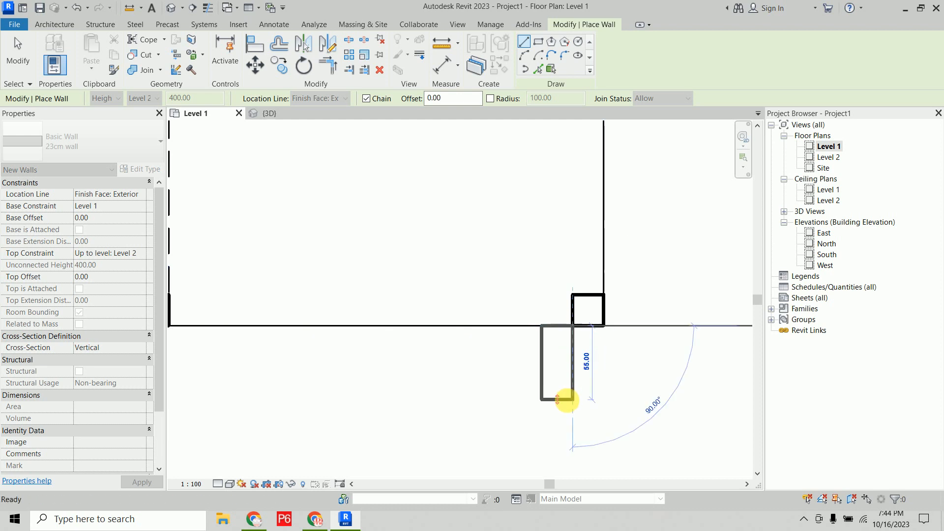
{"action": "key", "text": "Escape"}
{"action": "key", "text": "Escape"}
{"action": "scroll", "coordinate": [545, 368], "scroll_direction": "down", "scroll_amount": 3}
{"action": "scroll", "coordinate": [516, 364], "scroll_direction": "down", "scroll_amount": 2}
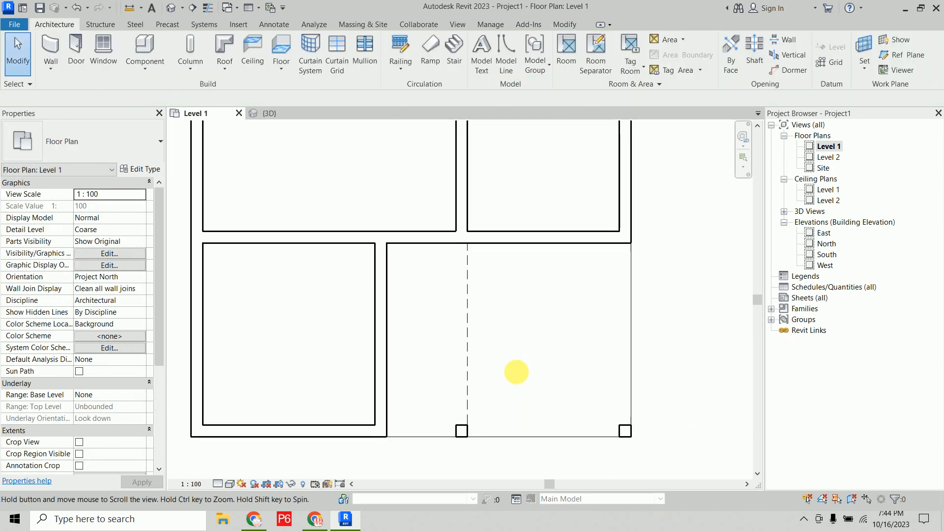
Step: Inspect the finished walls and columns in the 3D view from above the front side
{"action": "left_click", "coordinate": [269, 113]}
{"action": "middle_click_drag", "start_coordinate": [564, 376], "coordinate": [582, 346], "text": "shift"}
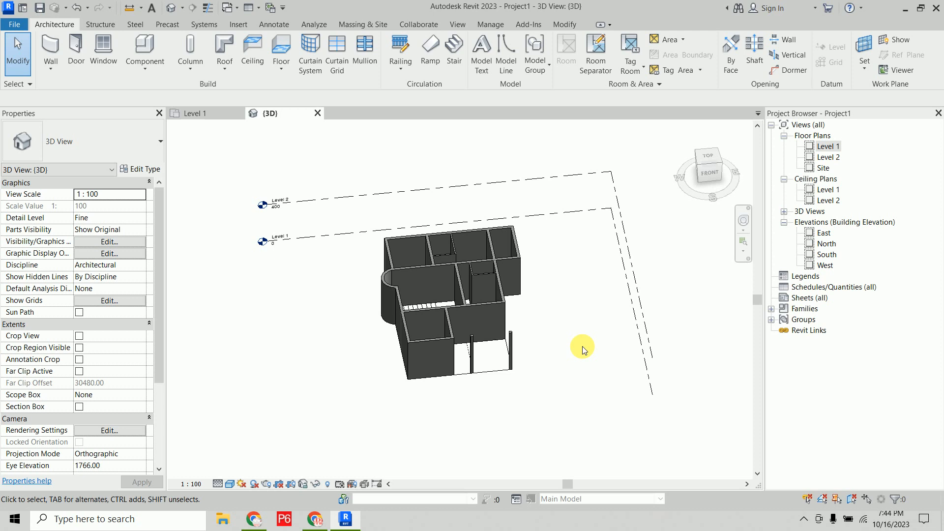
{"action": "left_click", "coordinate": [52, 46]}
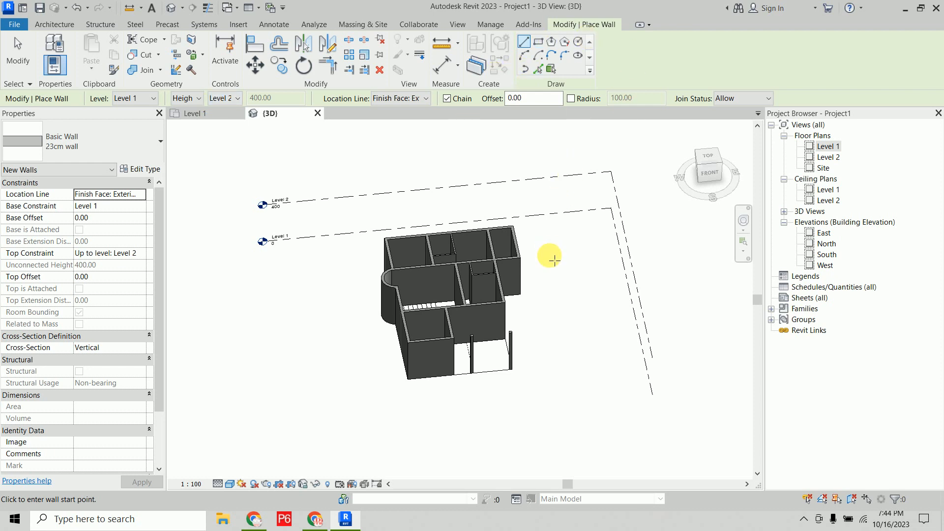
{"action": "key", "text": "Escape"}
{"action": "key", "text": "Escape"}
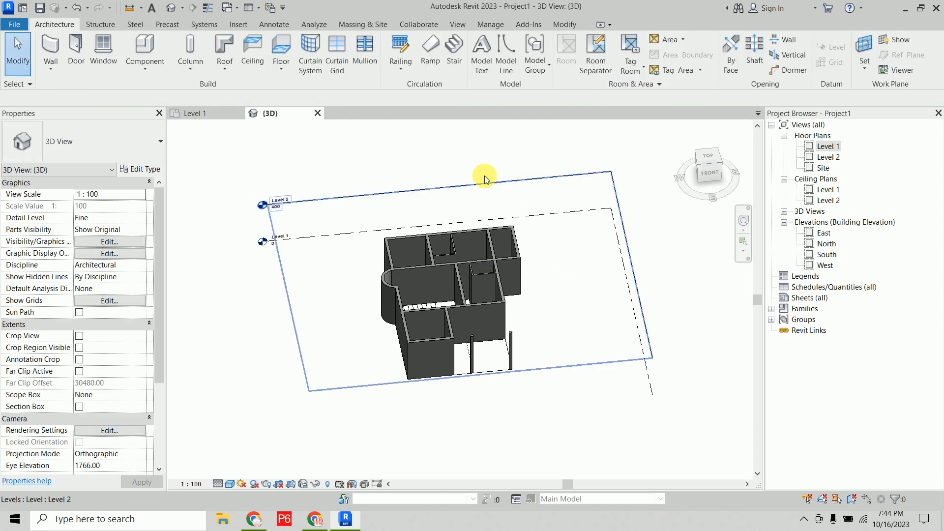
Step: Open the South elevation and examine the height constraints of all walls between Level 1 and Level 2
{"action": "left_click", "coordinate": [825, 254]}
{"action": "double_click", "coordinate": [824, 254]}
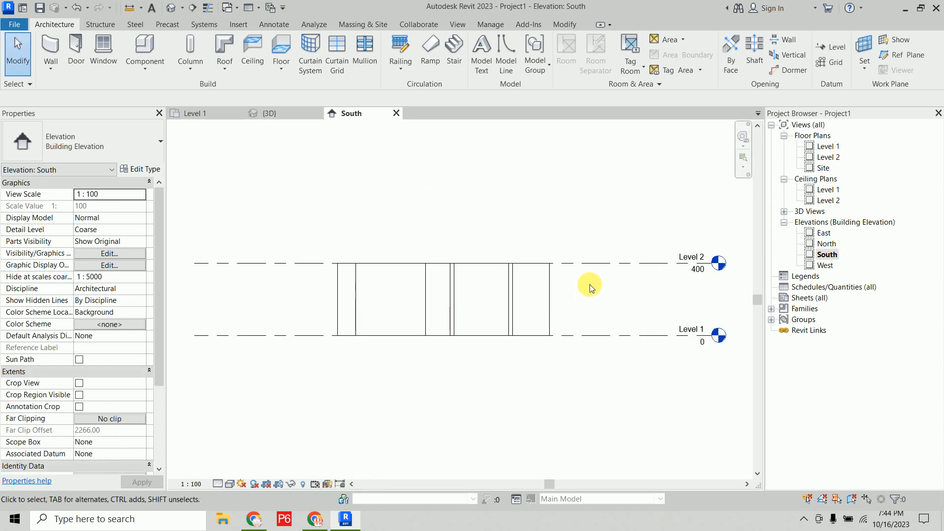
{"action": "left_click_drag", "start_coordinate": [617, 271], "coordinate": [246, 290]}
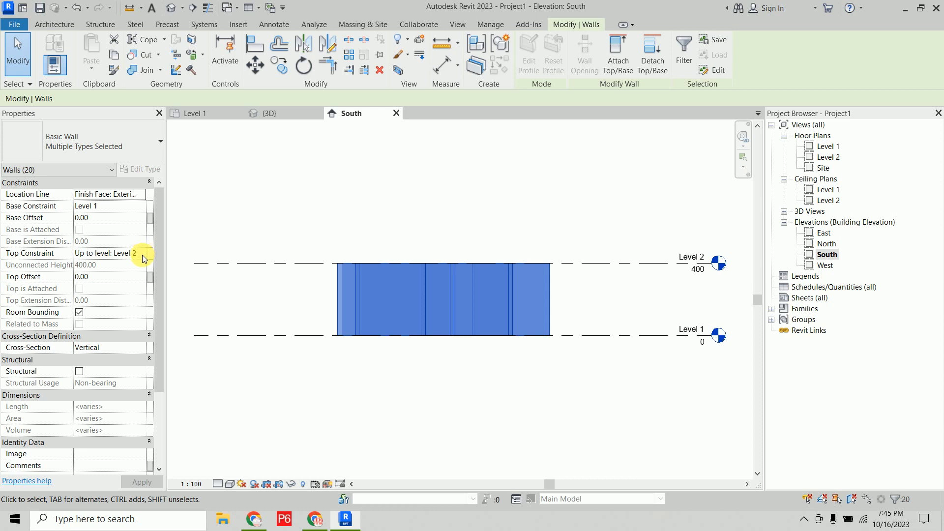
{"action": "left_click", "coordinate": [482, 449]}
Step: Inspect the model from a corner in the 3D view and select all instances of the 23cm wall type
{"action": "left_click", "coordinate": [264, 114]}
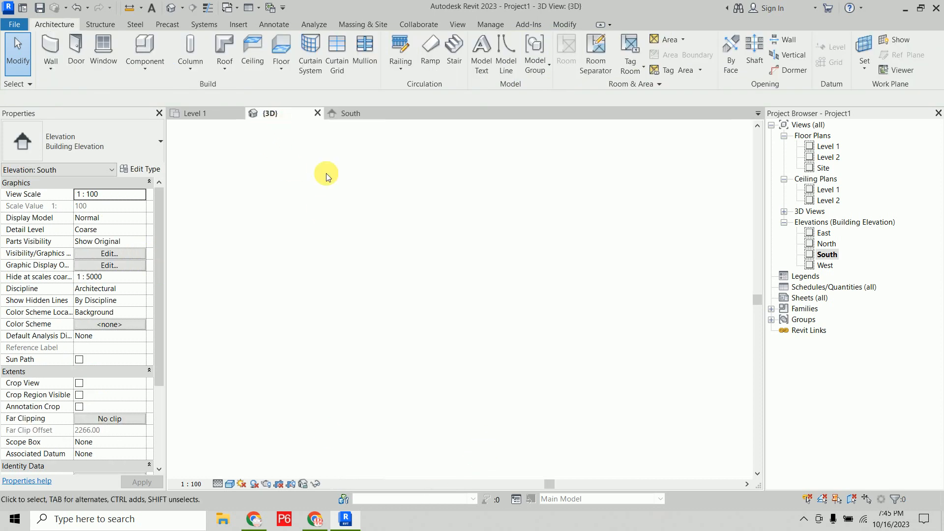
{"action": "middle_click_drag", "start_coordinate": [567, 335], "coordinate": [469, 328], "text": "shift"}
{"action": "scroll", "coordinate": [469, 328], "scroll_direction": "up", "scroll_amount": 2}
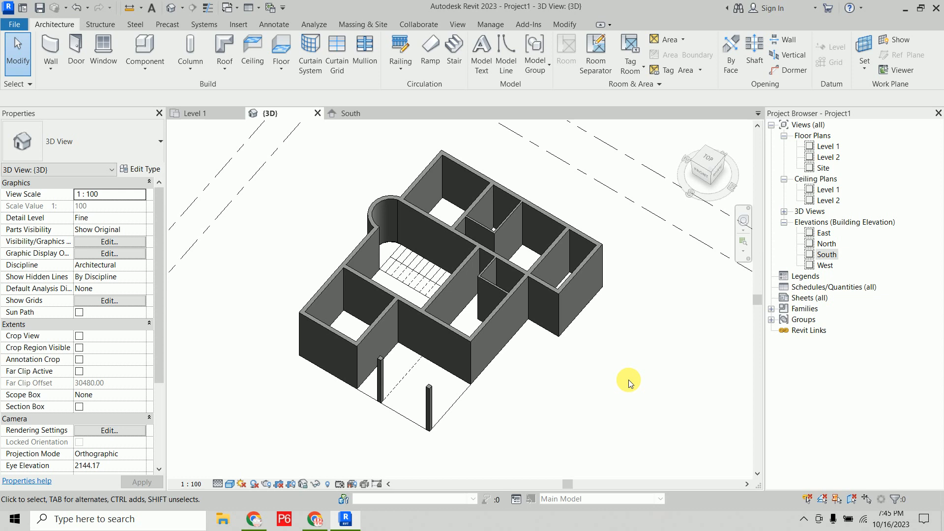
{"action": "left_click", "coordinate": [590, 297]}
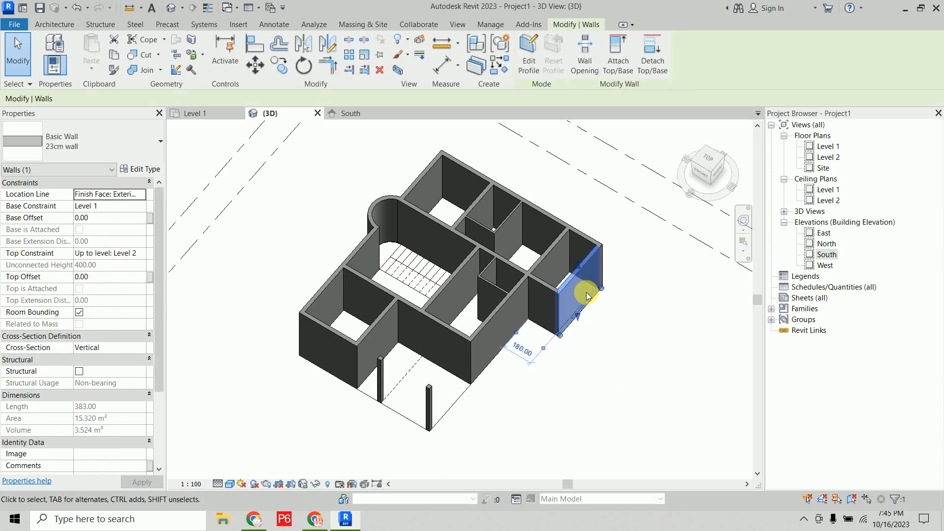
{"action": "key", "text": "a"}
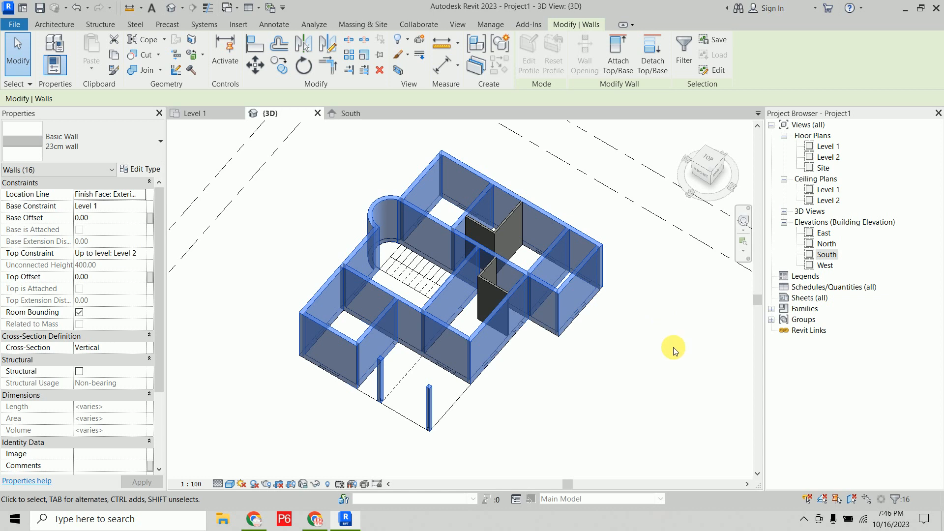
{"action": "left_click", "coordinate": [662, 388]}
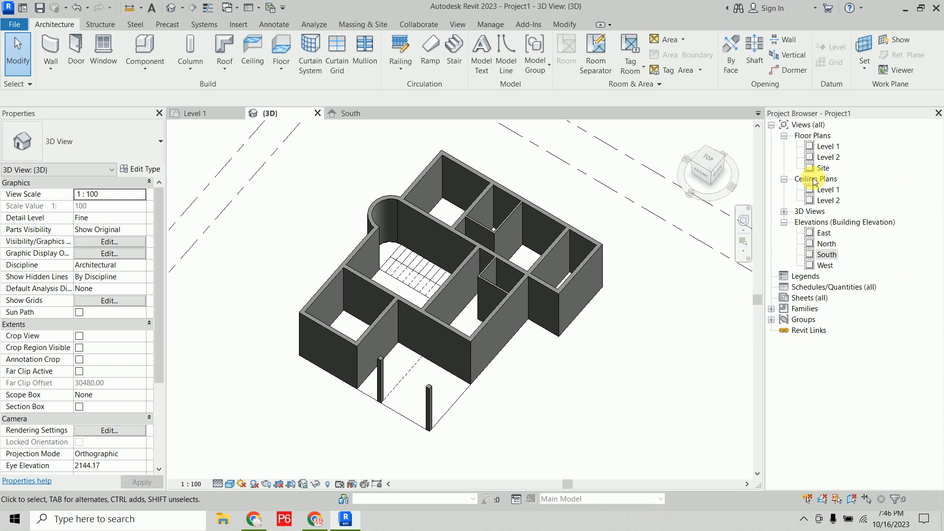
Step: Open the Level 1 floor plan and set its visual style to Wireframe and its detail level to Fine
{"action": "double_click", "coordinate": [829, 146]}
{"action": "scroll", "coordinate": [464, 310], "scroll_direction": "down", "scroll_amount": 1}
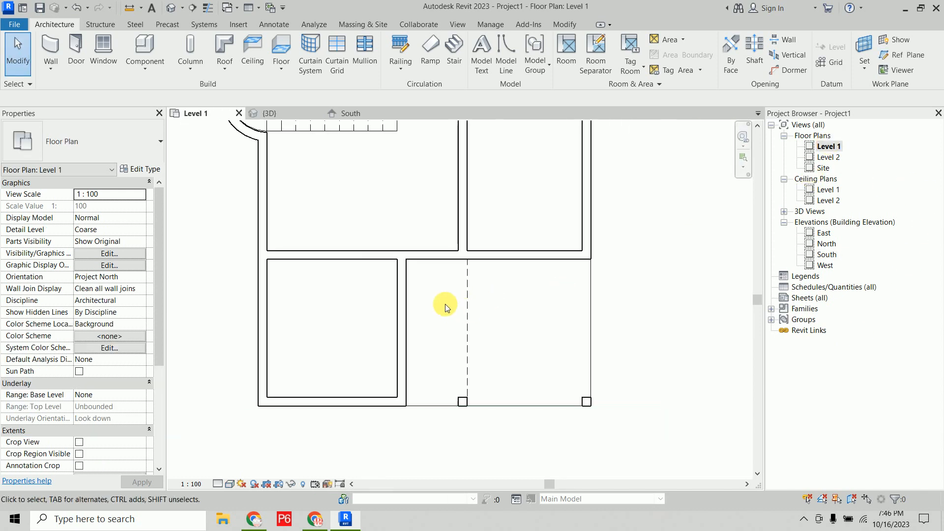
{"action": "left_click", "coordinate": [55, 52]}
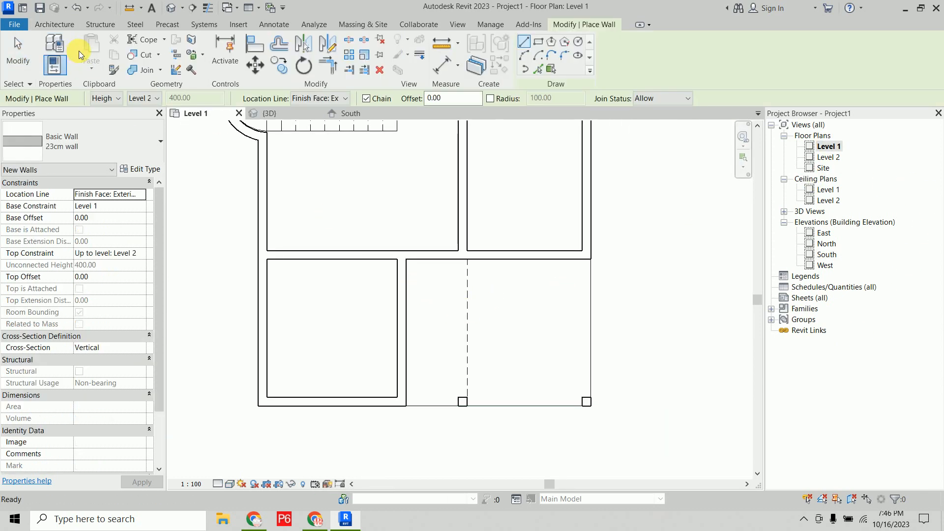
{"action": "key", "text": "Escape"}
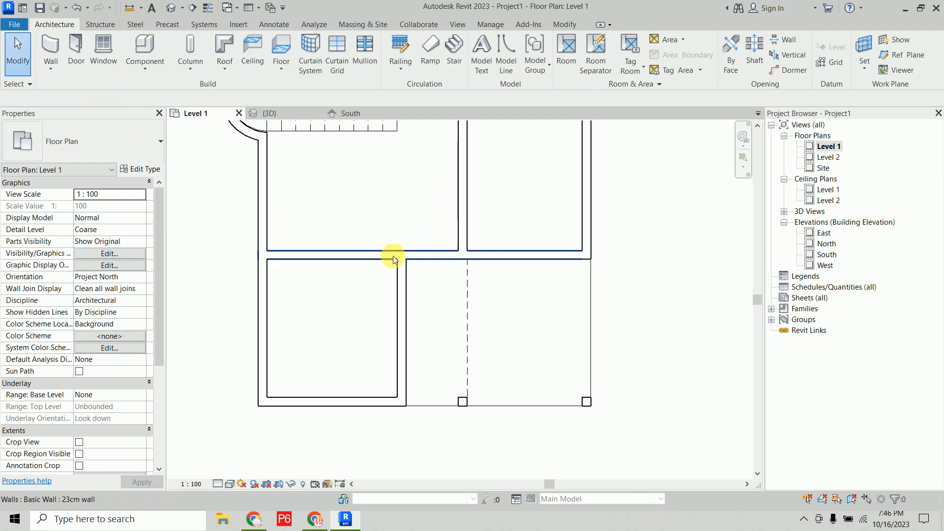
{"action": "middle_click_drag", "start_coordinate": [384, 198], "coordinate": [399, 375]}
{"action": "left_click", "coordinate": [229, 484]}
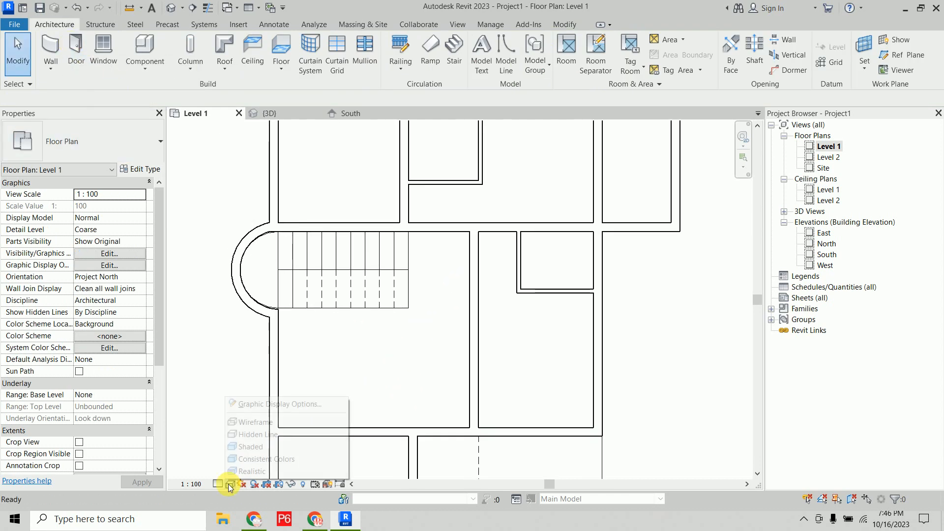
{"action": "left_click", "coordinate": [240, 421]}
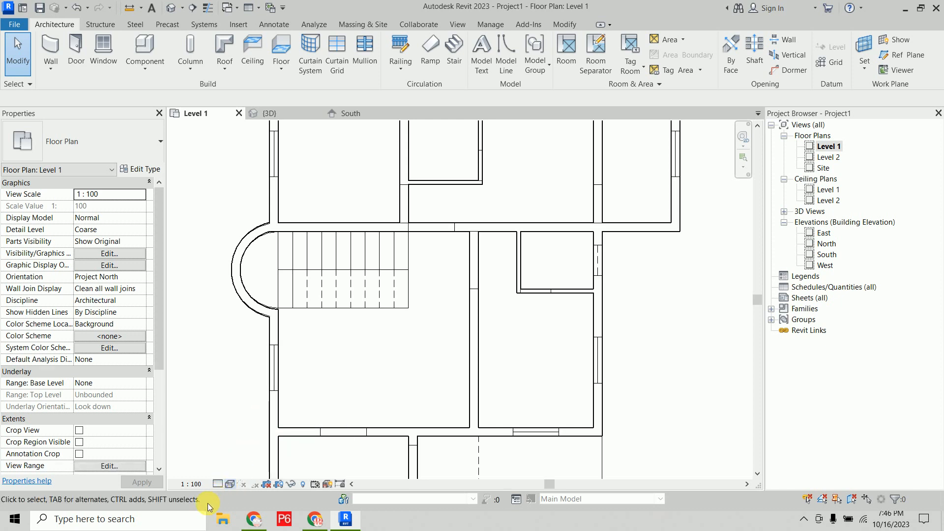
{"action": "left_click", "coordinate": [218, 485]}
{"action": "left_click", "coordinate": [231, 470]}
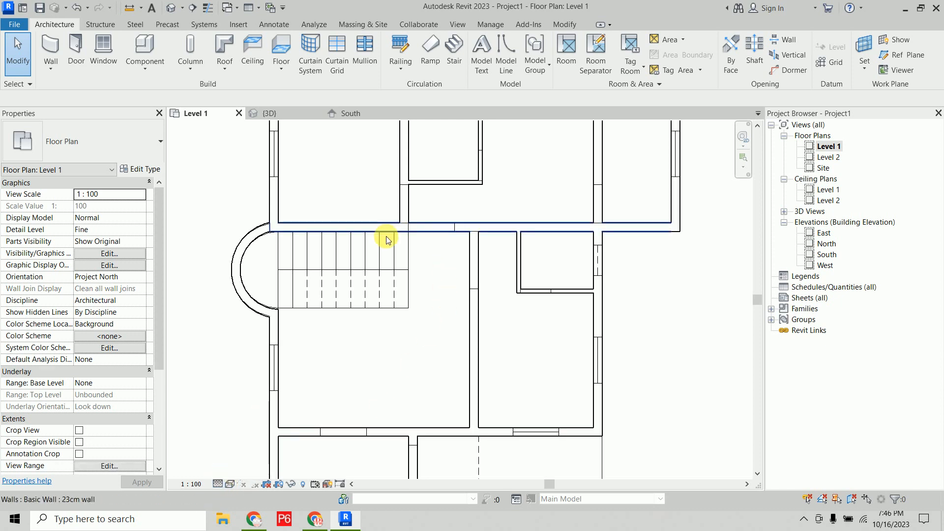
Step: Set aligned dimensions to reference wall faces and try to dimension the door opening in the wall below the stair room
{"action": "middle_click_drag", "start_coordinate": [397, 391], "coordinate": [427, 304]}
{"action": "scroll", "coordinate": [359, 349], "scroll_direction": "up", "scroll_amount": 2}
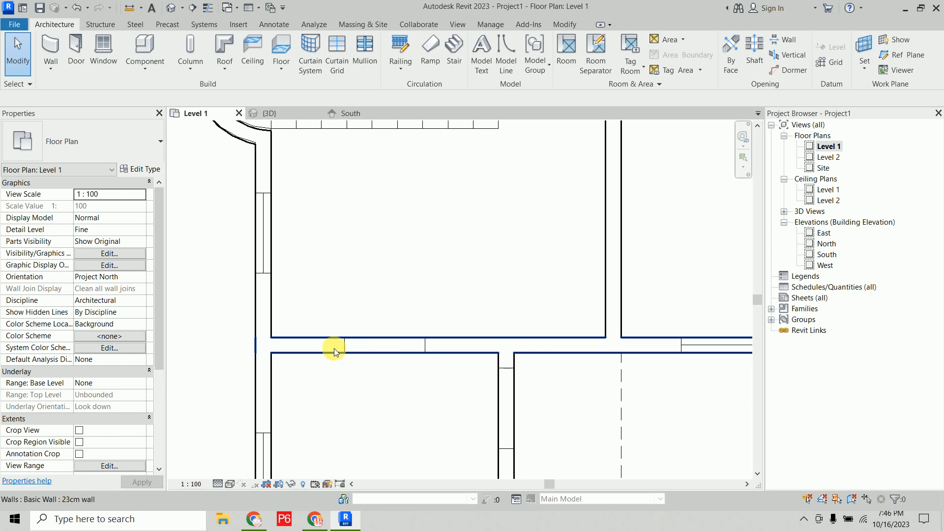
{"action": "key", "text": "d"}
{"action": "key", "text": "i"}
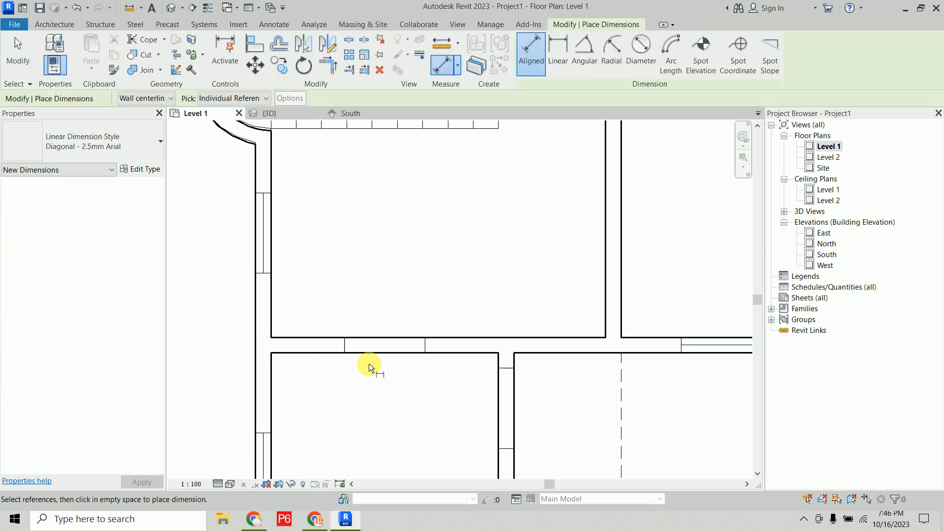
{"action": "scroll", "coordinate": [343, 347], "scroll_direction": "up", "scroll_amount": 2}
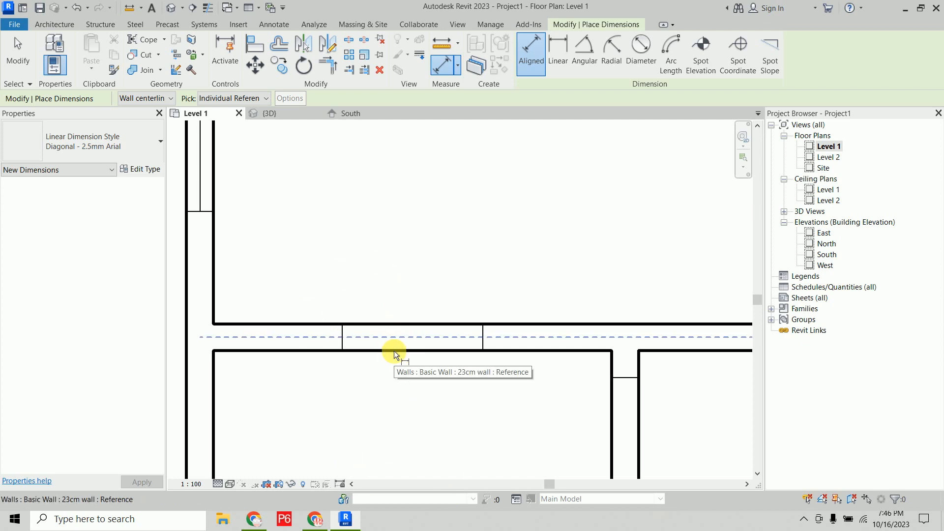
{"action": "left_click", "coordinate": [158, 98]}
{"action": "left_click", "coordinate": [154, 121]}
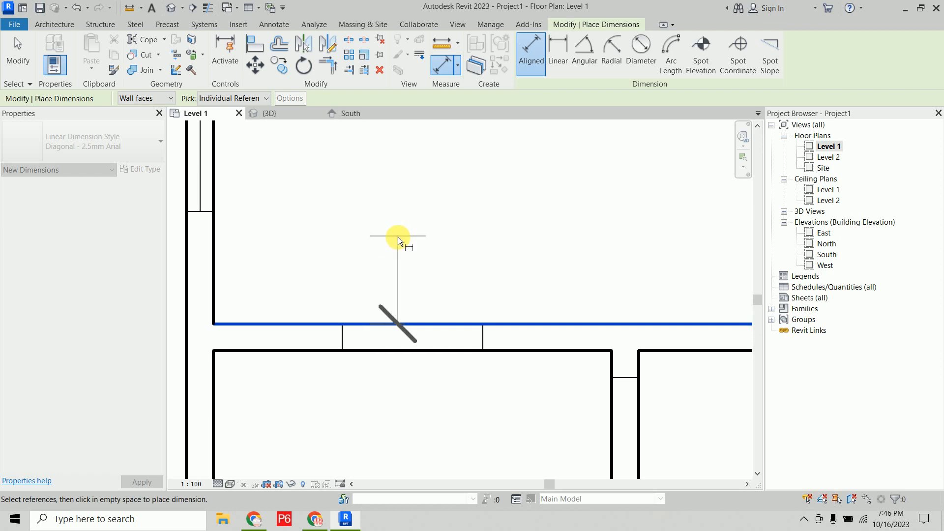
{"action": "key", "text": "Escape"}
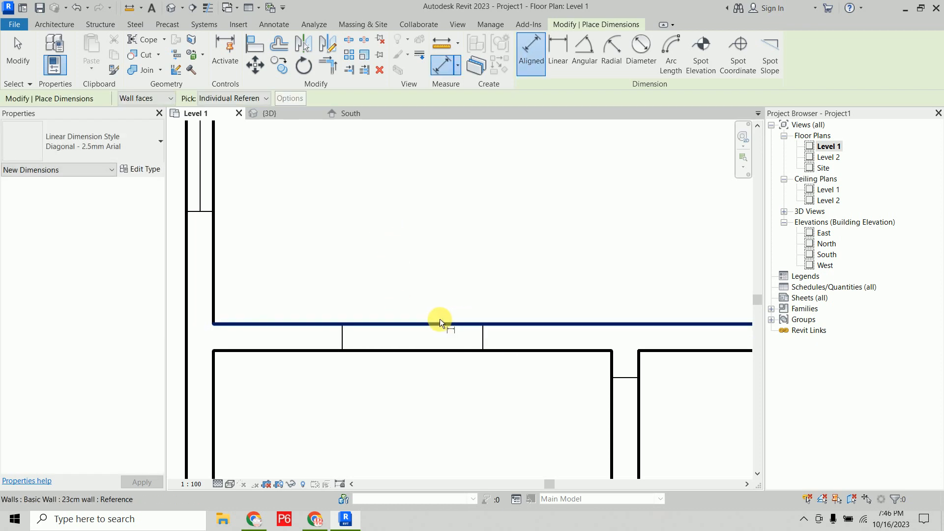
{"action": "key", "text": "Escape"}
{"action": "scroll", "coordinate": [432, 262], "scroll_direction": "down", "scroll_amount": 1}
{"action": "scroll", "coordinate": [432, 261], "scroll_direction": "down", "scroll_amount": 2}
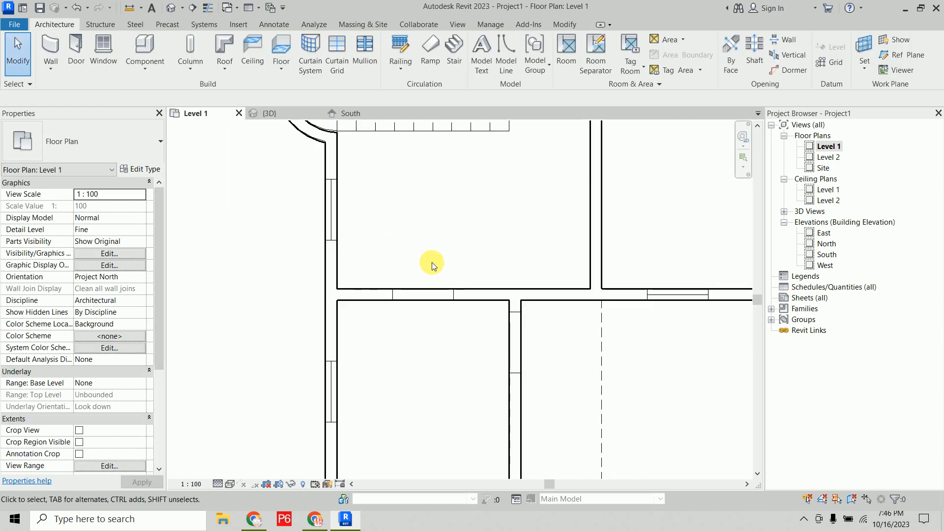
Step: Temporarily hide the horizontal 23cm wall below the stair room
{"action": "left_click", "coordinate": [473, 289]}
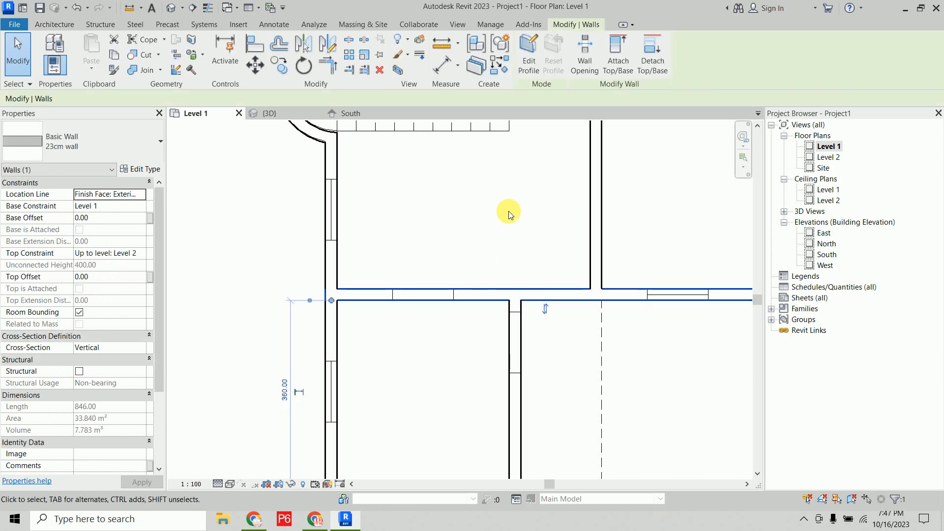
{"action": "key", "text": "h"}
{"action": "key", "text": "h"}
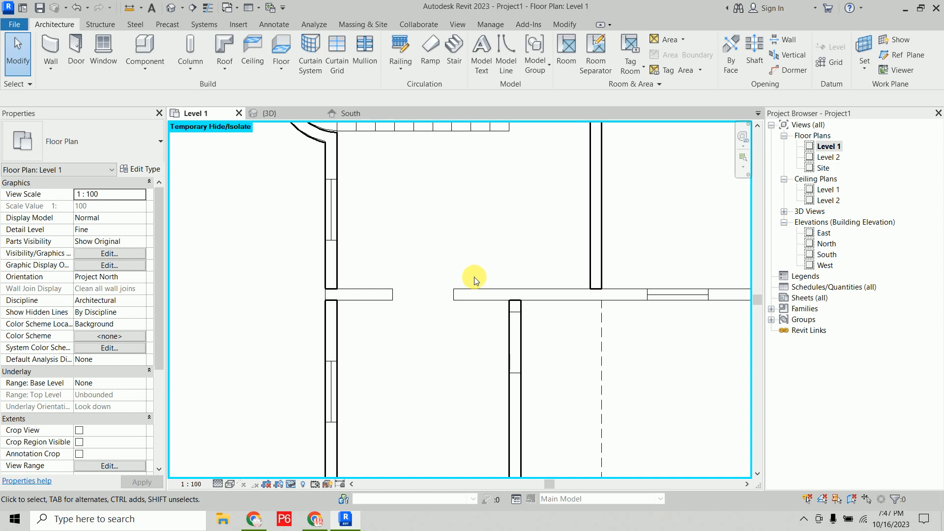
Step: Dimension the width of the door opening between the imported plan's jamb lines and restore the temporarily hidden wall
{"action": "scroll", "coordinate": [435, 301], "scroll_direction": "up", "scroll_amount": 2}
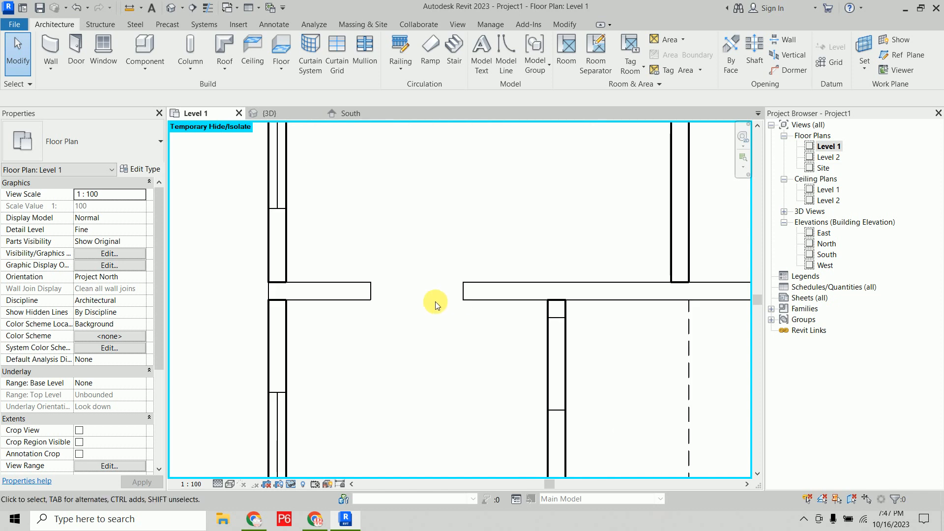
{"action": "key", "text": "d"}
{"action": "key", "text": "i"}
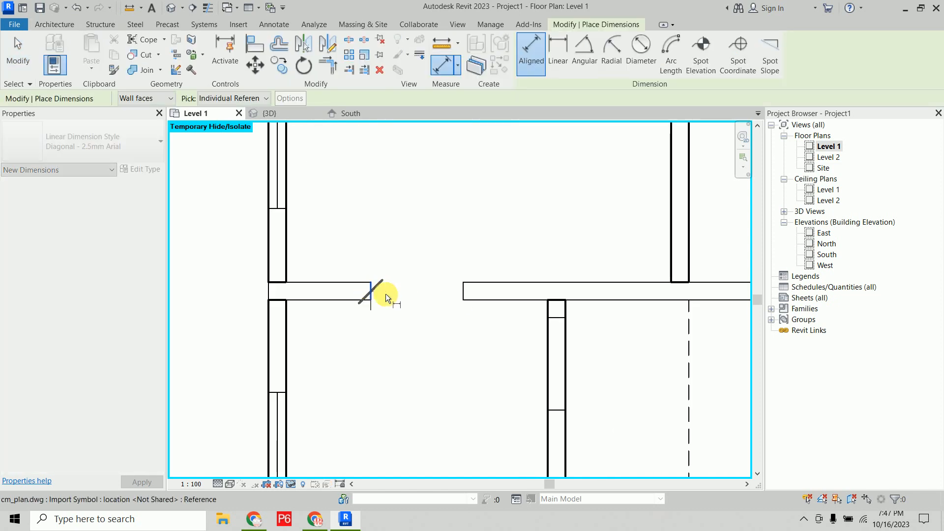
{"action": "left_click", "coordinate": [385, 294]}
{"action": "left_click", "coordinate": [462, 296]}
{"action": "left_click", "coordinate": [461, 345]}
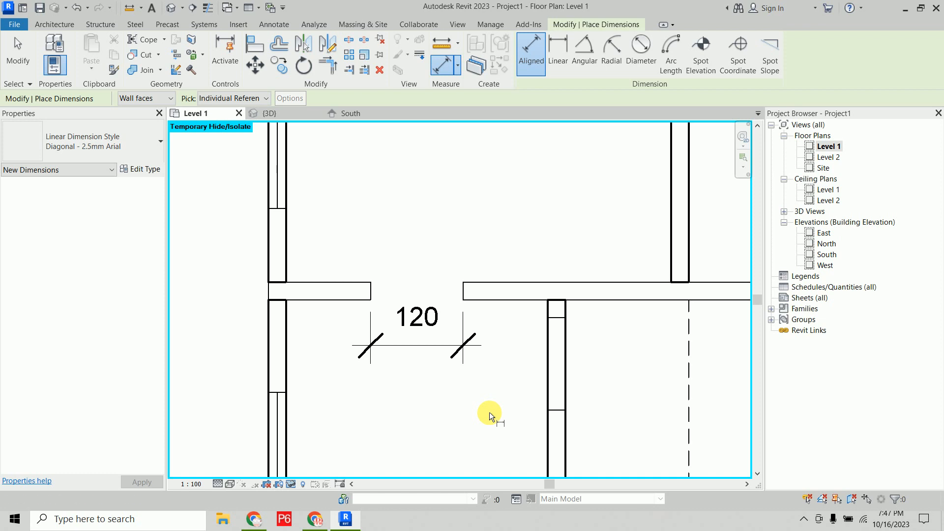
{"action": "key", "text": "Escape"}
{"action": "key", "text": "Escape"}
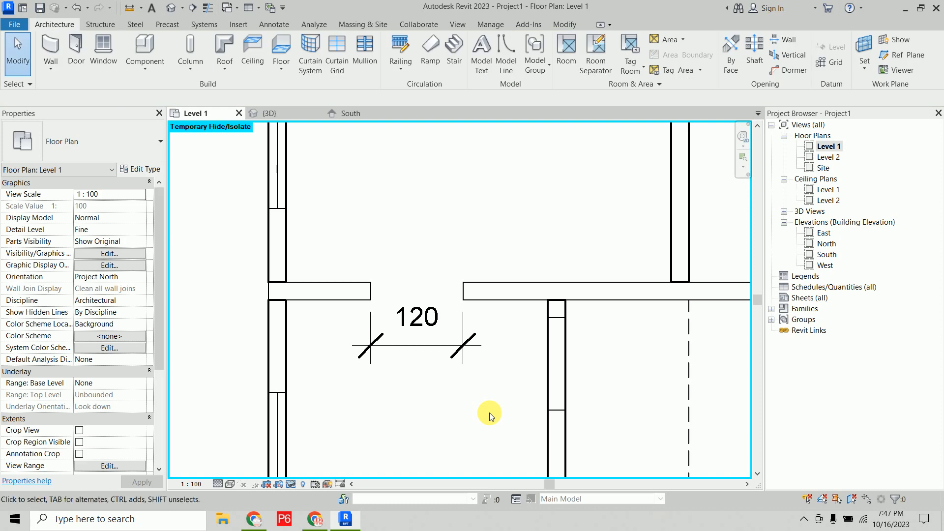
{"action": "key", "text": "r"}
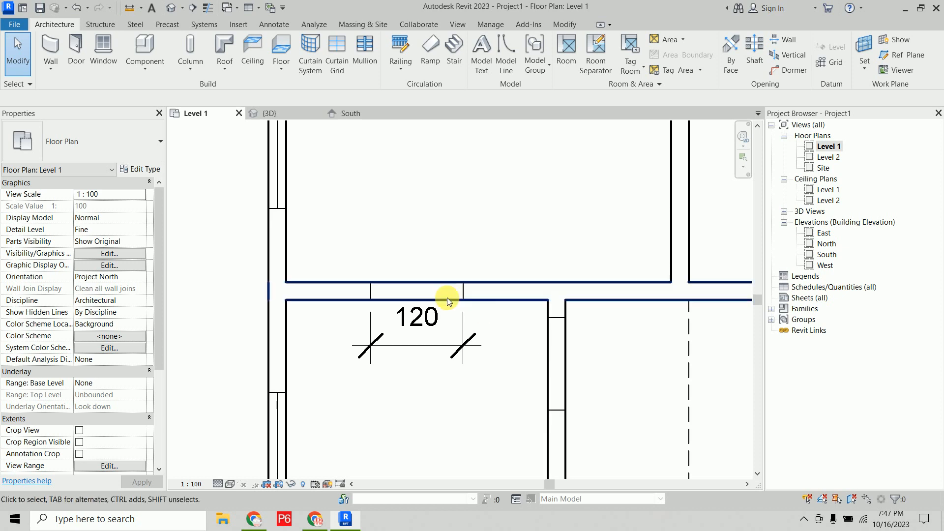
Step: Duplicate the M_Single-Flush 0915 x 2134mm door type under the suggested name and set its width to 120
{"action": "left_click", "coordinate": [88, 62]}
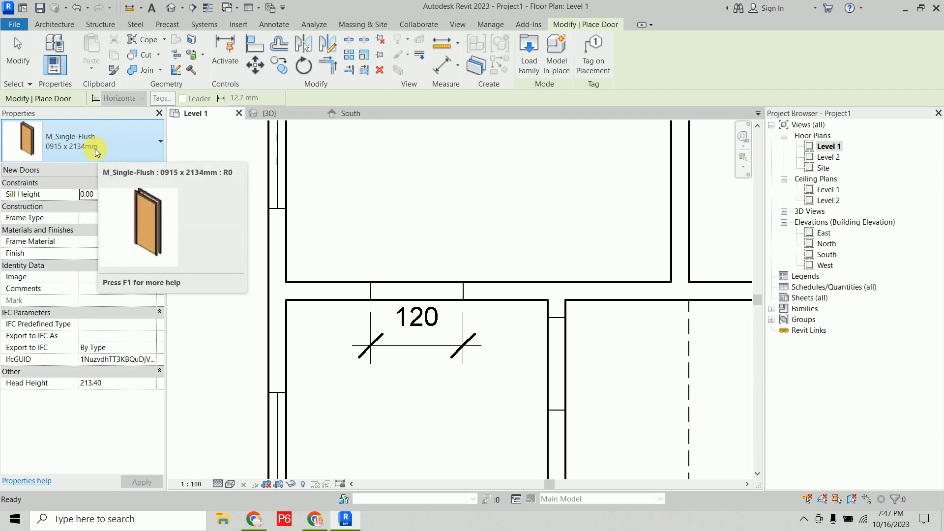
{"action": "left_click", "coordinate": [132, 171]}
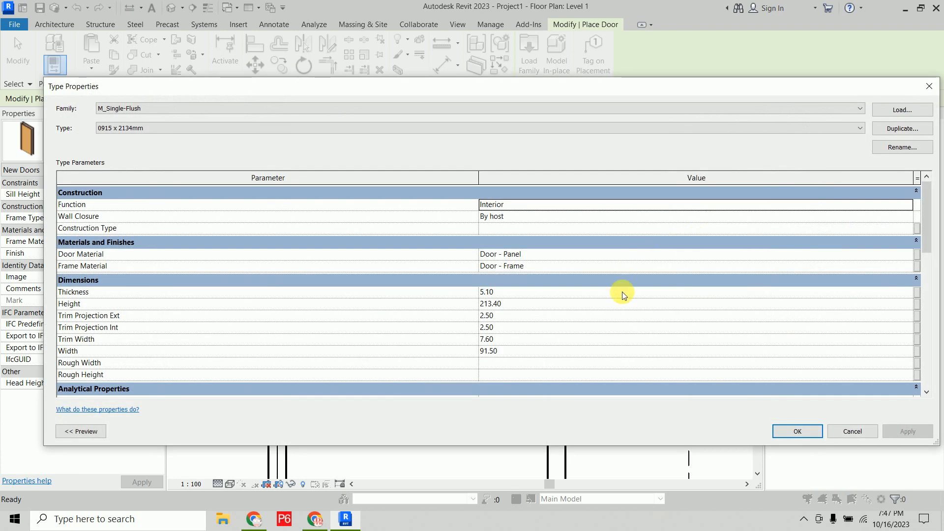
{"action": "left_click", "coordinate": [895, 129]}
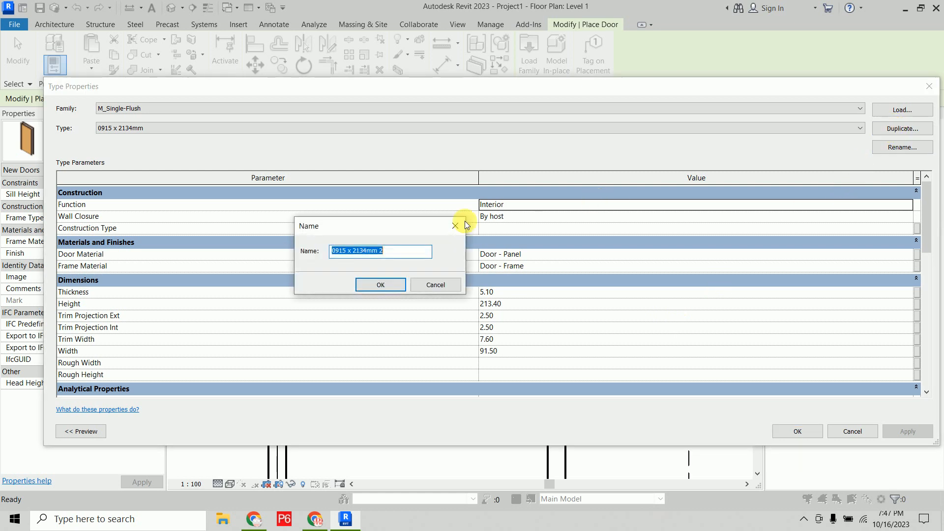
{"action": "left_click", "coordinate": [376, 283]}
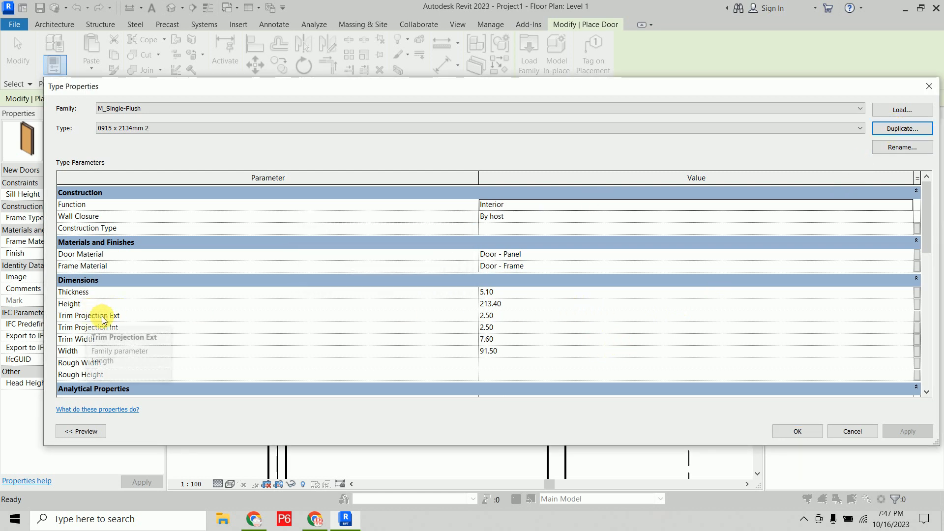
{"action": "left_click", "coordinate": [529, 351]}
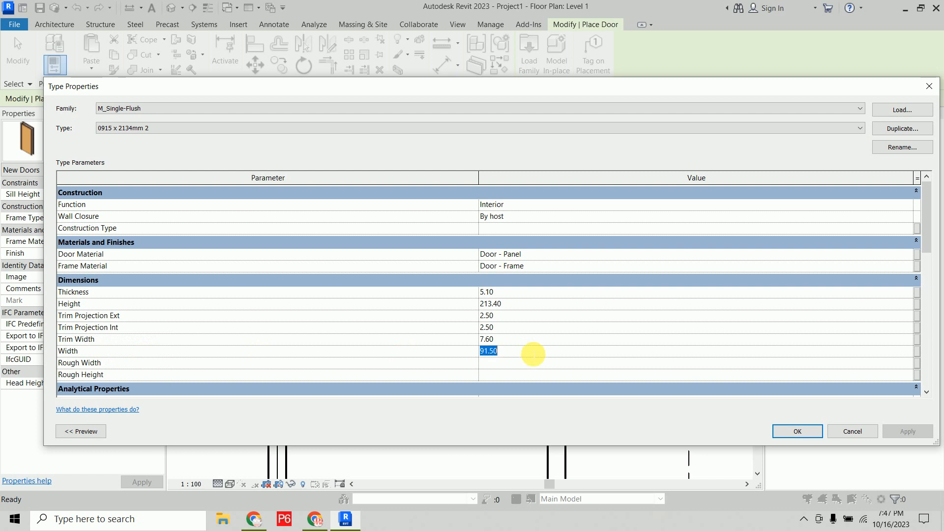
{"action": "type", "text": "120"}
{"action": "key", "text": "Return"}
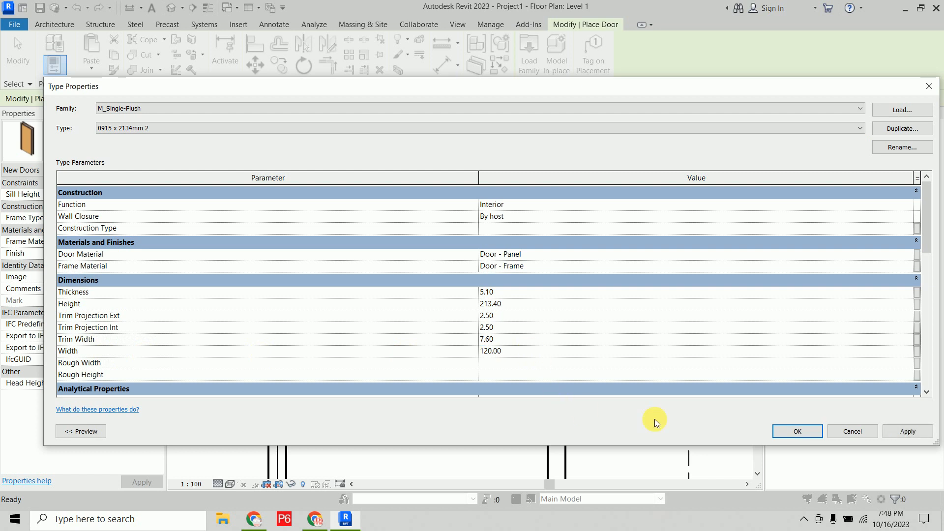
Step: Apply the new door type and place one door in the dimensioned opening of the wall below the stair room
{"action": "left_click", "coordinate": [797, 433]}
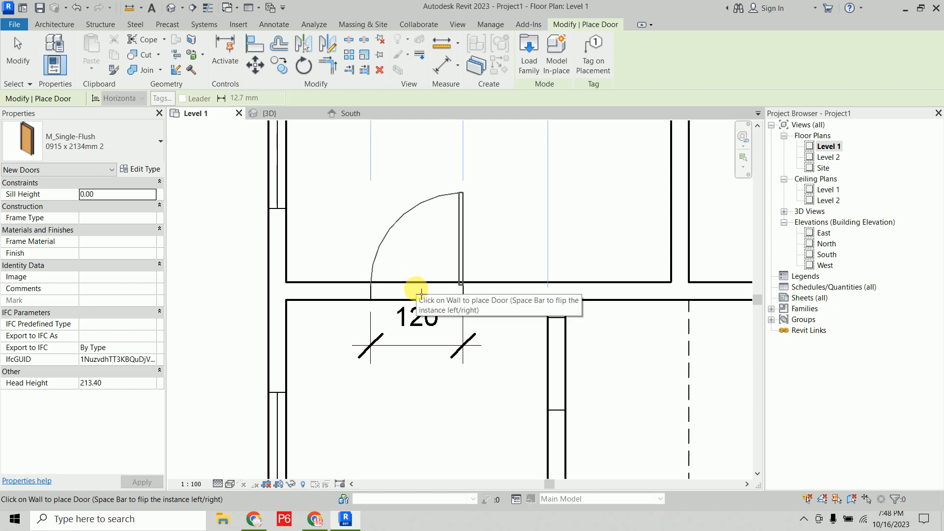
{"action": "left_click", "coordinate": [421, 293]}
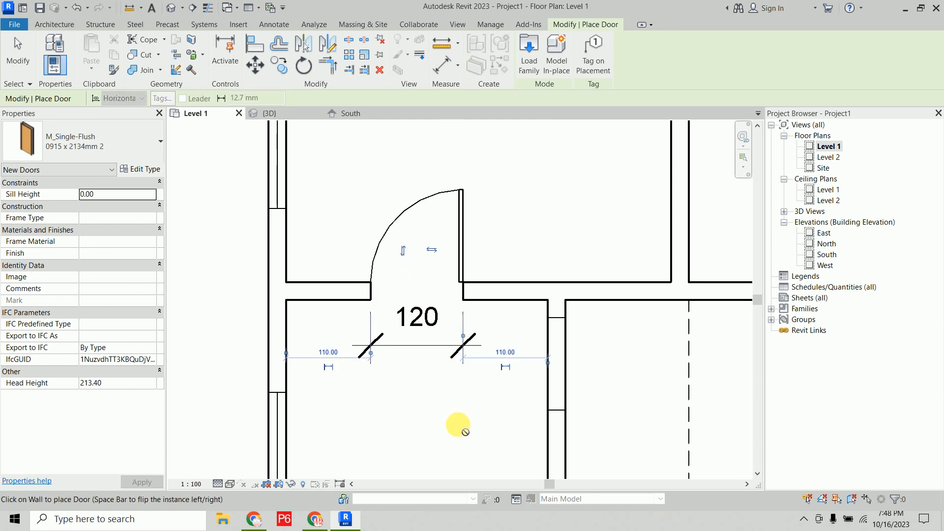
{"action": "key", "text": "Escape"}
{"action": "key", "text": "Escape"}
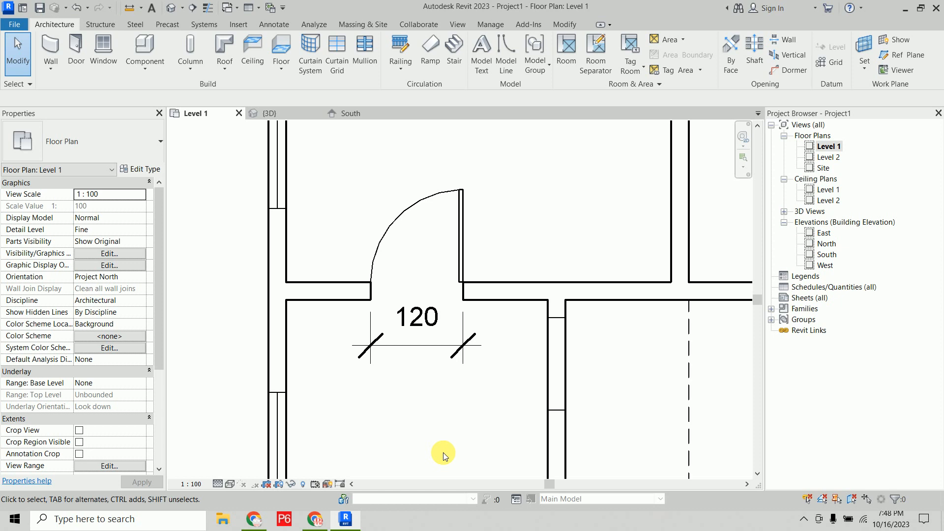
{"action": "scroll", "coordinate": [449, 400], "scroll_direction": "down", "scroll_amount": 6}
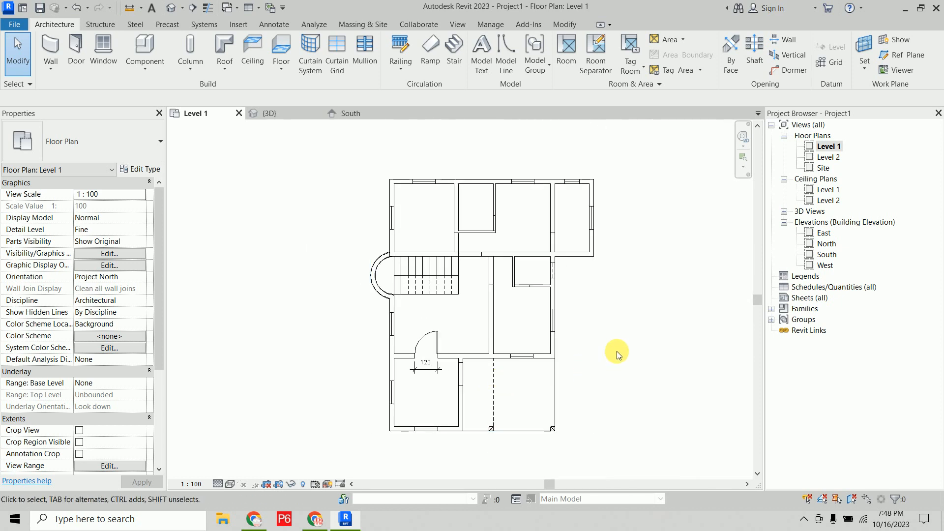
{"action": "middle_click_drag", "start_coordinate": [617, 352], "coordinate": [602, 378]}
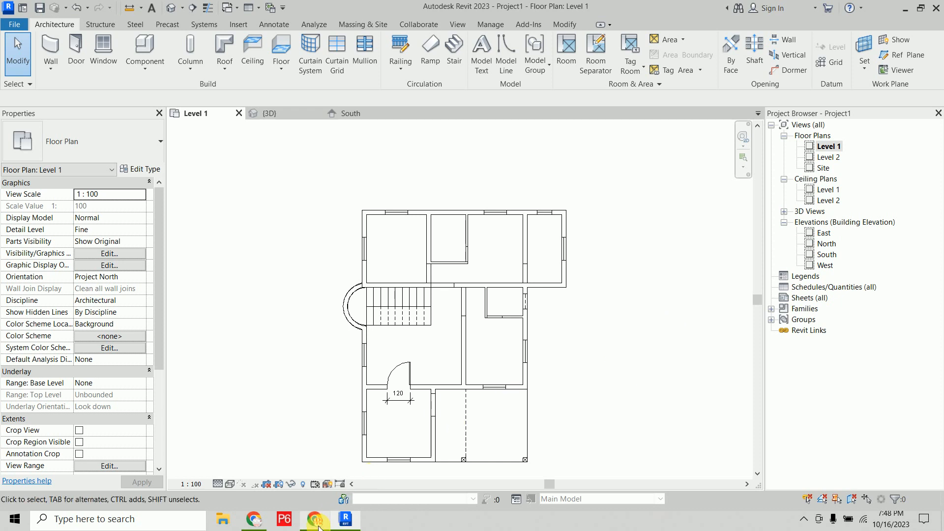
Step: In Project2, import First_Floor.pdf at 72 DPI and place it between the elevation markers on the Level 1 plan
{"action": "left_click", "coordinate": [346, 519]}
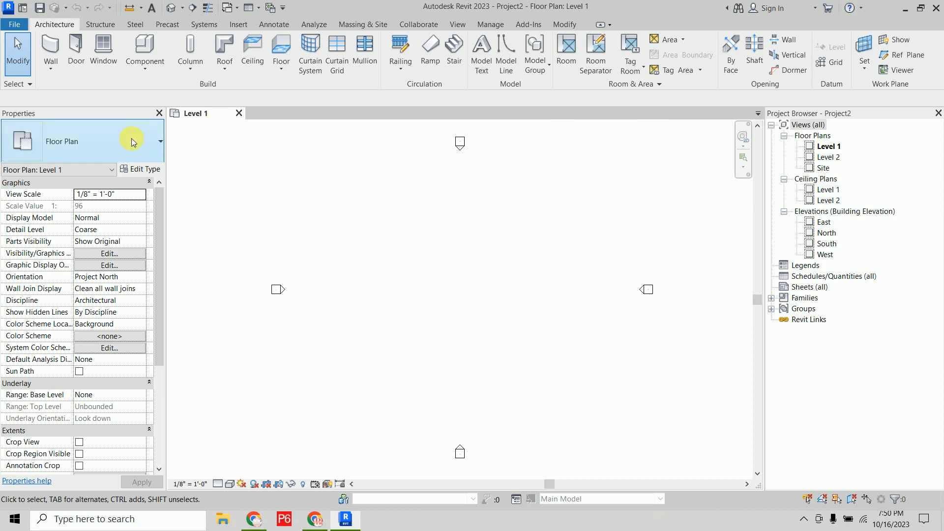
{"action": "left_click", "coordinate": [245, 24]}
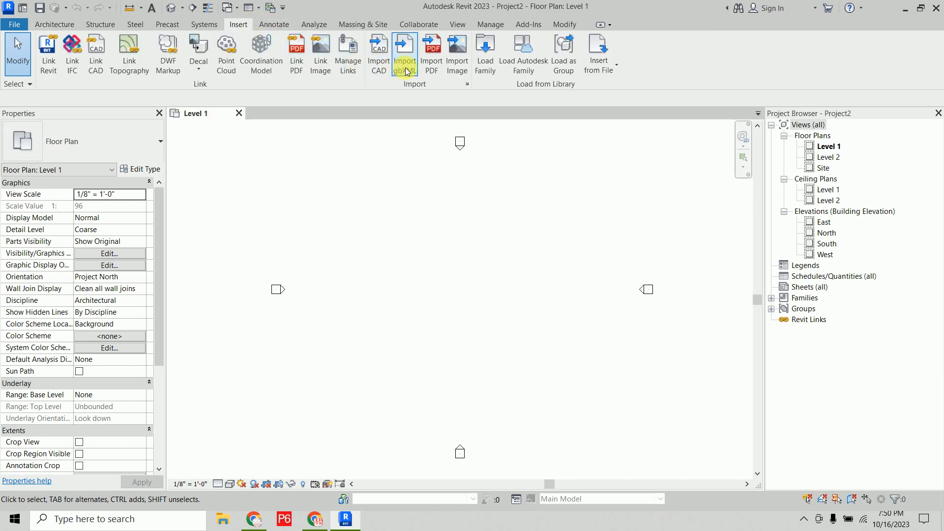
{"action": "left_click", "coordinate": [435, 73]}
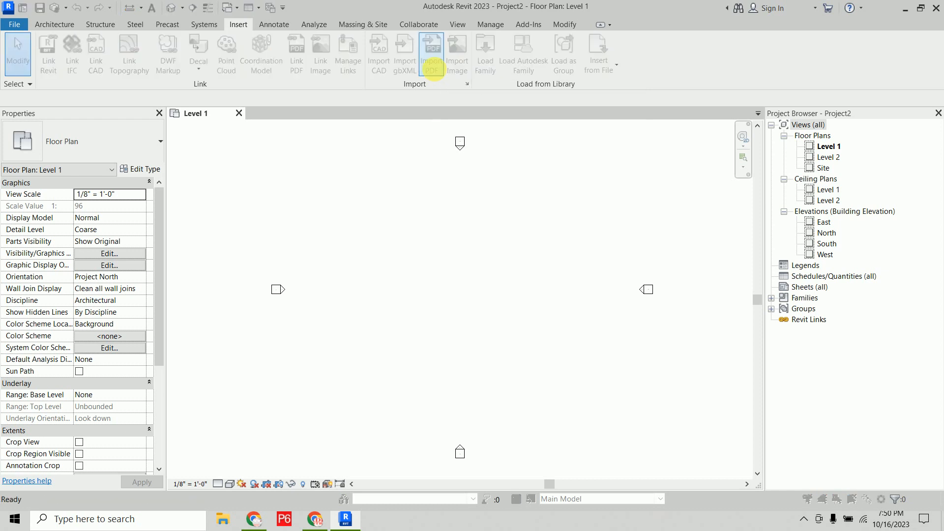
{"action": "left_click", "coordinate": [152, 192]}
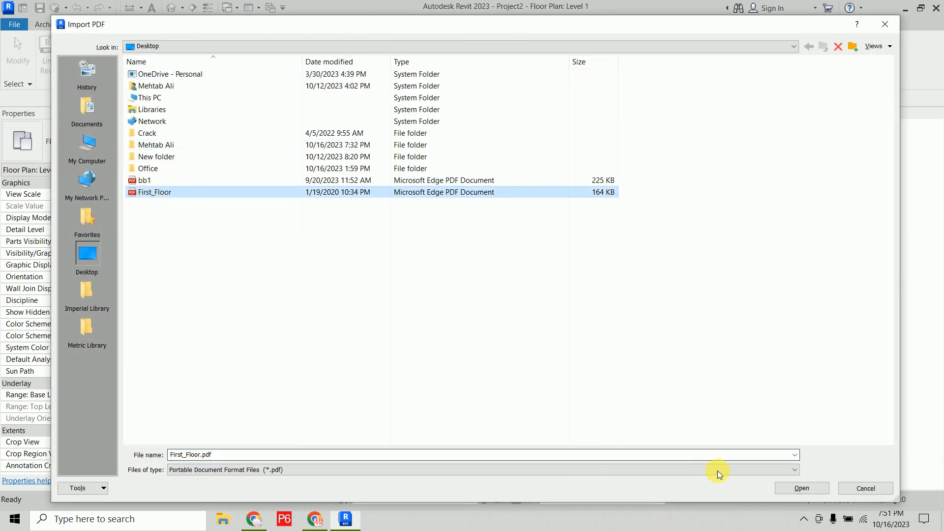
{"action": "left_click", "coordinate": [801, 487]}
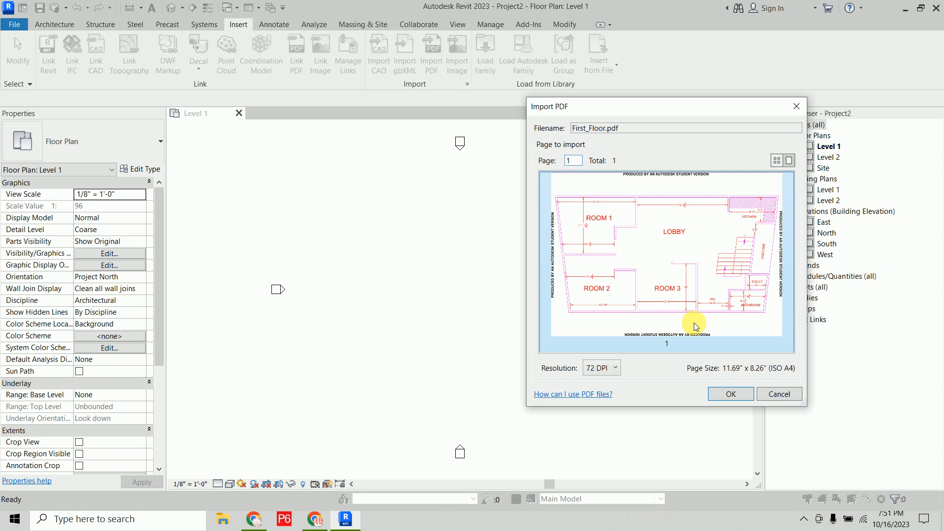
{"action": "left_click", "coordinate": [614, 370]}
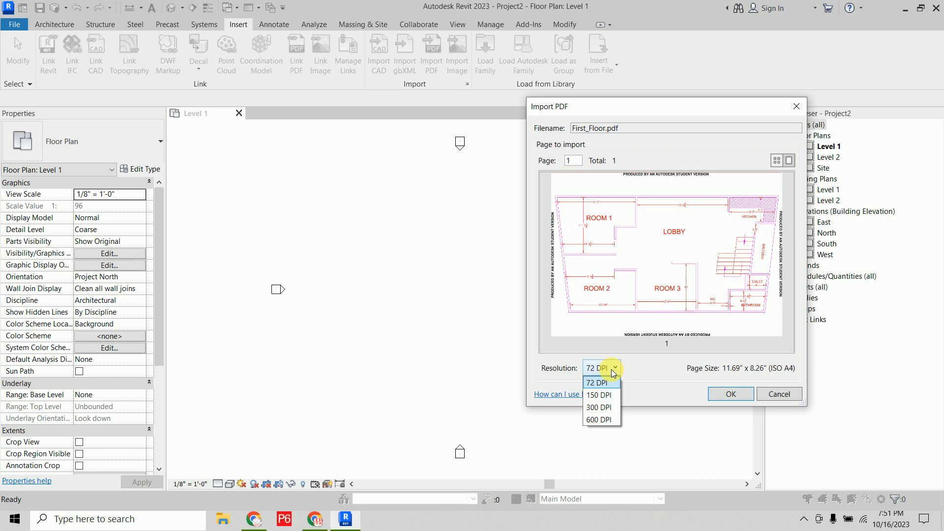
{"action": "left_click", "coordinate": [604, 383]}
{"action": "left_click", "coordinate": [726, 398]}
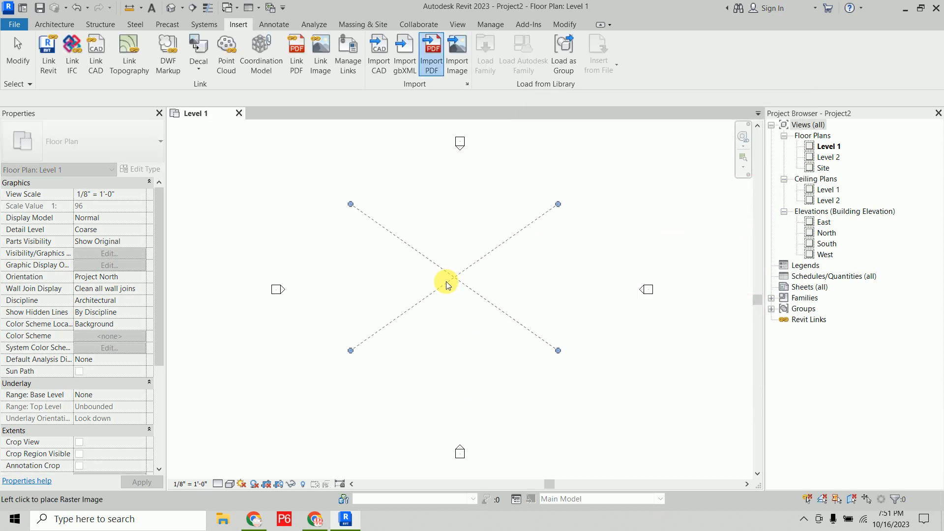
{"action": "left_click", "coordinate": [458, 281]}
{"action": "left_click", "coordinate": [648, 210]}
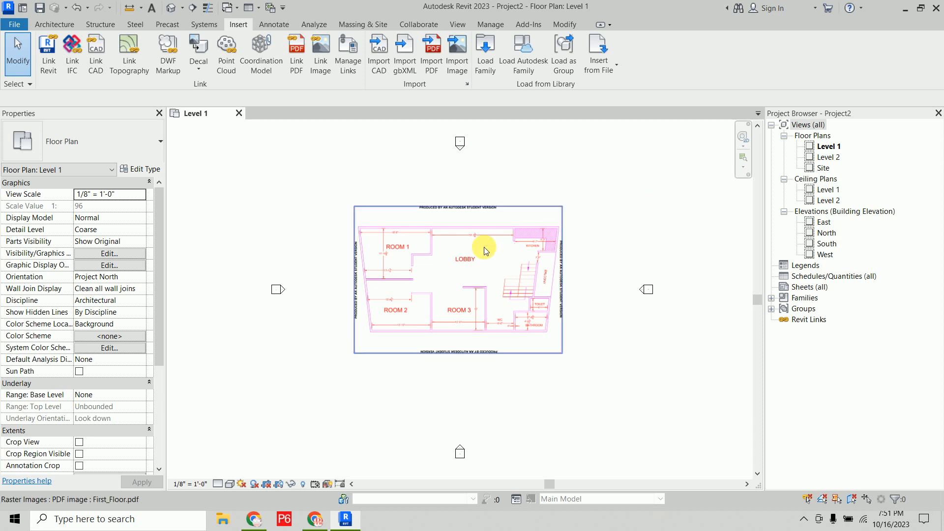
Step: Examine the imported PDF plan's wall linework and image sharpness near ROOM 1 and the lobby
{"action": "scroll", "coordinate": [476, 249], "scroll_direction": "up", "scroll_amount": 5}
{"action": "middle_click_drag", "start_coordinate": [387, 257], "coordinate": [452, 287]}
{"action": "scroll", "coordinate": [443, 266], "scroll_direction": "up", "scroll_amount": 5}
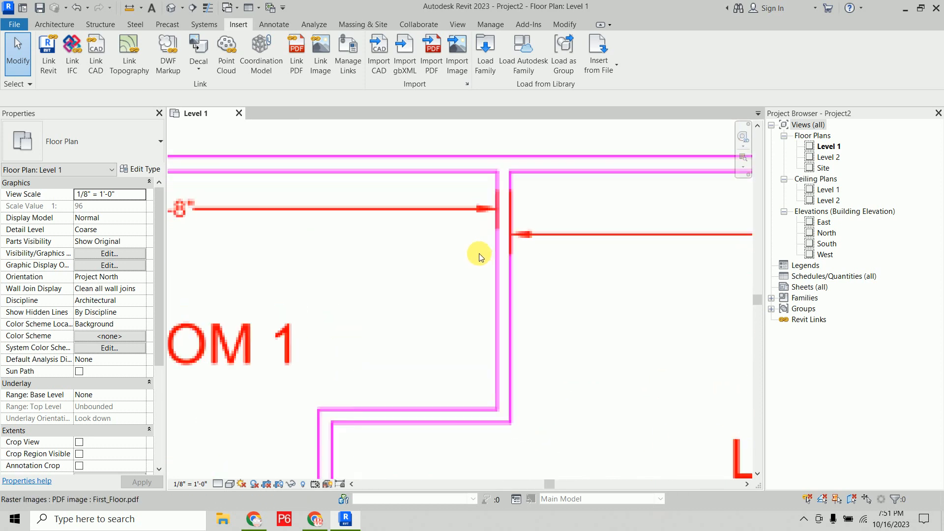
{"action": "scroll", "coordinate": [492, 250], "scroll_direction": "up", "scroll_amount": 3}
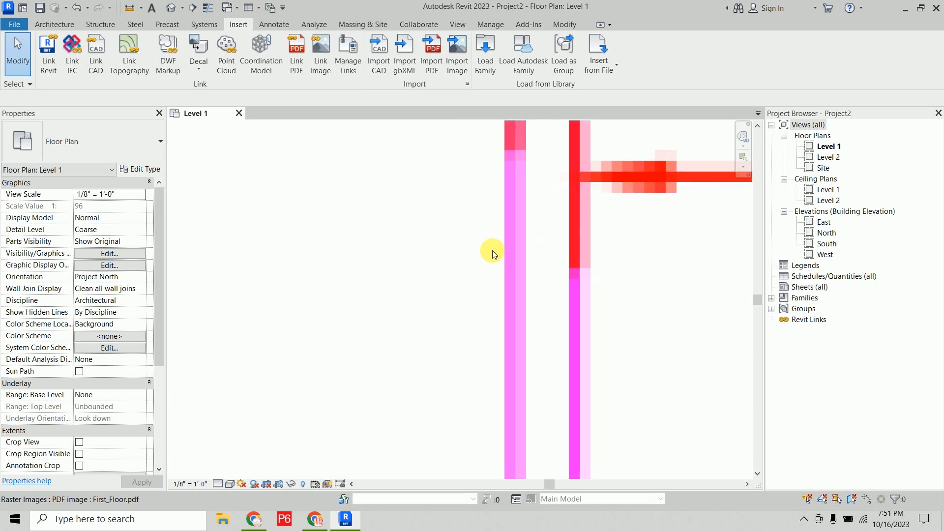
{"action": "scroll", "coordinate": [491, 249], "scroll_direction": "down", "scroll_amount": 4}
{"action": "scroll", "coordinate": [492, 250], "scroll_direction": "down", "scroll_amount": 5}
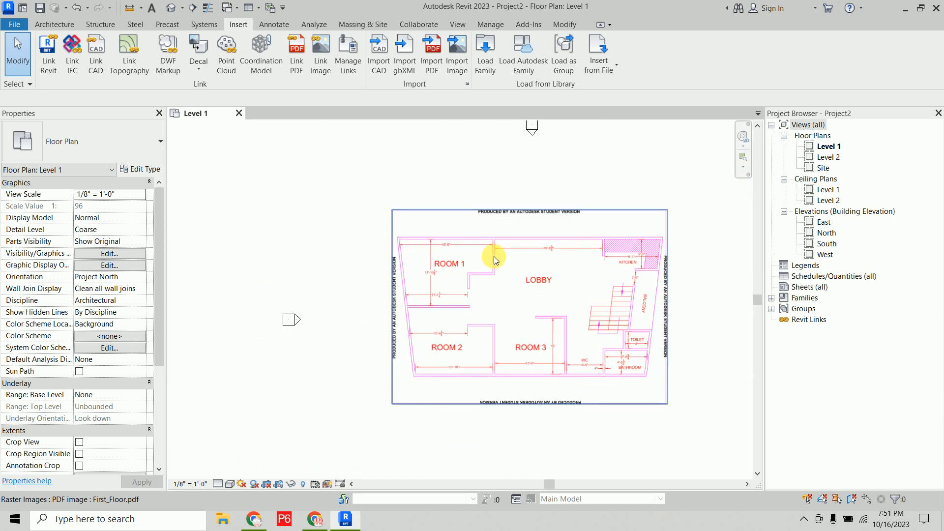
{"action": "scroll", "coordinate": [494, 255], "scroll_direction": "up", "scroll_amount": 6}
{"action": "scroll", "coordinate": [494, 257], "scroll_direction": "down", "scroll_amount": 7}
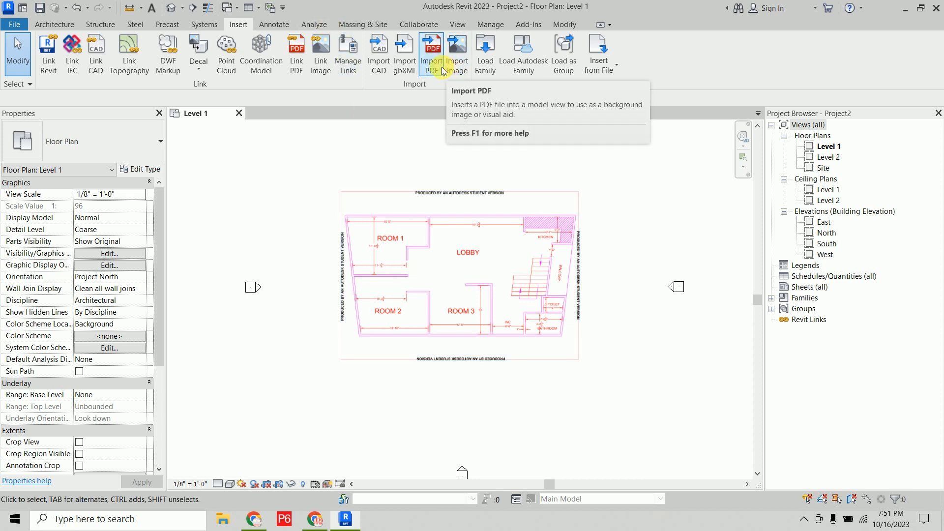
Step: Delete the placed First_Floor.pdf image from the Level 1 plan
{"action": "left_click", "coordinate": [483, 217]}
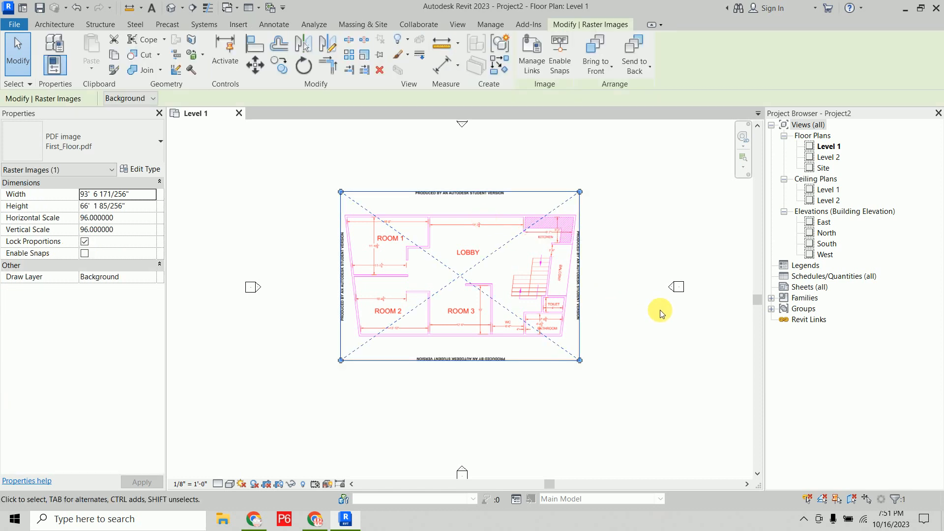
{"action": "key", "text": "Delete"}
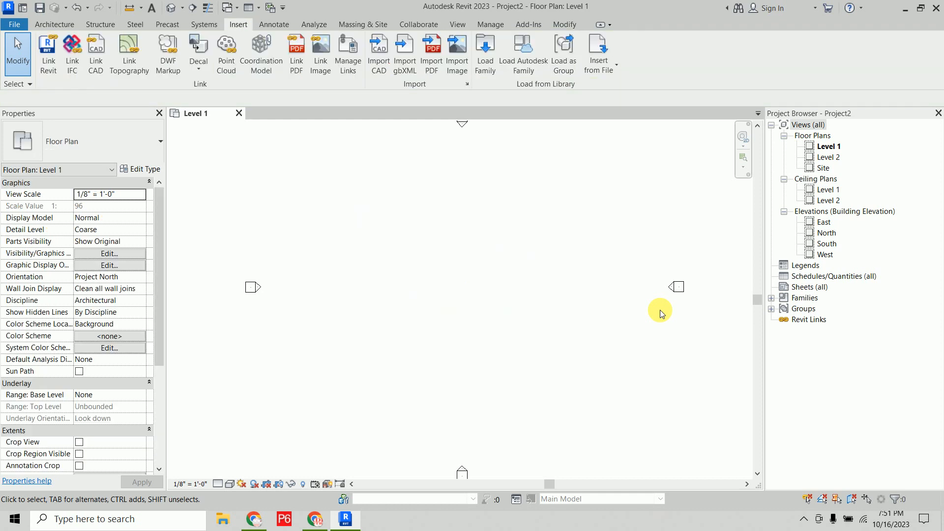
Step: Import First_Floor.pdf again at 72 DPI and place it between the elevation markers, keeping its draw layer as Background
{"action": "left_click", "coordinate": [431, 55]}
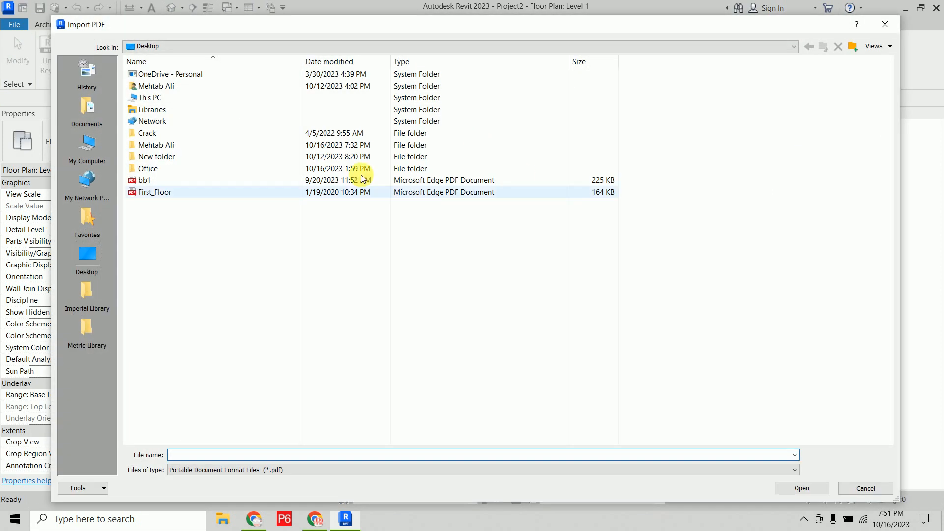
{"action": "left_click", "coordinate": [147, 192]}
{"action": "left_click", "coordinate": [788, 487]}
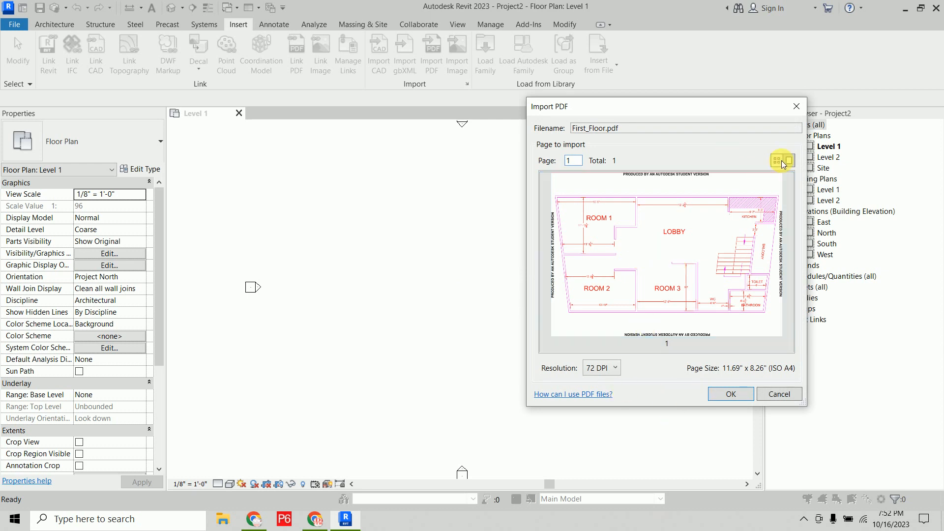
{"action": "left_click", "coordinate": [730, 394]}
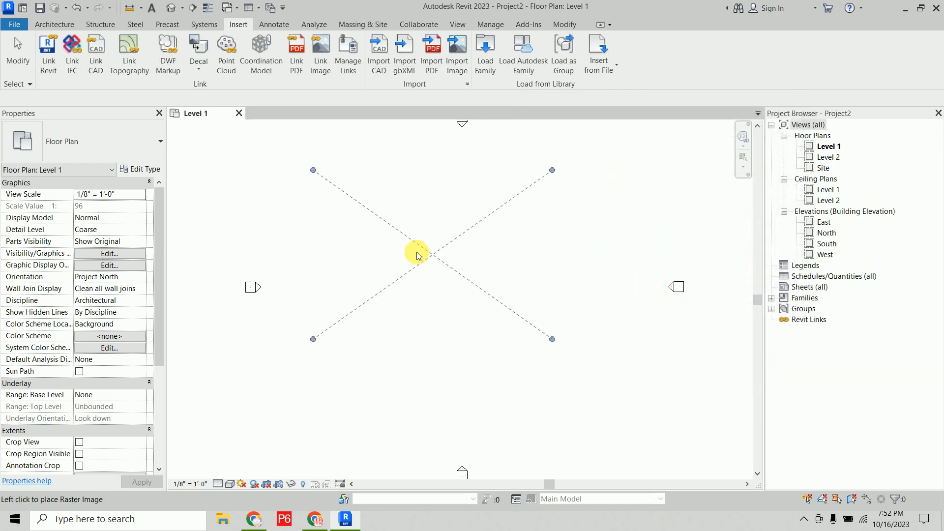
{"action": "left_click", "coordinate": [432, 287]}
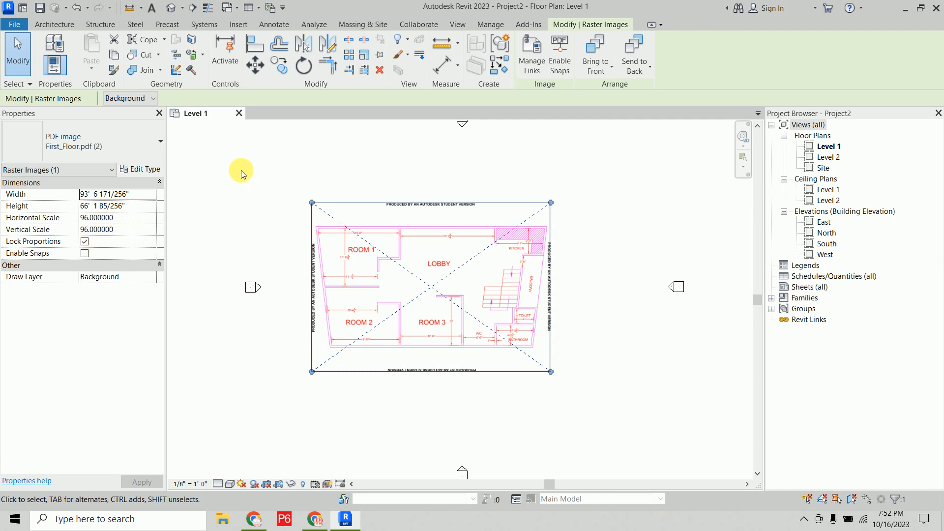
{"action": "left_click", "coordinate": [146, 100]}
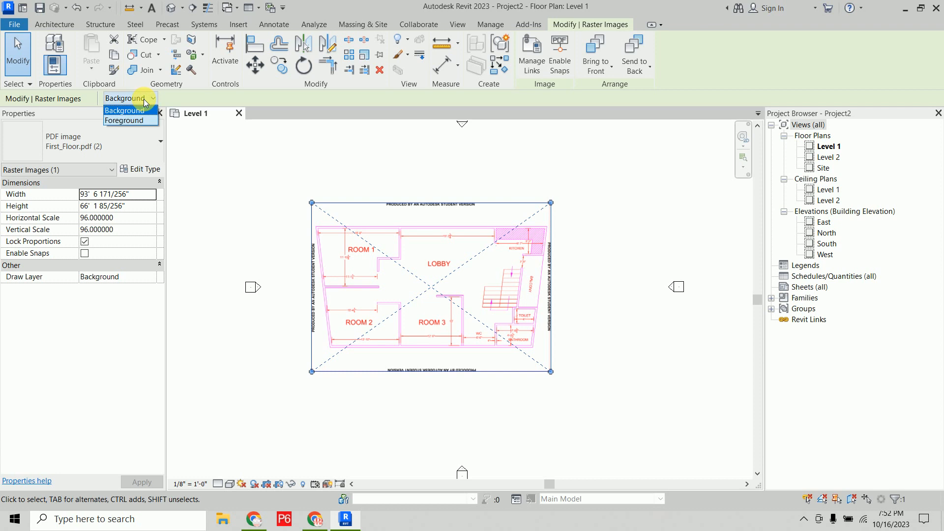
{"action": "left_click", "coordinate": [249, 161]}
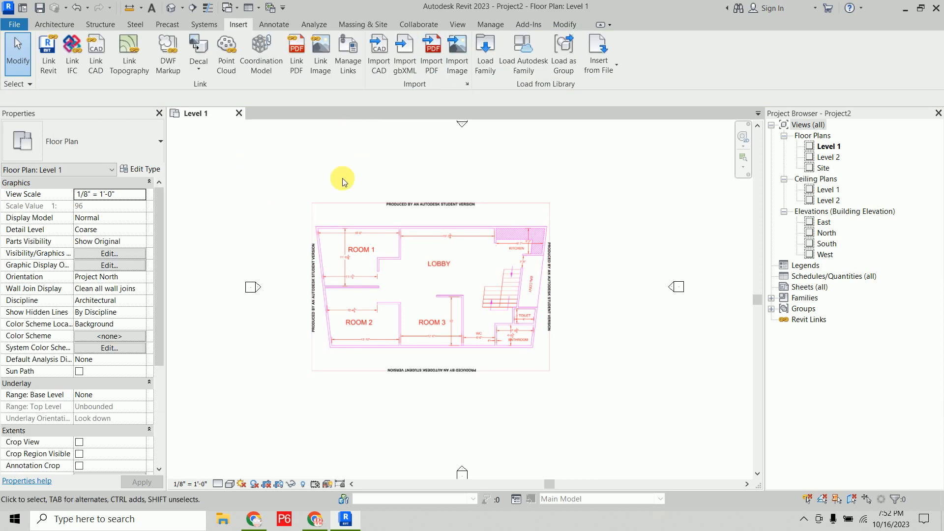
Step: Draw a Generic - 8" wall about 90' long over the PDF plan's upper exterior wall, from ROOM 1's outer corner to the kitchen corner
{"action": "scroll", "coordinate": [368, 231], "scroll_direction": "up", "scroll_amount": 5}
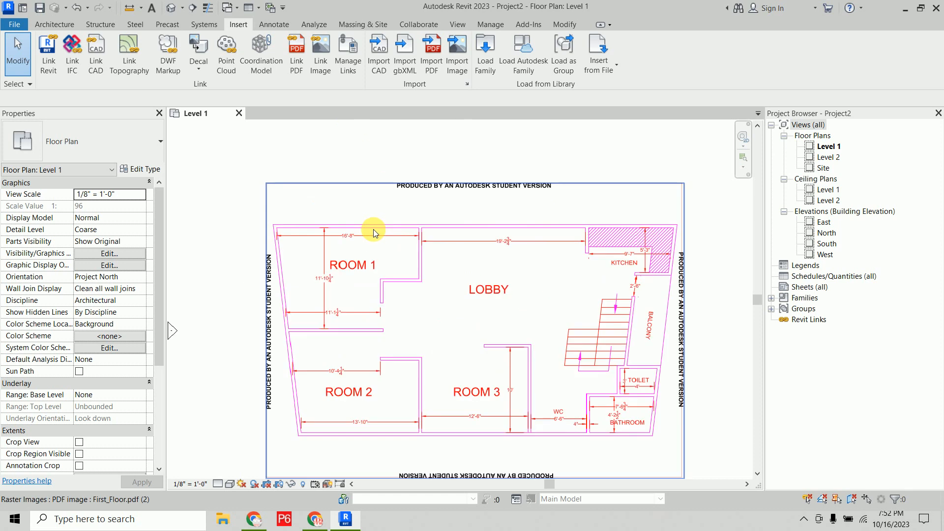
{"action": "left_click", "coordinate": [54, 24]}
{"action": "left_click", "coordinate": [47, 51]}
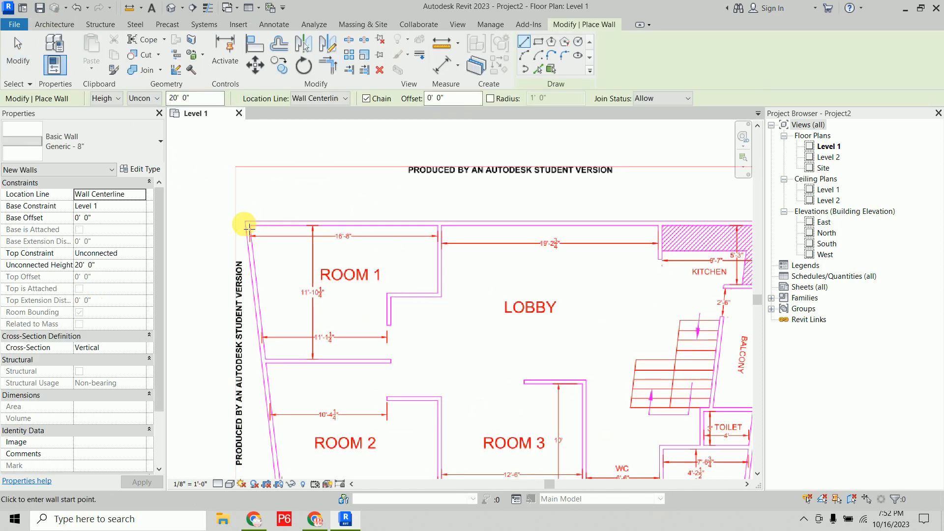
{"action": "left_click", "coordinate": [244, 221]}
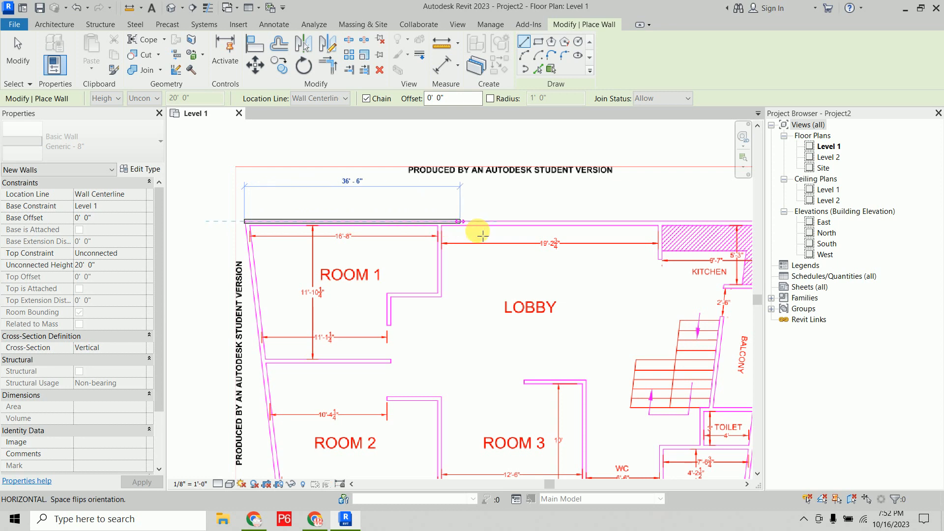
{"action": "scroll", "coordinate": [509, 230], "scroll_direction": "down", "scroll_amount": 3}
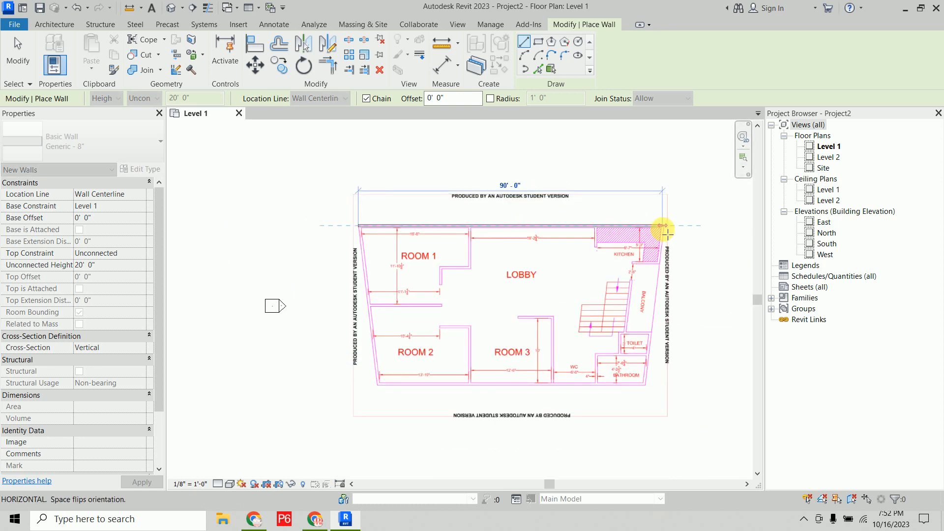
{"action": "left_click", "coordinate": [662, 226]}
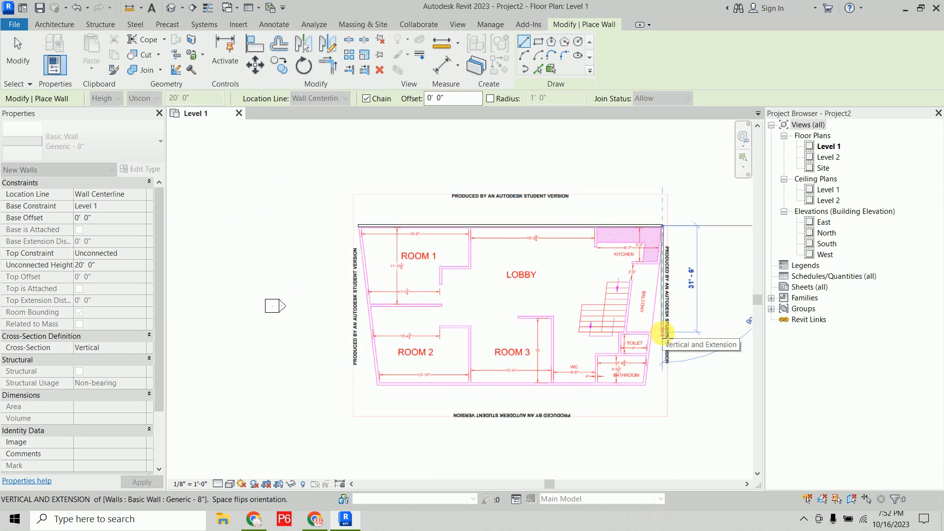
{"action": "key", "text": "Escape"}
{"action": "key", "text": "Escape"}
Step: Place an aligned dimension along the exterior wall above the lobby, using the Entire Walls pick option
{"action": "scroll", "coordinate": [477, 282], "scroll_direction": "up", "scroll_amount": 4}
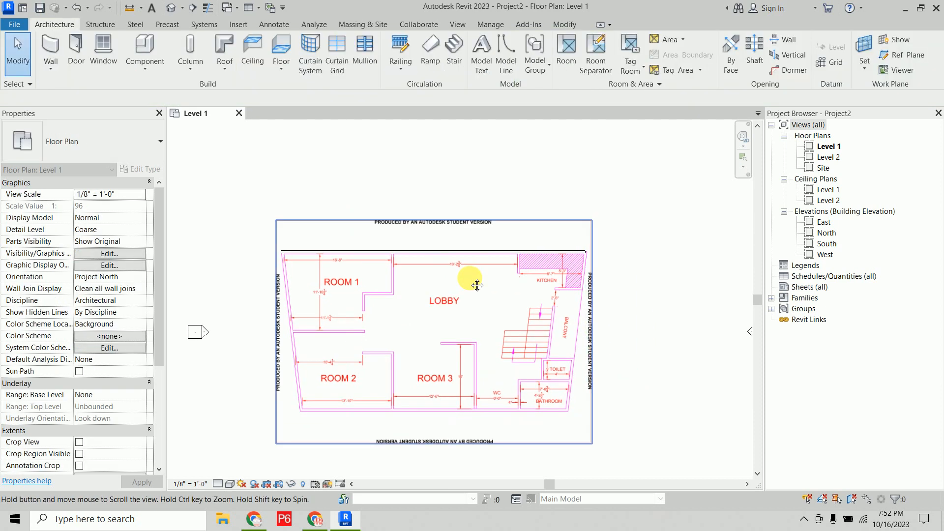
{"action": "key", "text": "d"}
{"action": "key", "text": "i"}
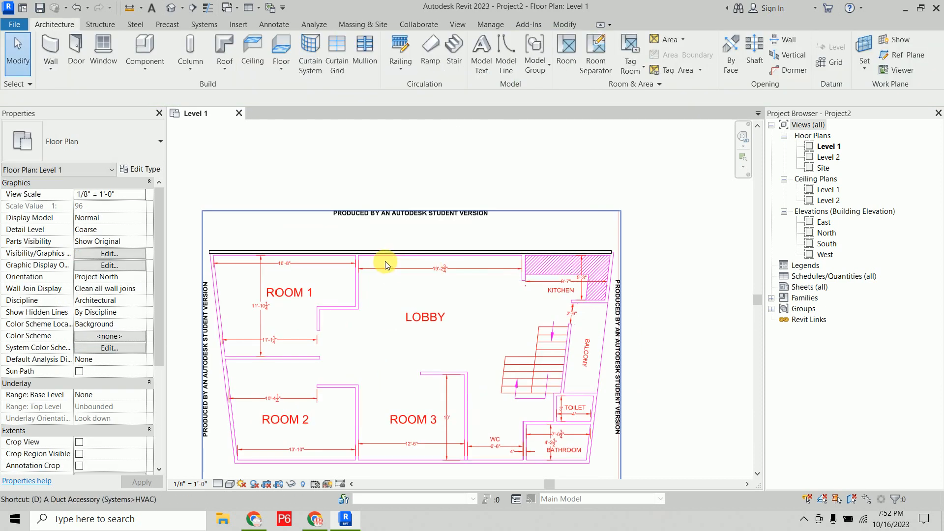
{"action": "left_click", "coordinate": [383, 246]}
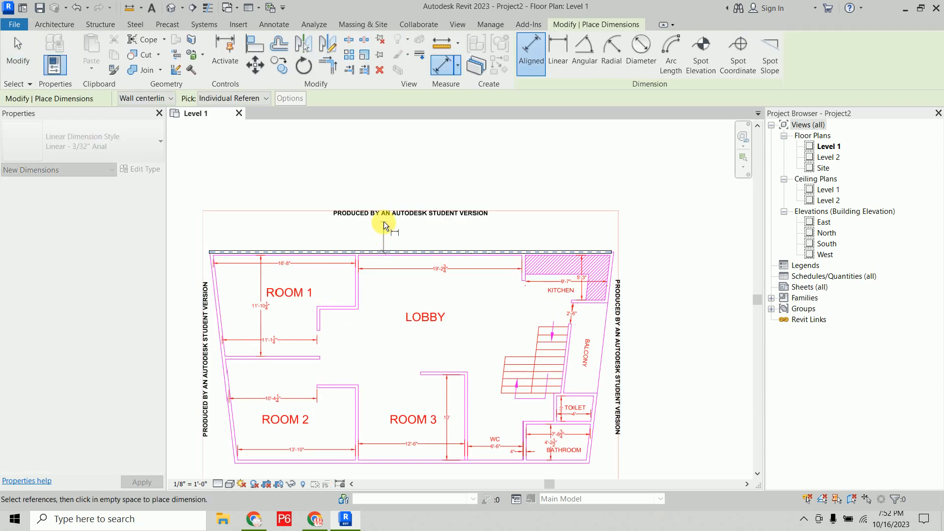
{"action": "key", "text": "Escape"}
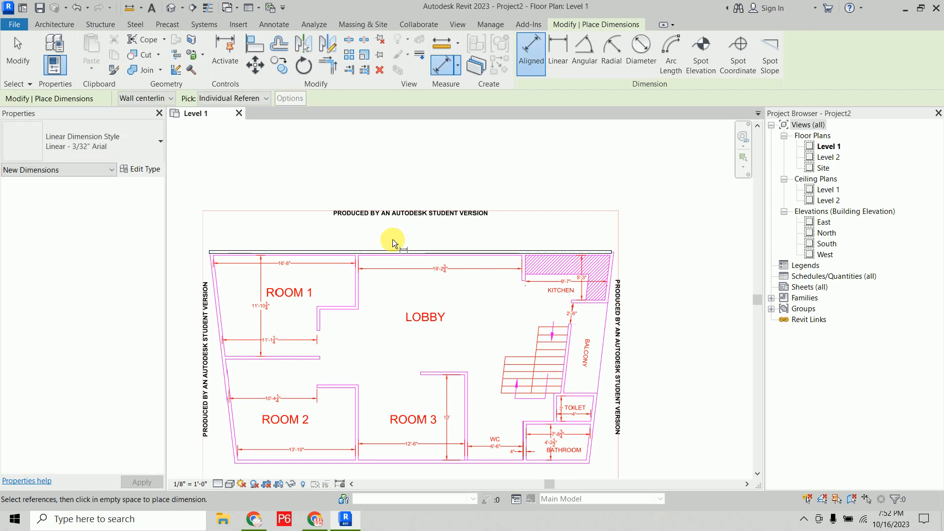
{"action": "left_click", "coordinate": [255, 100]}
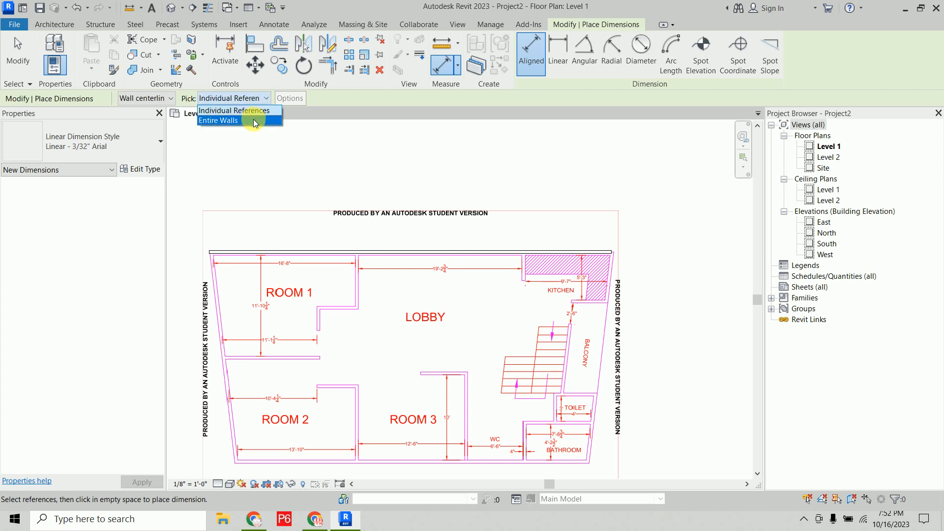
{"action": "left_click", "coordinate": [253, 120]}
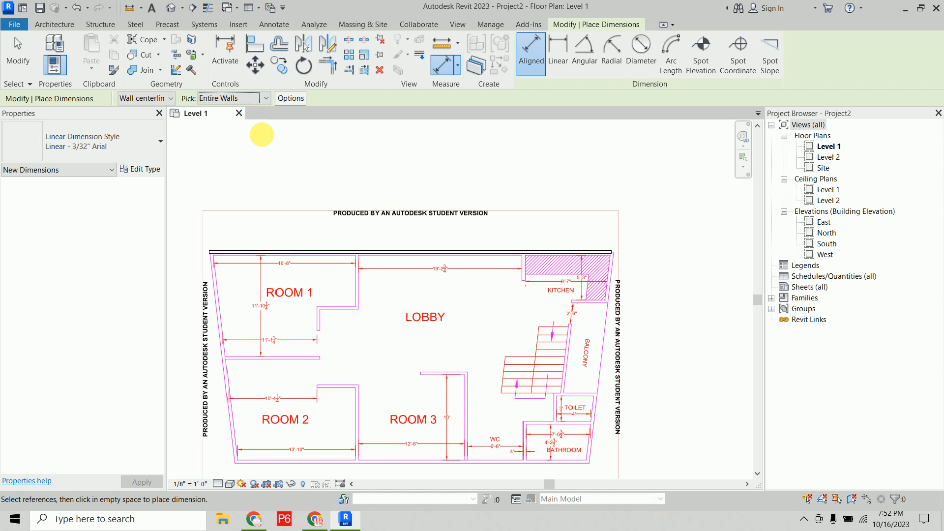
{"action": "left_click", "coordinate": [369, 249]}
{"action": "left_click", "coordinate": [371, 231]}
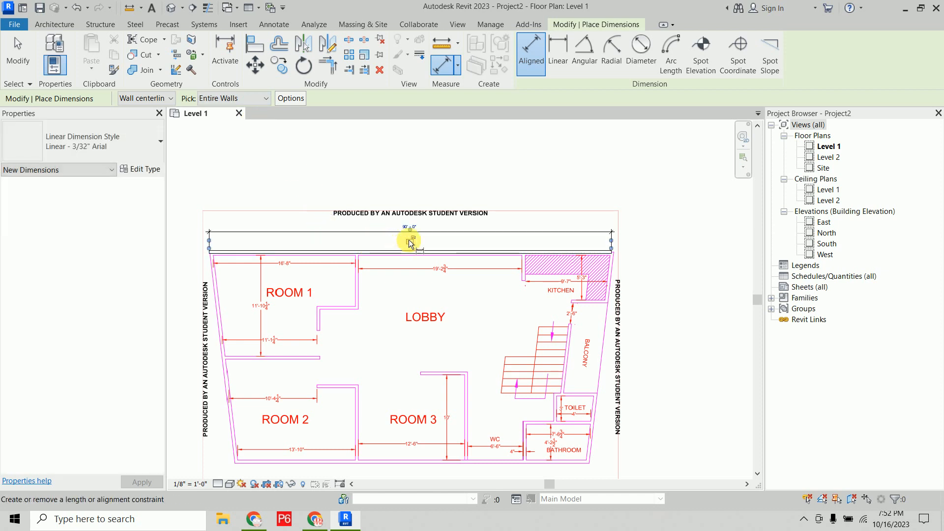
{"action": "scroll", "coordinate": [411, 243], "scroll_direction": "up", "scroll_amount": 3}
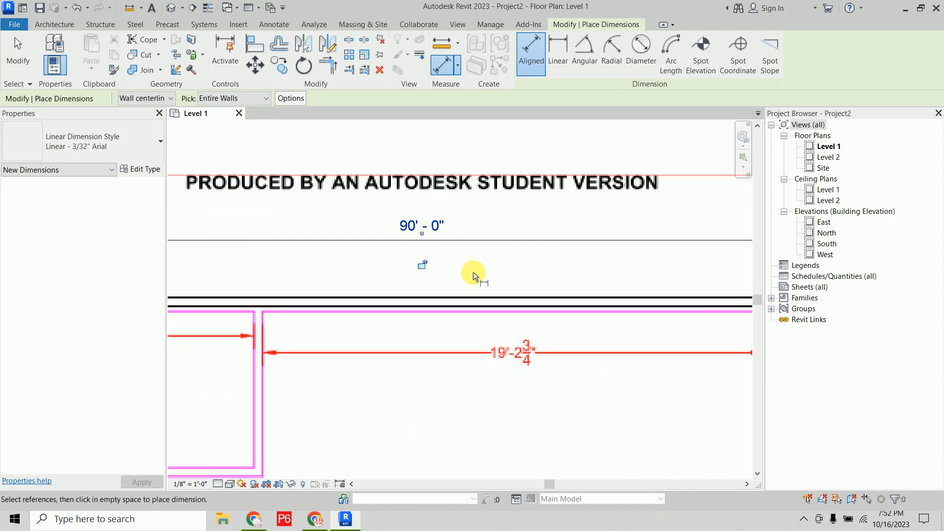
{"action": "scroll", "coordinate": [473, 272], "scroll_direction": "down", "scroll_amount": 4}
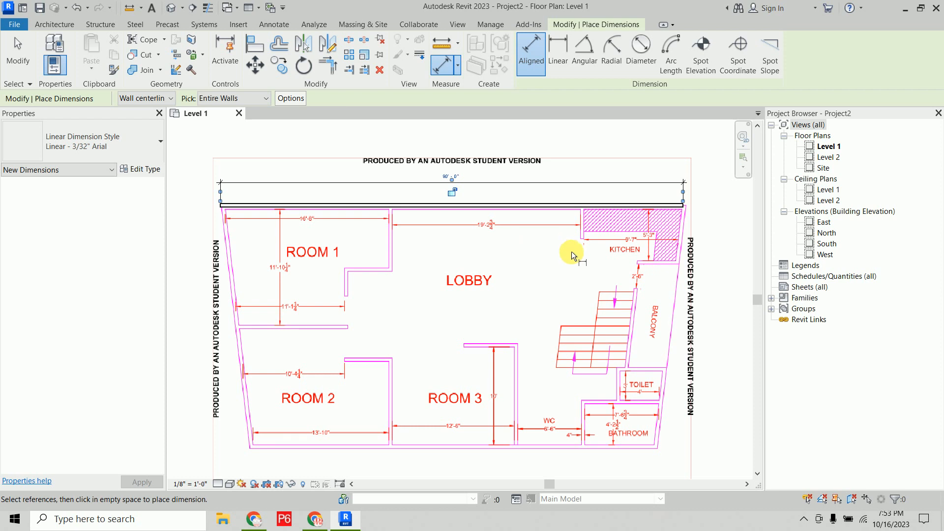
{"action": "key", "text": "Escape"}
{"action": "key", "text": "Escape"}
Step: Scale the First_Floor.pdf image down proportionally to about 92' 11" wide and check its fit at the wall's ends
{"action": "left_click", "coordinate": [668, 352]}
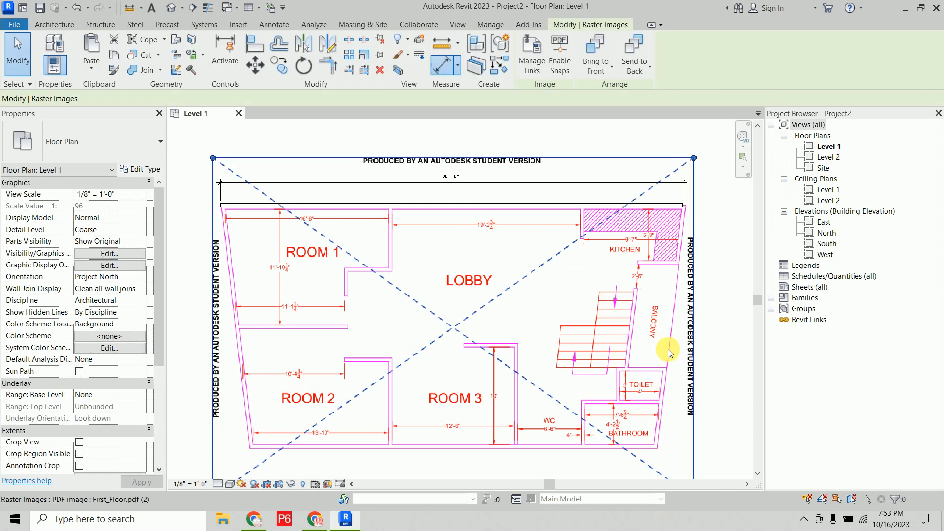
{"action": "middle_click_drag", "start_coordinate": [645, 324], "coordinate": [638, 284]}
{"action": "scroll", "coordinate": [689, 230], "scroll_direction": "down", "scroll_amount": 2}
{"action": "middle_click_drag", "start_coordinate": [691, 259], "coordinate": [679, 329]}
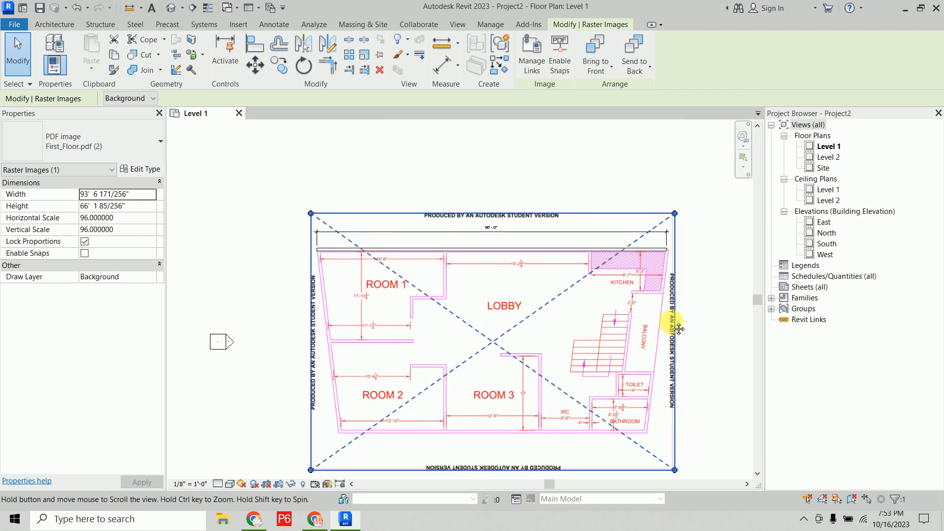
{"action": "mouse_move", "coordinate": [674, 213]}
{"action": "left_mouse_down"}
{"action": "mouse_move", "coordinate": [642, 240]}
{"action": "mouse_move", "coordinate": [677, 219]}
{"action": "left_mouse_up"}
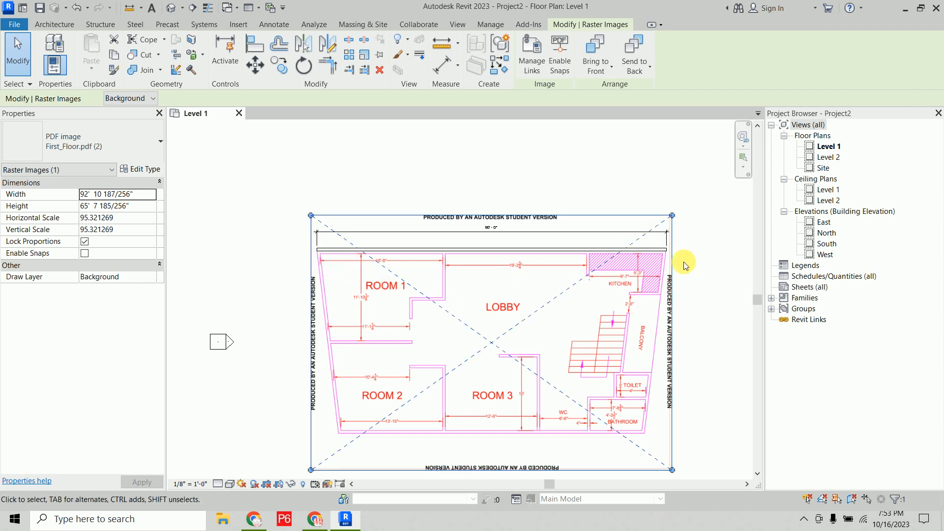
{"action": "scroll", "coordinate": [681, 263], "scroll_direction": "up", "scroll_amount": 8}
{"action": "scroll", "coordinate": [655, 242], "scroll_direction": "down", "scroll_amount": 4}
{"action": "scroll", "coordinate": [435, 301], "scroll_direction": "up", "scroll_amount": 1}
{"action": "middle_click_drag", "start_coordinate": [428, 303], "coordinate": [777, 288]}
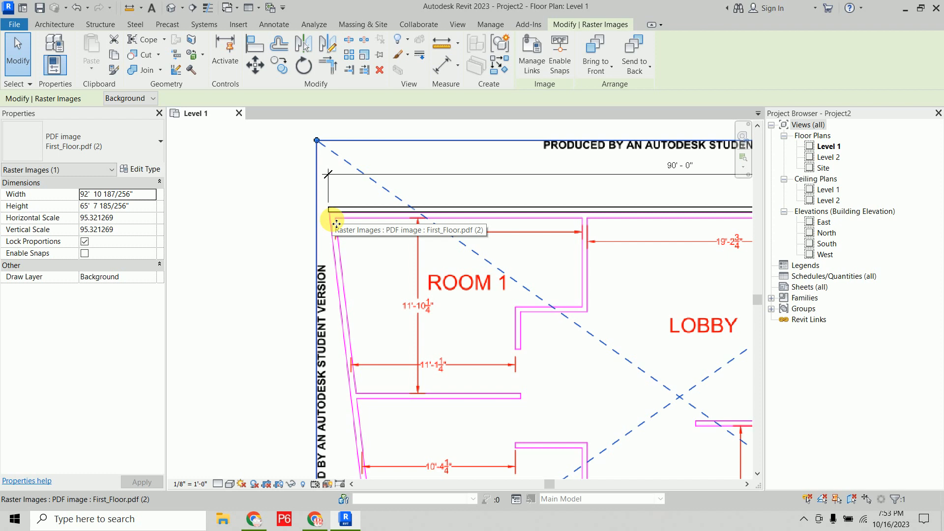
{"action": "scroll", "coordinate": [379, 257], "scroll_direction": "down", "scroll_amount": 2}
{"action": "scroll", "coordinate": [352, 267], "scroll_direction": "down", "scroll_amount": 1}
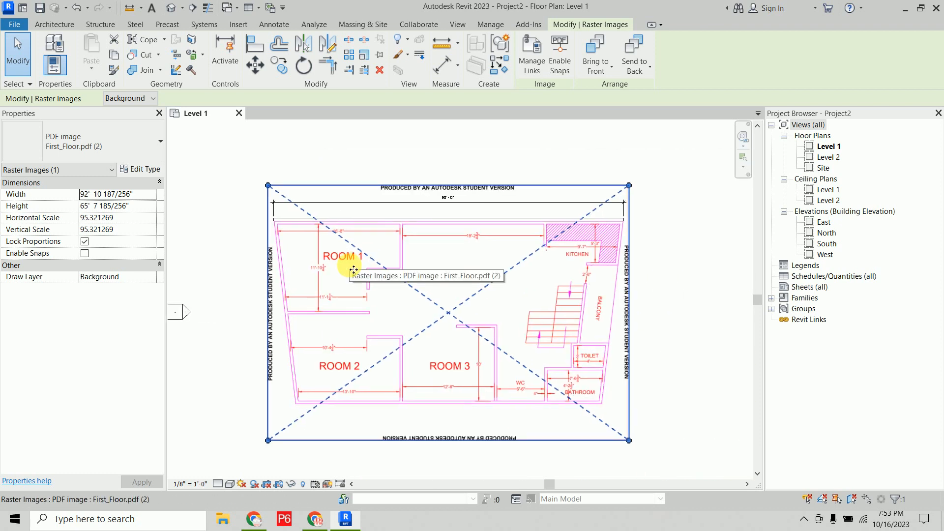
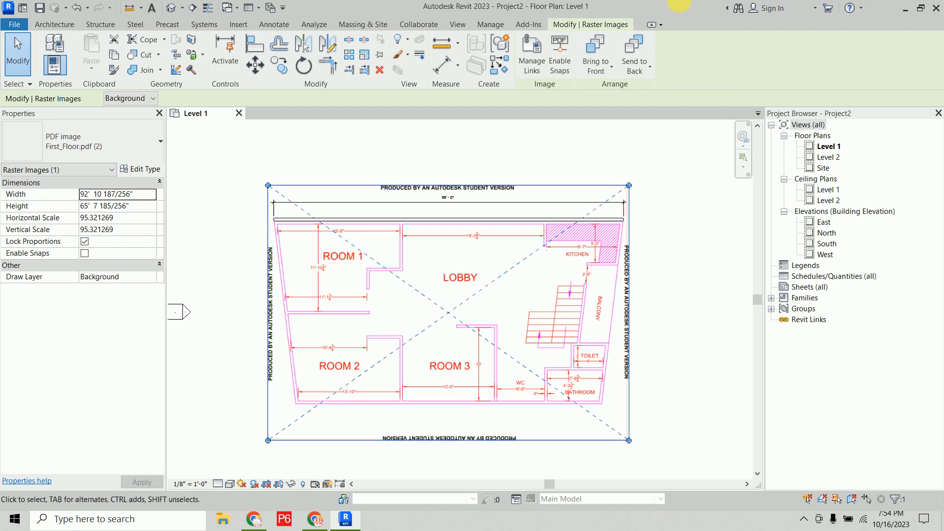
Step: Delete the First_Floor.pdf image and the exterior wall from the Level 1 plan
{"action": "left_click", "coordinate": [665, 211]}
{"action": "left_click", "coordinate": [580, 264]}
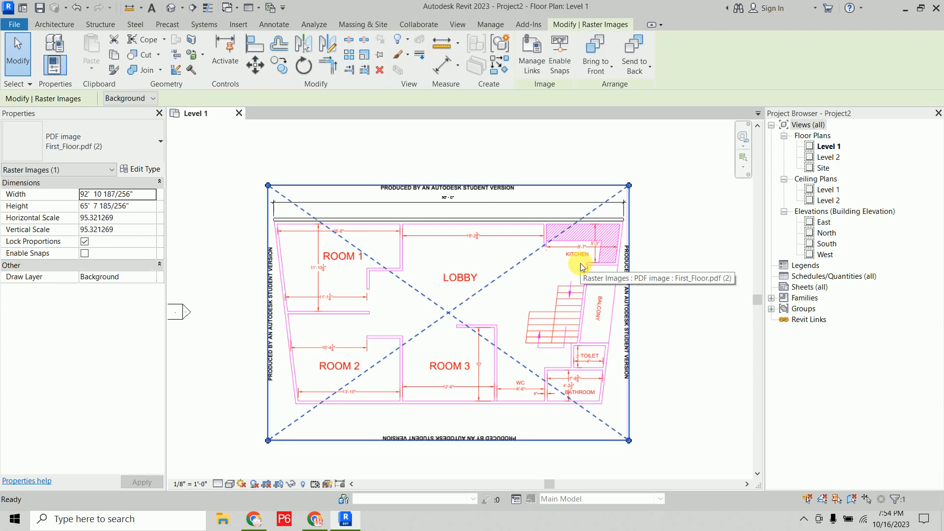
{"action": "key", "text": "Delete"}
{"action": "left_click", "coordinate": [573, 219]}
{"action": "key", "text": "Delete"}
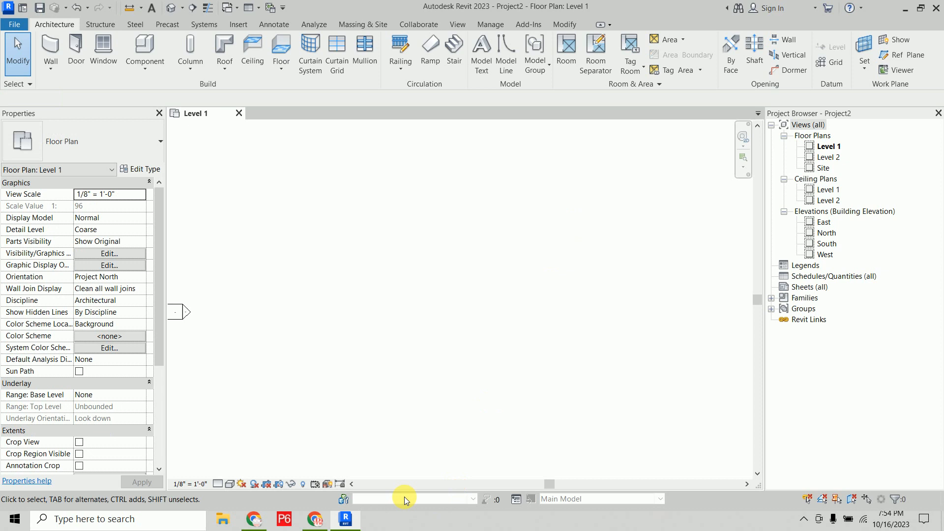
{"action": "left_click", "coordinate": [315, 518]}
{"action": "left_click", "coordinate": [261, 520]}
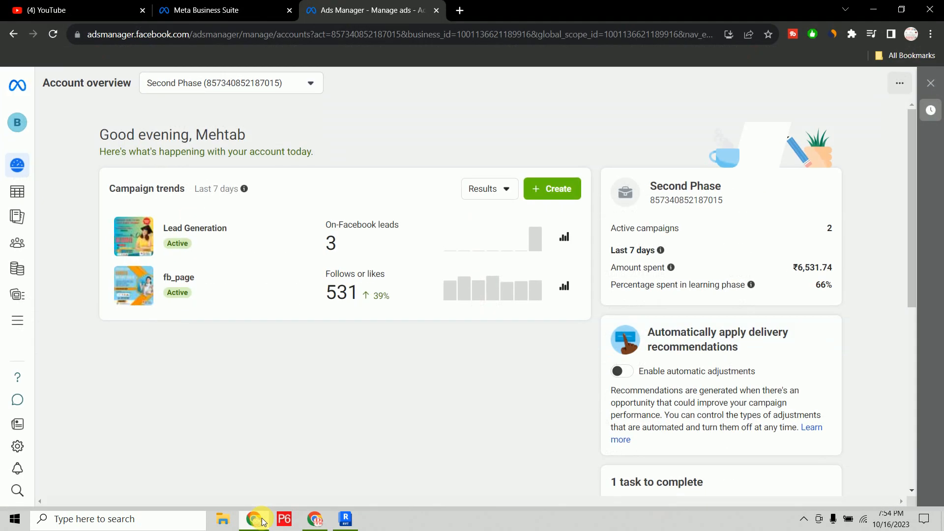
{"action": "left_click", "coordinate": [866, 16]}
{"action": "left_click", "coordinate": [867, 8]}
{"action": "right_click", "coordinate": [604, 142]}
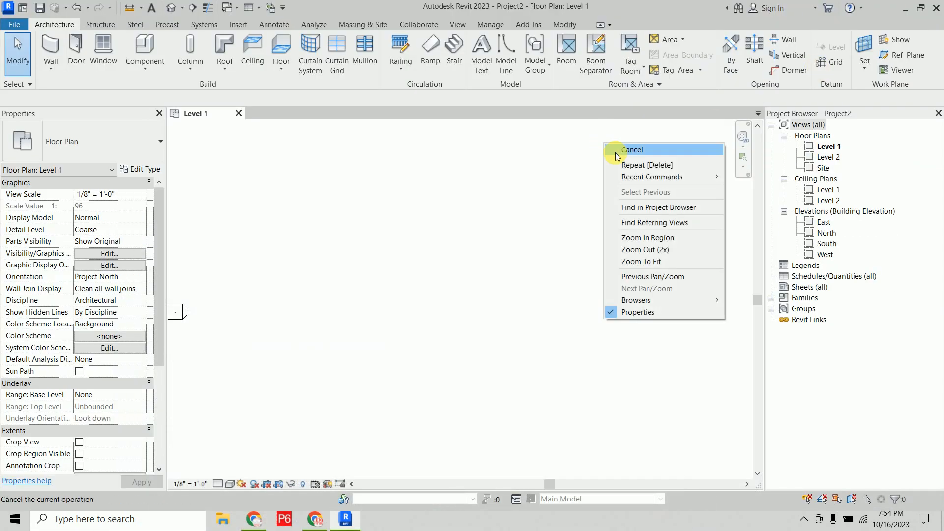
{"action": "left_click", "coordinate": [615, 151]}
{"action": "scroll", "coordinate": [620, 214], "scroll_direction": "down", "scroll_amount": 3}
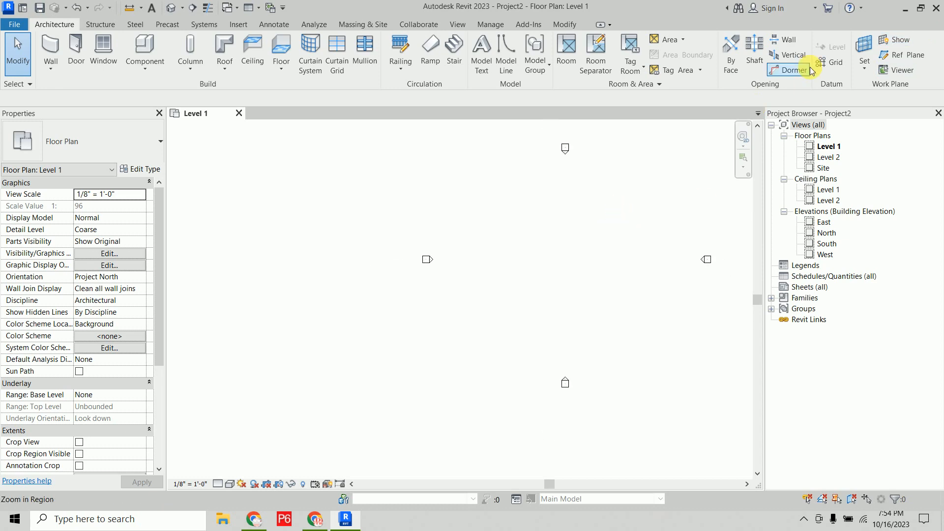
Step: Preview the 112.jpg picture from the desktop, close it and return to Revit
{"action": "left_click", "coordinate": [906, 8]}
{"action": "double_click", "coordinate": [257, 205]}
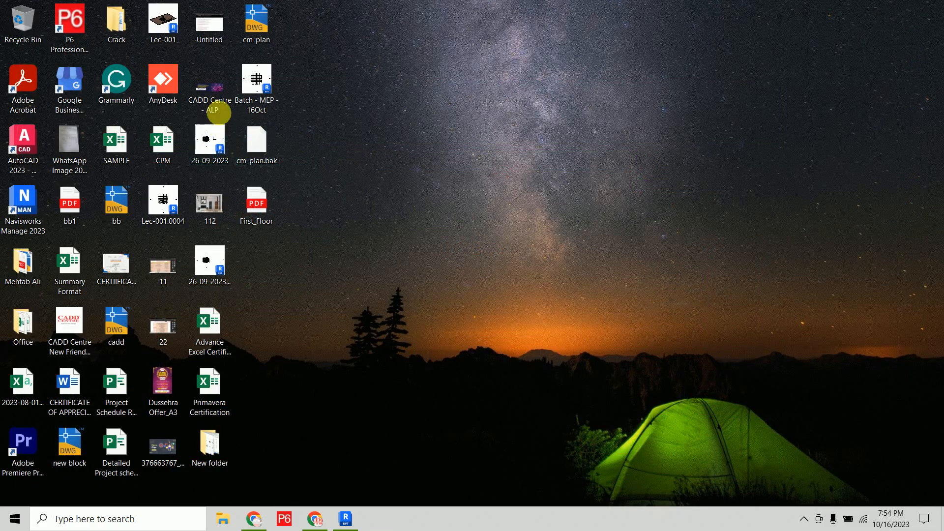
{"action": "double_click", "coordinate": [203, 206]}
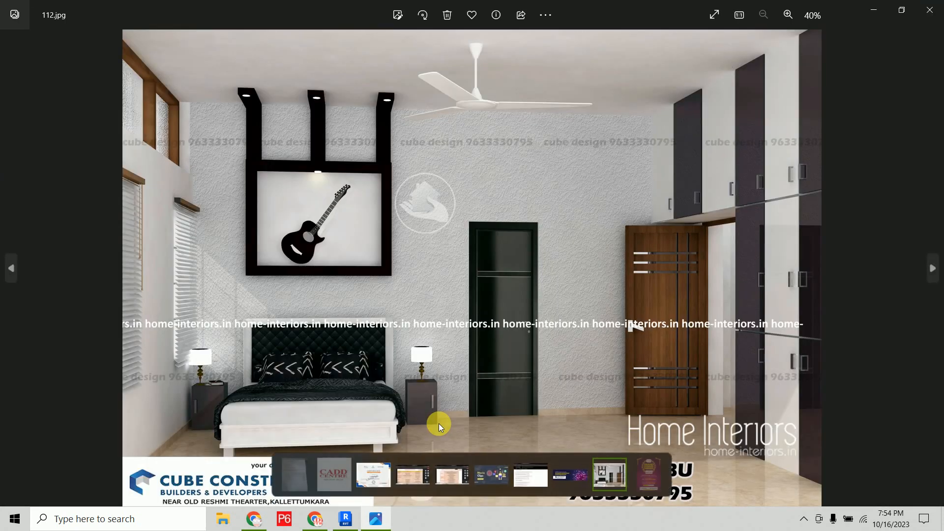
{"action": "left_click", "coordinate": [934, 10]}
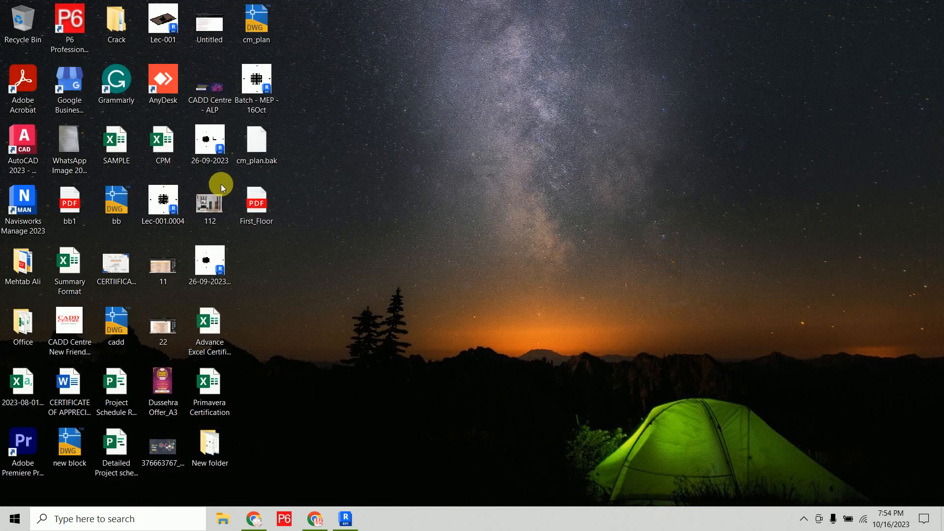
{"action": "left_click", "coordinate": [345, 519]}
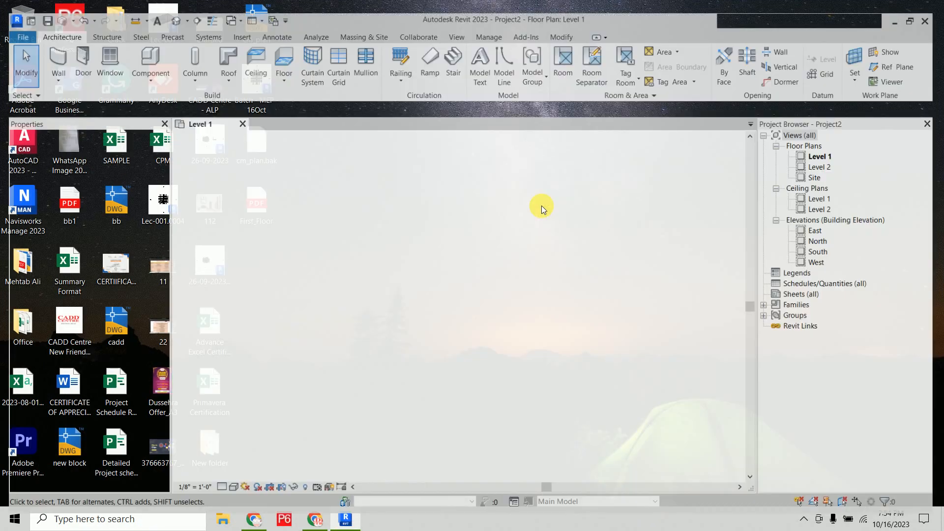
Step: Import the 112.jpg image from the Desktop, showing the files as large icons, and place it in the Level 1 plan
{"action": "left_click", "coordinate": [235, 26]}
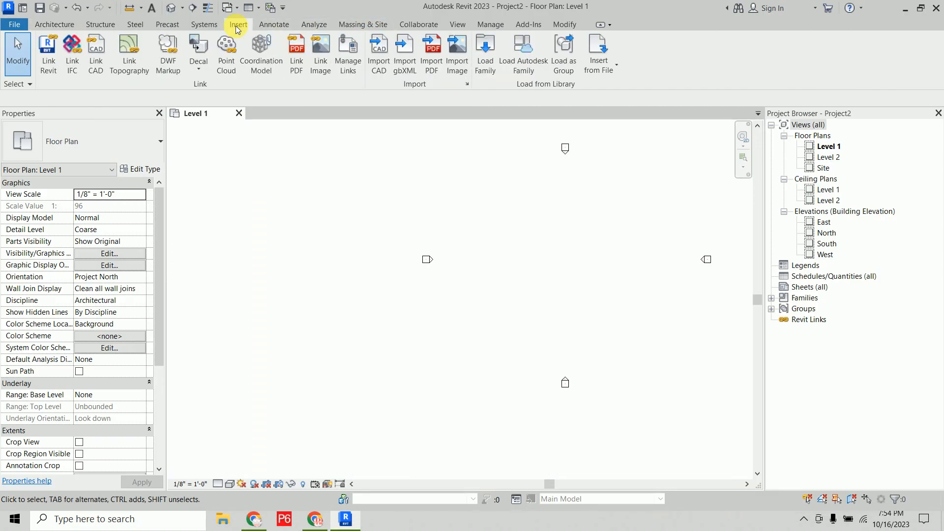
{"action": "left_click", "coordinate": [456, 62]}
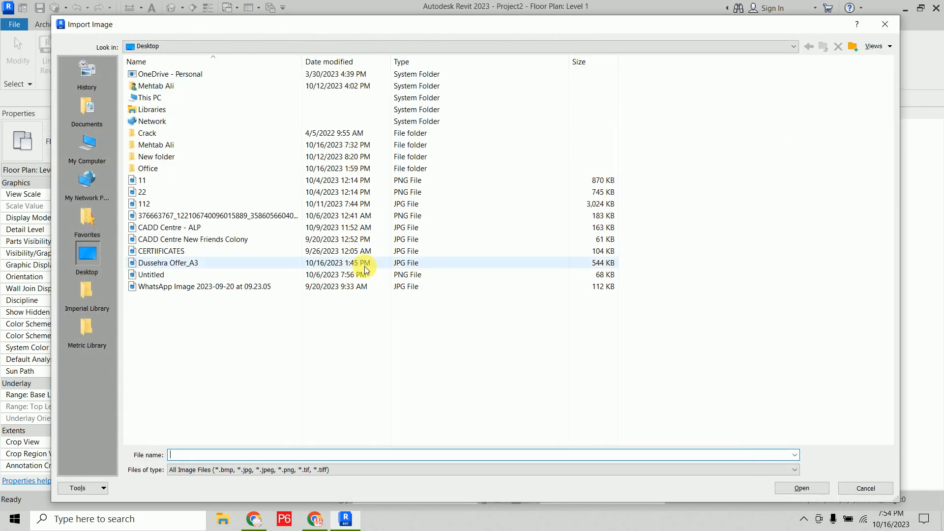
{"action": "right_click", "coordinate": [284, 320]}
{"action": "mouse_move", "coordinate": [338, 328]}
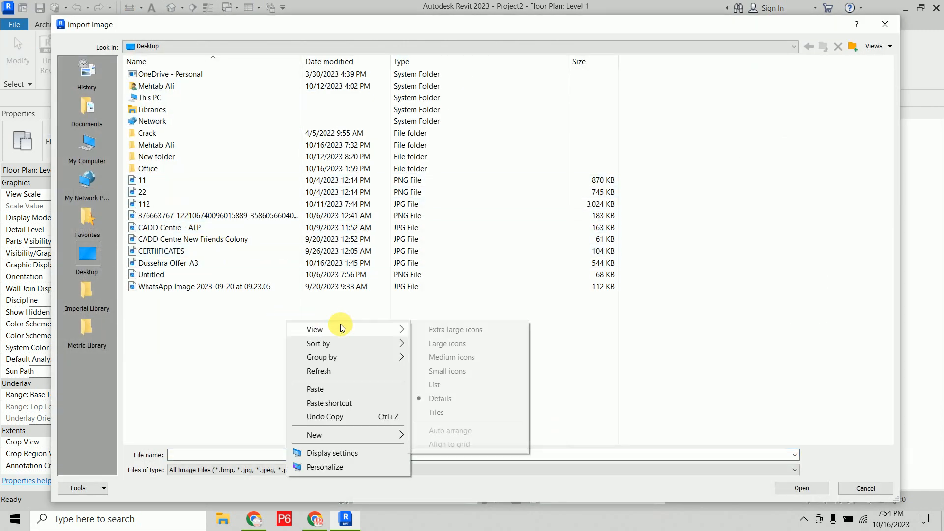
{"action": "left_click", "coordinate": [449, 344]}
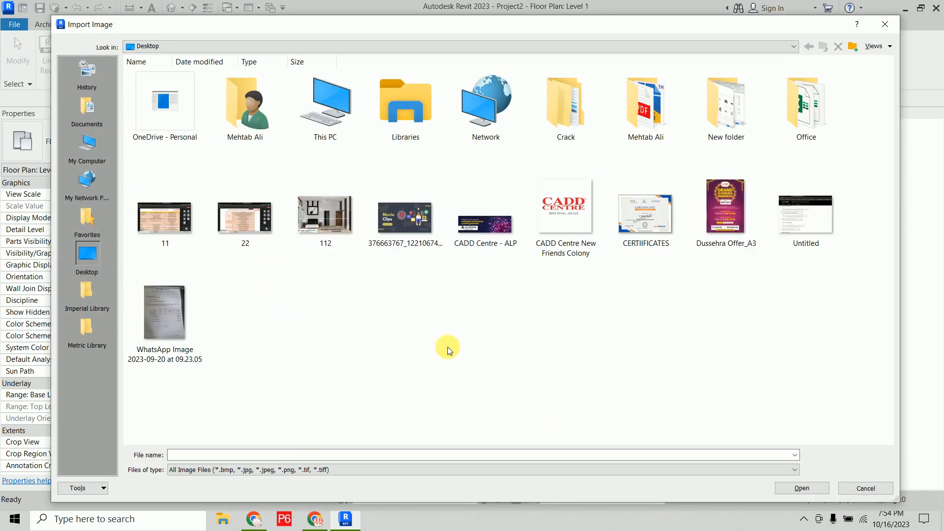
{"action": "left_click", "coordinate": [315, 216]}
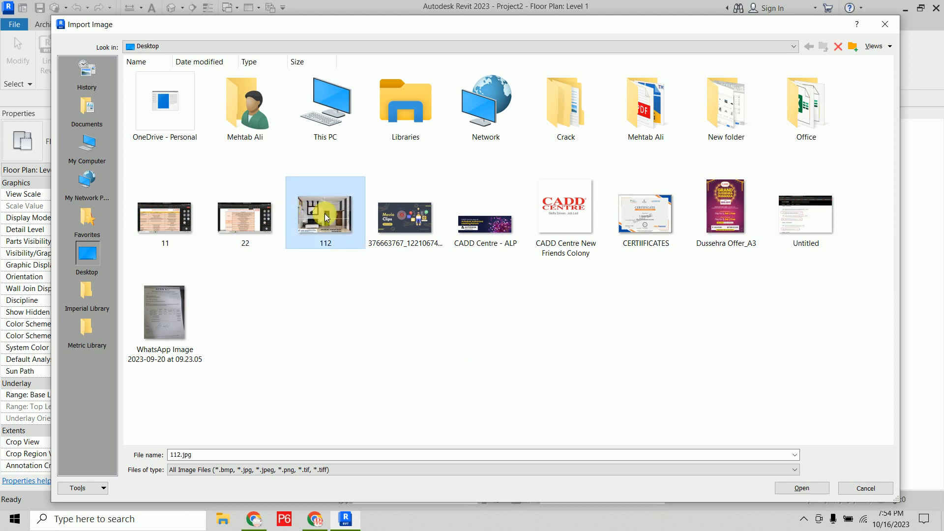
{"action": "left_click", "coordinate": [801, 488]}
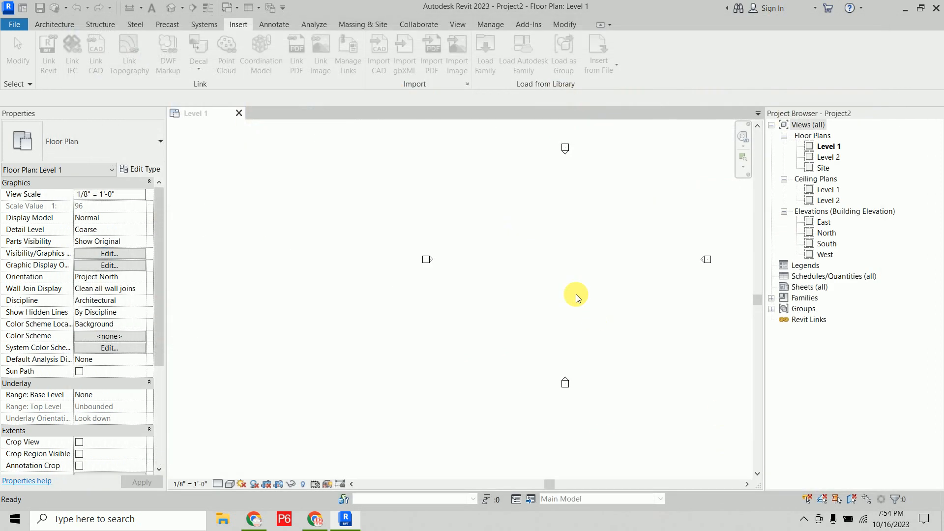
{"action": "left_click", "coordinate": [534, 295]}
Step: Scale the 112.jpg image down proportionally to about 120' 10" wide and move it between the four elevation markers
{"action": "scroll", "coordinate": [533, 293], "scroll_direction": "down", "scroll_amount": 4}
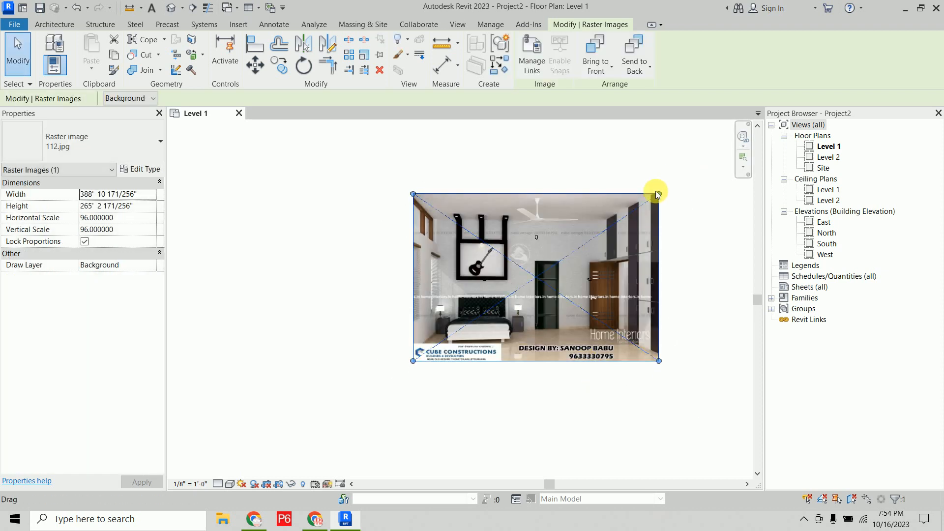
{"action": "left_click_drag", "start_coordinate": [659, 195], "coordinate": [544, 271]}
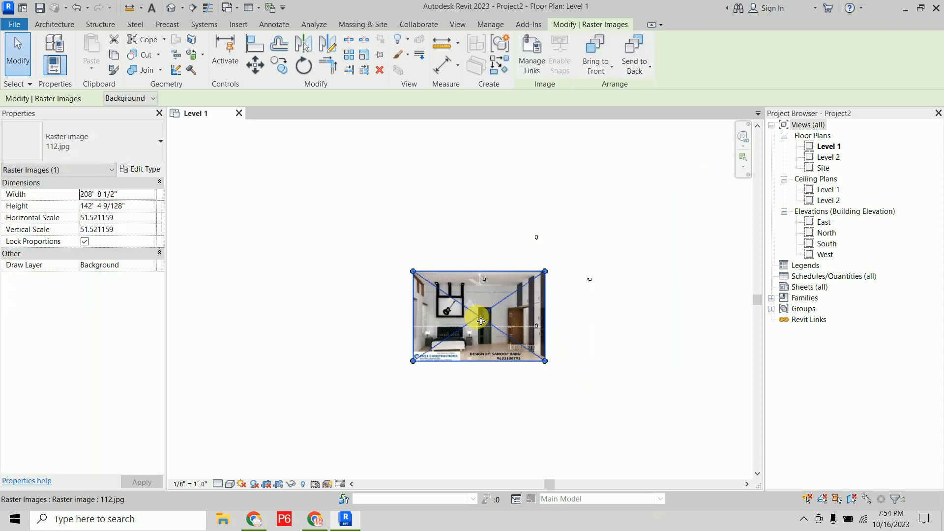
{"action": "left_click_drag", "start_coordinate": [492, 320], "coordinate": [545, 291]}
{"action": "scroll", "coordinate": [546, 285], "scroll_direction": "up", "scroll_amount": 4}
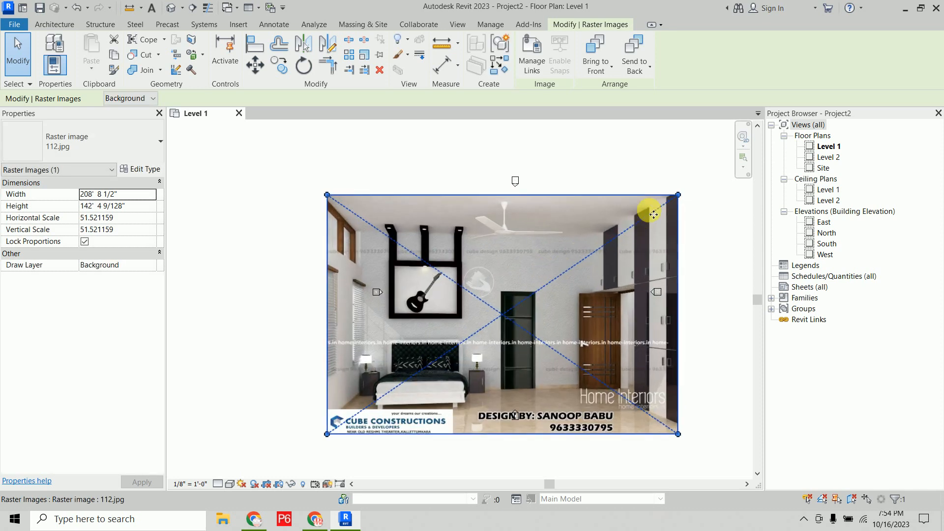
{"action": "left_click_drag", "start_coordinate": [679, 195], "coordinate": [530, 297]}
{"action": "left_click_drag", "start_coordinate": [466, 350], "coordinate": [541, 313]}
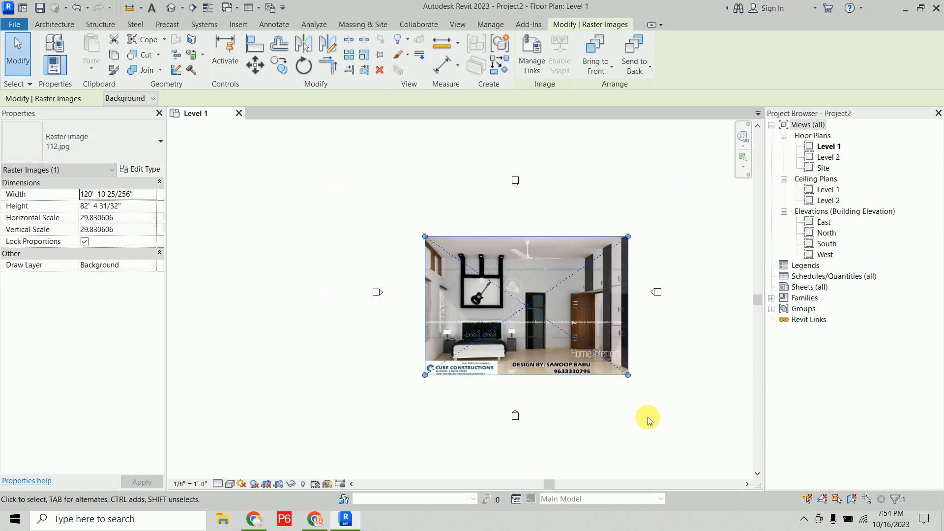
{"action": "left_click", "coordinate": [606, 414]}
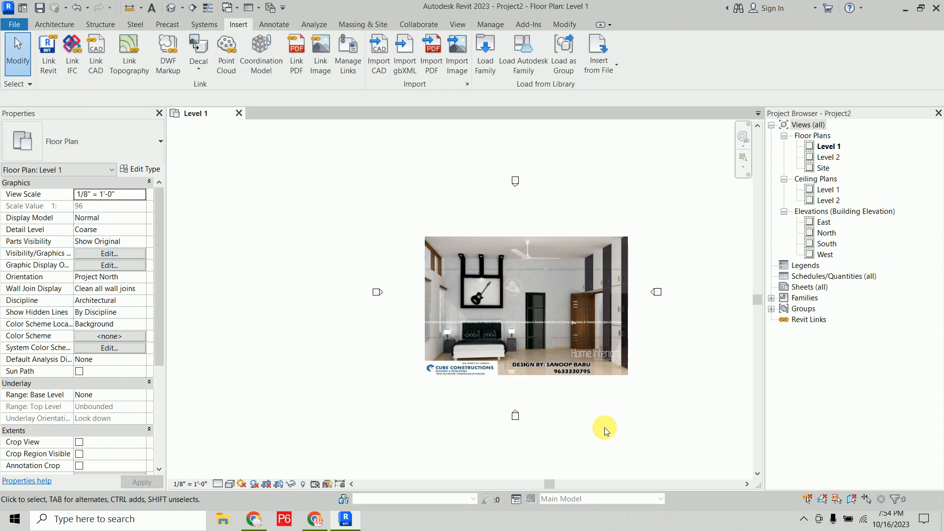
Step: Delete the 112.jpg image from the Level 1 plan, look at the desktop and return to Revit
{"action": "left_click", "coordinate": [575, 365]}
{"action": "key", "text": "Delete"}
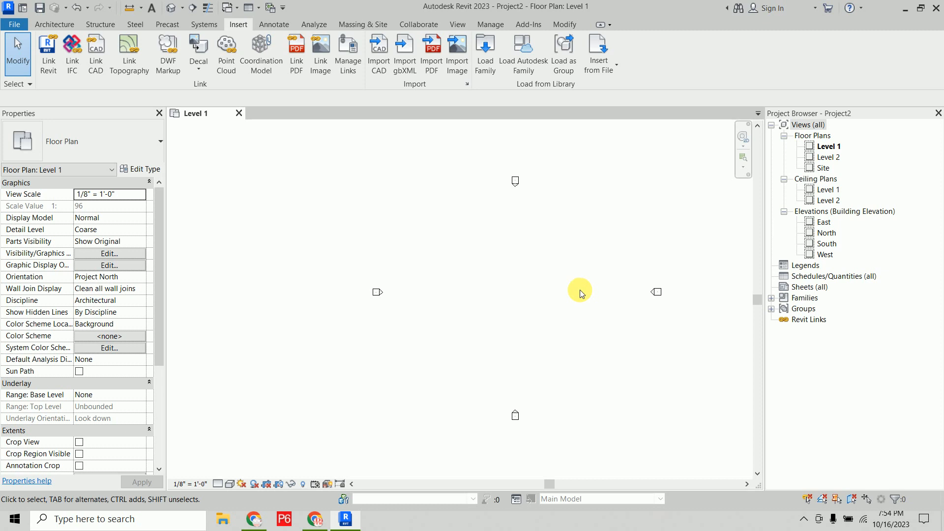
{"action": "left_click", "coordinate": [348, 522]}
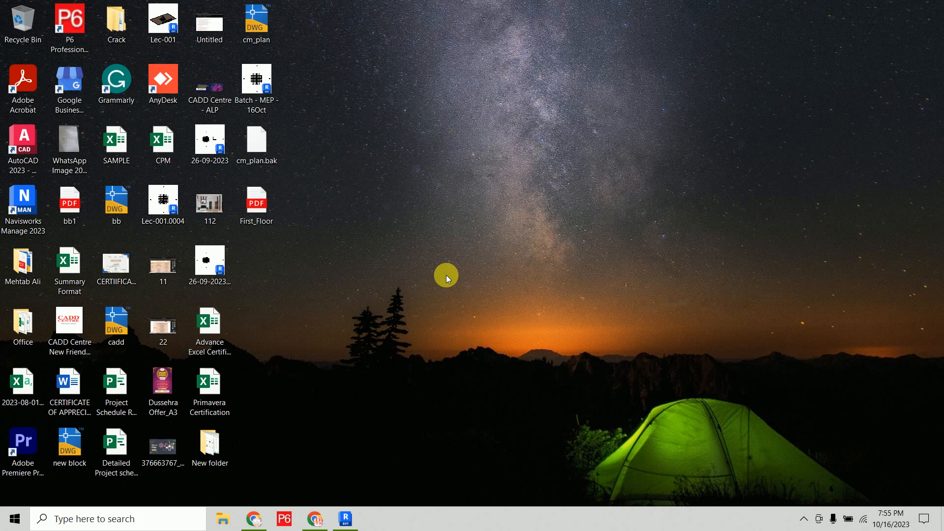
{"action": "left_click", "coordinate": [346, 519]}
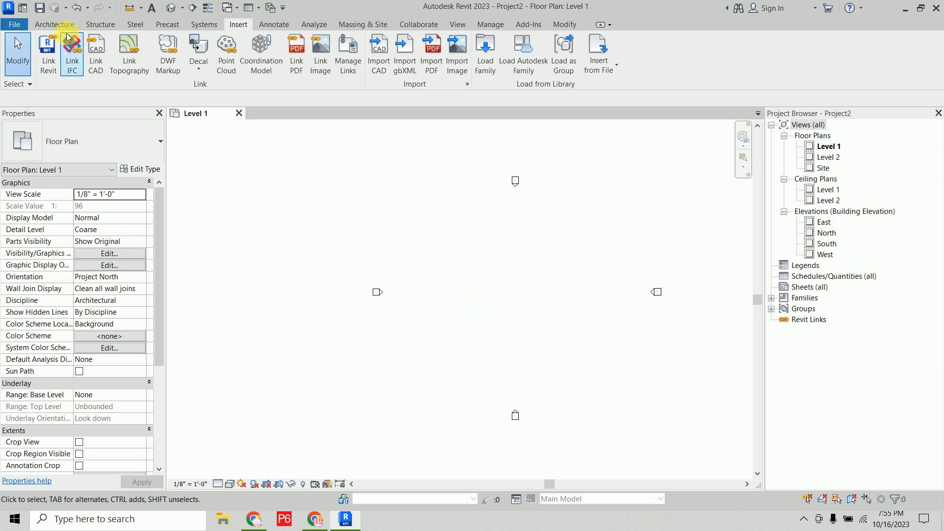
Step: Draw a rectangle of Generic - 8" walls about 308' by 104' in the Level 1 plan
{"action": "left_click", "coordinate": [55, 24]}
{"action": "left_click", "coordinate": [51, 43]}
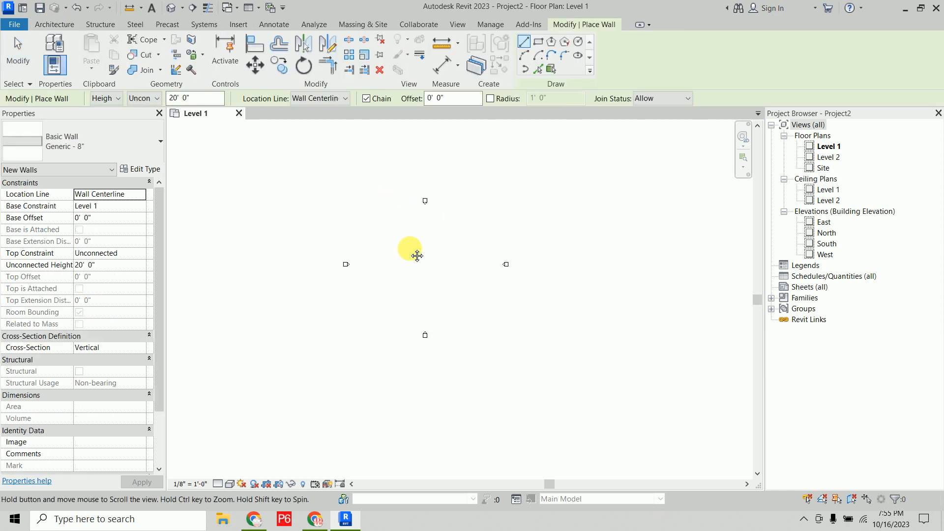
{"action": "scroll", "coordinate": [413, 253], "scroll_direction": "down", "scroll_amount": 3}
{"action": "left_click", "coordinate": [539, 48]}
{"action": "left_click", "coordinate": [313, 229]}
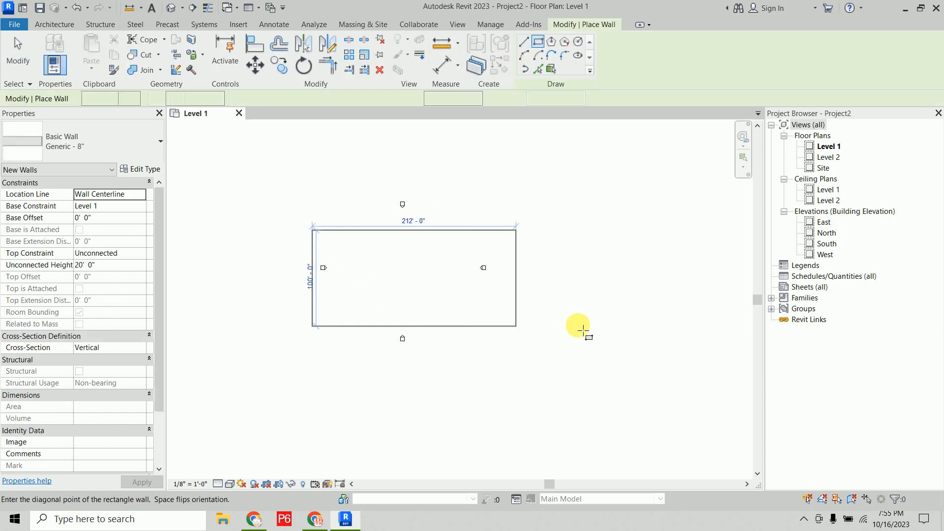
{"action": "left_click", "coordinate": [608, 330]}
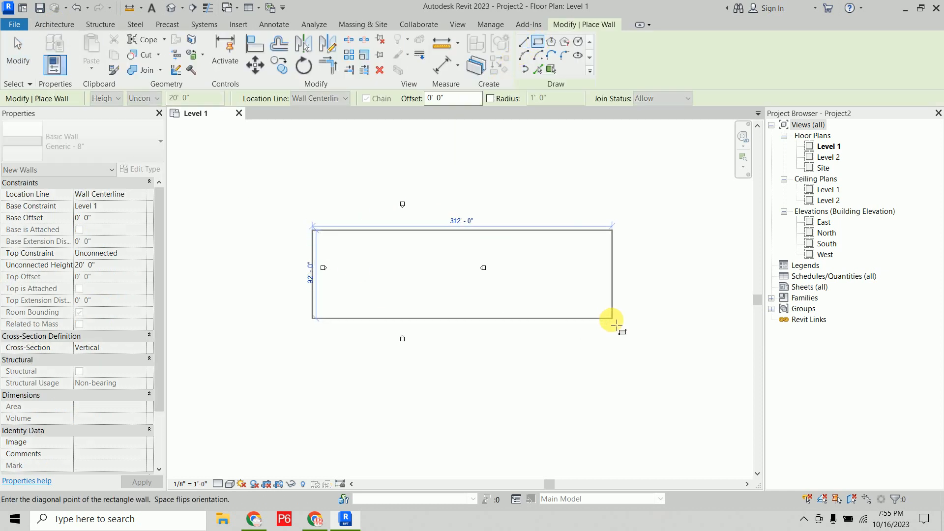
Step: Draw a straight partition wall across the rectangle, parallel to its short sides and about 200' from the west wall
{"action": "left_click", "coordinate": [524, 41]}
{"action": "left_click", "coordinate": [504, 230]}
{"action": "left_click", "coordinate": [506, 328]}
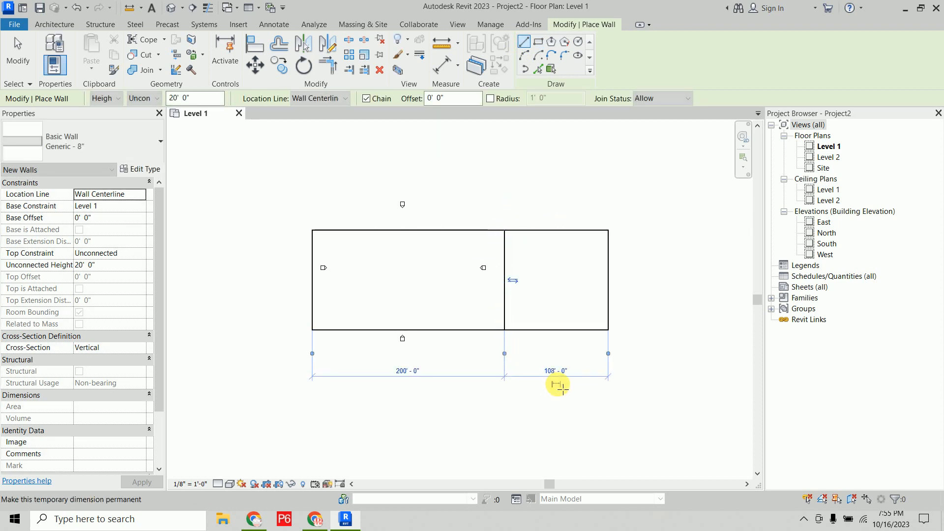
{"action": "key", "text": "Escape"}
{"action": "key", "text": "Escape"}
Step: Open the East elevation to view the walls and return to the Level 1 plan
{"action": "scroll", "coordinate": [562, 276], "scroll_direction": "up", "scroll_amount": 2}
{"action": "scroll", "coordinate": [562, 276], "scroll_direction": "up", "scroll_amount": 2}
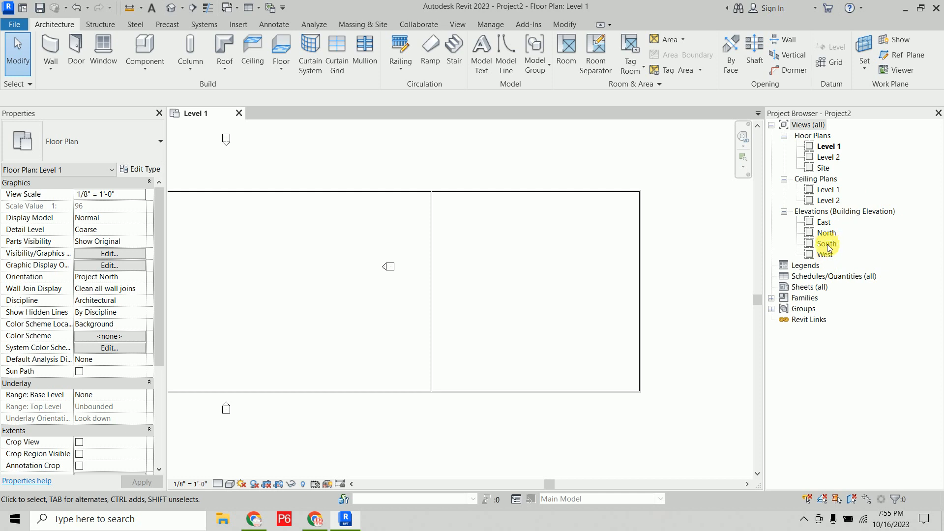
{"action": "double_click", "coordinate": [824, 223]}
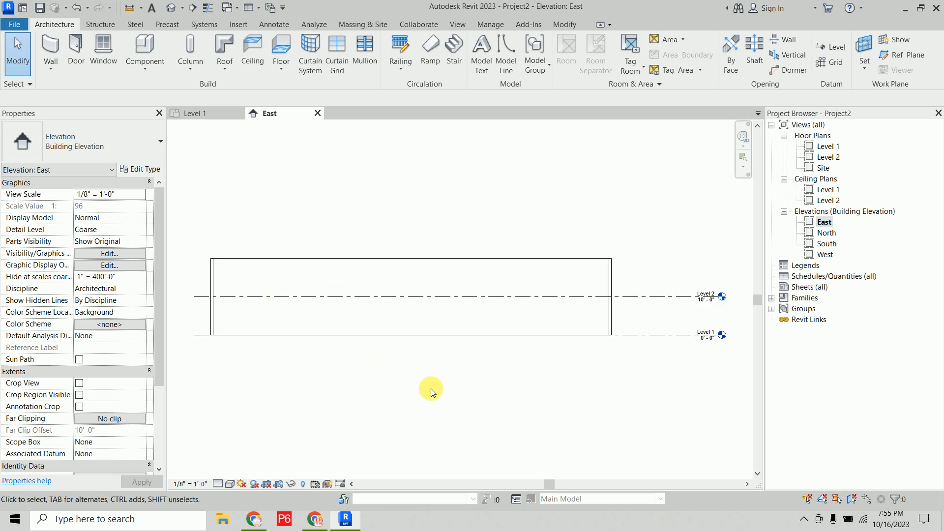
{"action": "left_click", "coordinate": [203, 113]}
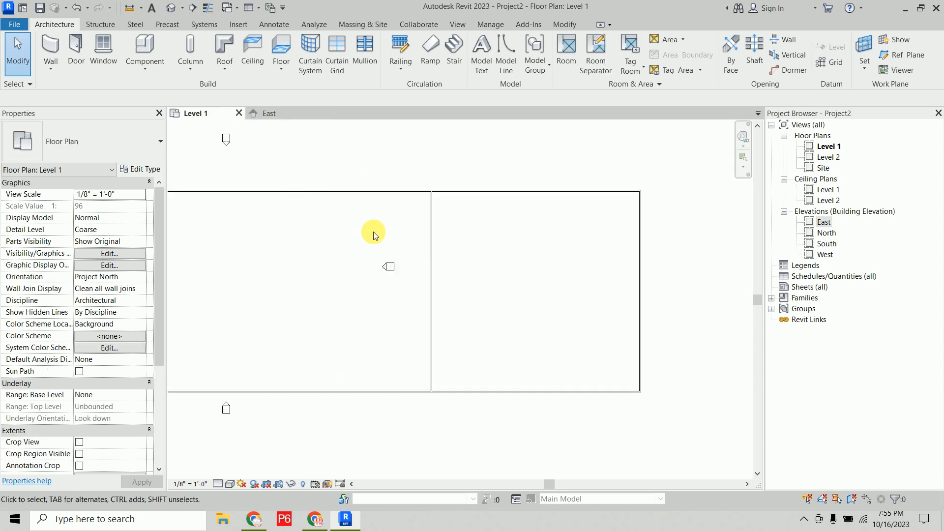
Step: Place three Single-Flush 36" x 84" doors along the partition wall in Level 1
{"action": "left_click", "coordinate": [76, 49]}
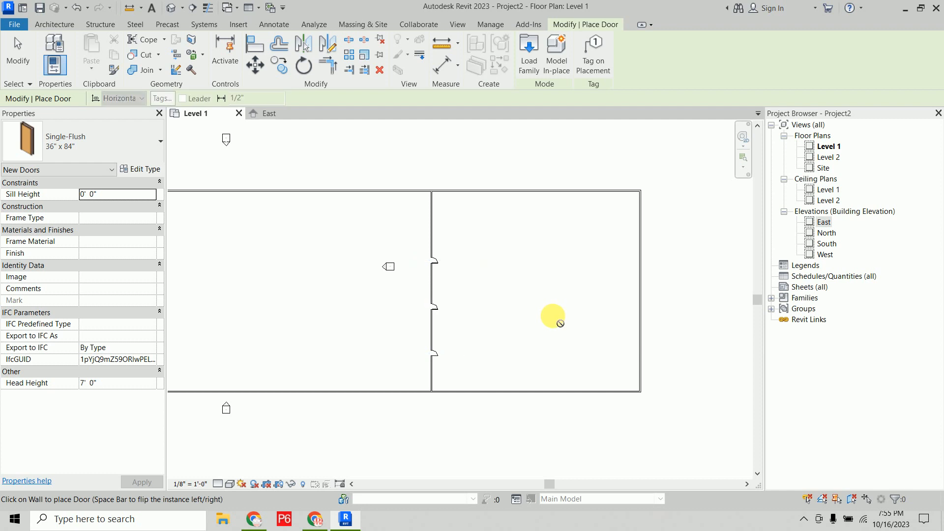
{"action": "key", "text": "Escape"}
{"action": "key", "text": "Escape"}
Step: Check the East and West elevations for the doors and return to the Level 1 plan
{"action": "left_click", "coordinate": [288, 123]}
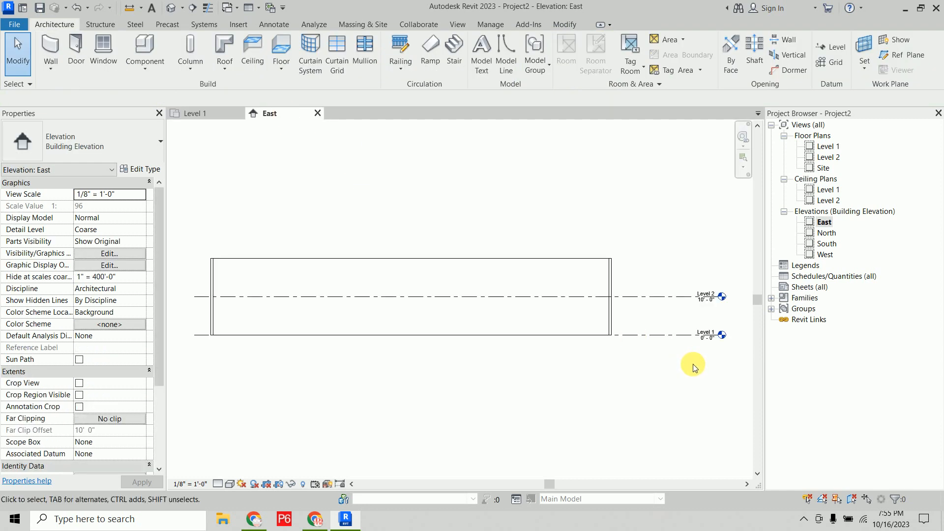
{"action": "double_click", "coordinate": [824, 254]}
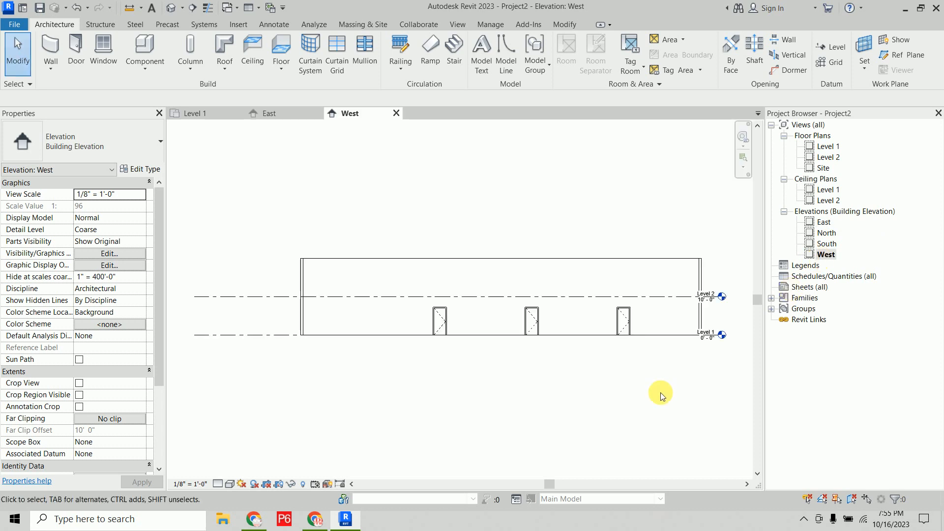
{"action": "left_click", "coordinate": [282, 113]}
{"action": "left_click", "coordinate": [222, 117]}
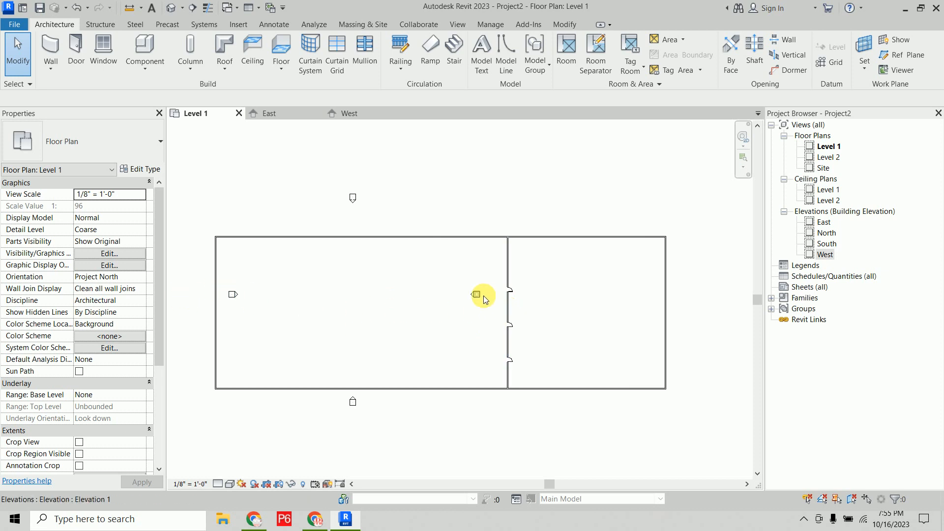
Step: Move the East elevation marker from inside the building to beyond the east exterior wall
{"action": "left_click_drag", "start_coordinate": [435, 275], "coordinate": [500, 322]}
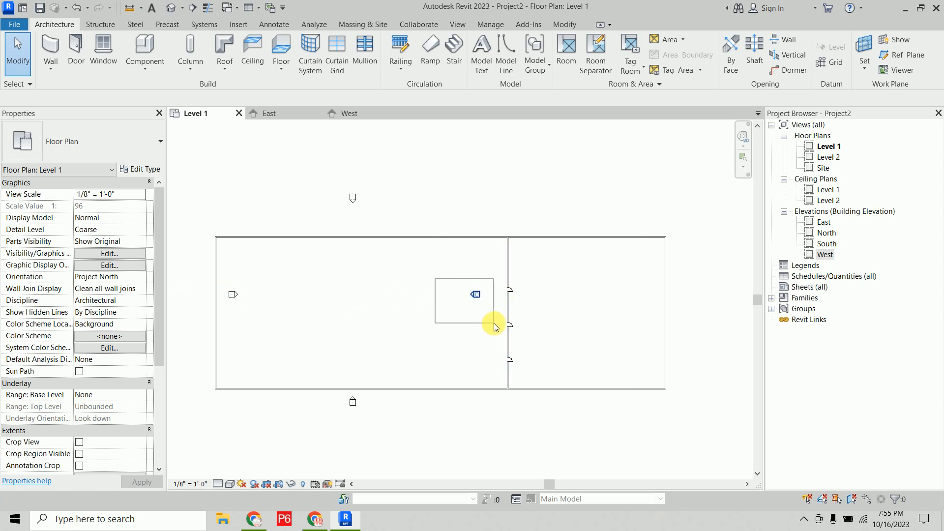
{"action": "scroll", "coordinate": [467, 337], "scroll_direction": "down", "scroll_amount": 2}
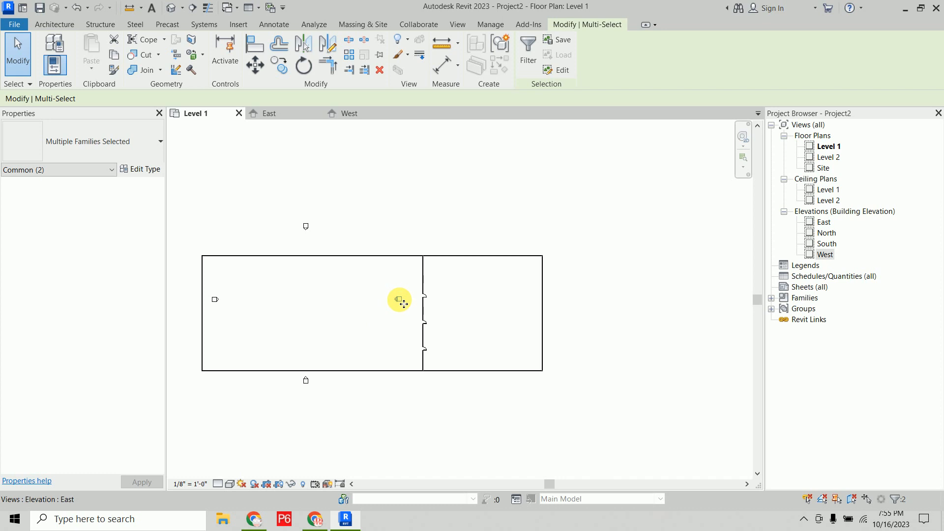
{"action": "left_click_drag", "start_coordinate": [398, 300], "coordinate": [633, 297]}
{"action": "left_click", "coordinate": [636, 369]}
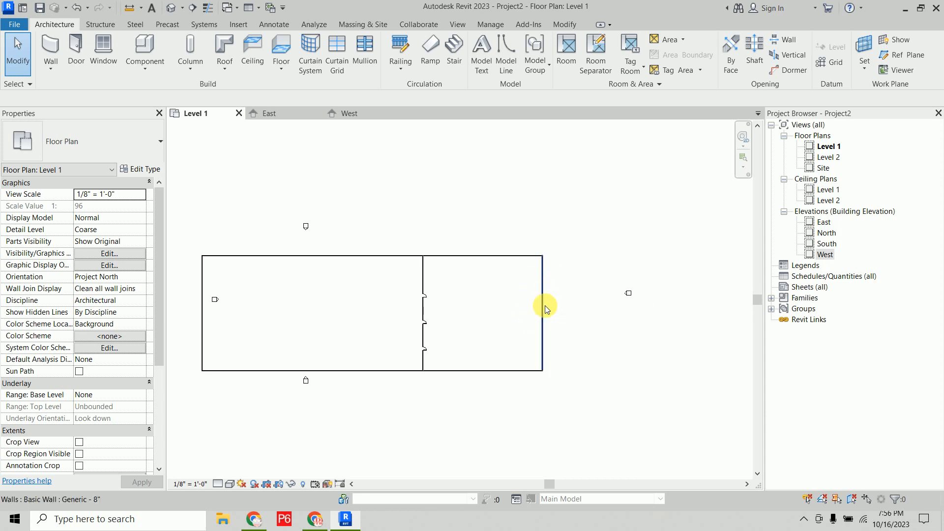
Step: Temporarily hide the east exterior wall in the East elevation to view the doors behind it, and reset the temporary hide
{"action": "left_click", "coordinate": [276, 114]}
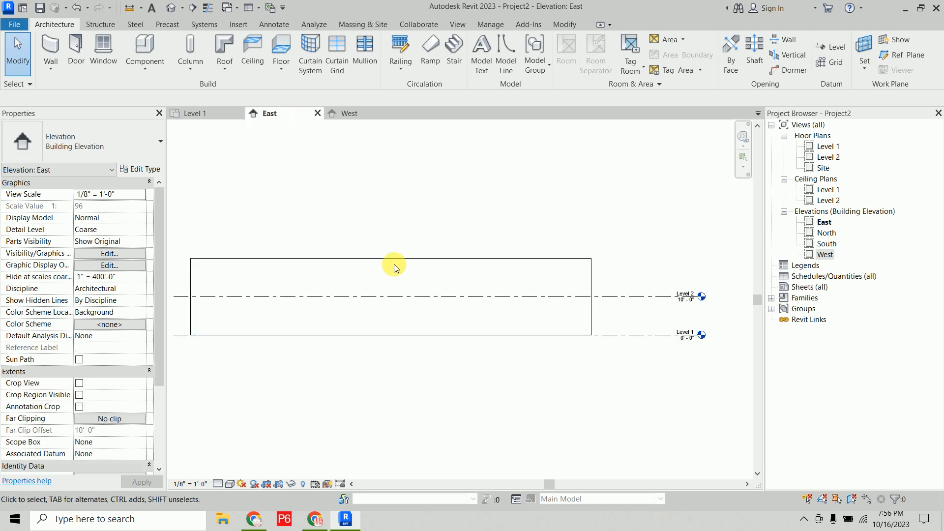
{"action": "left_click", "coordinate": [392, 260]}
{"action": "key", "text": "h"}
{"action": "key", "text": "i"}
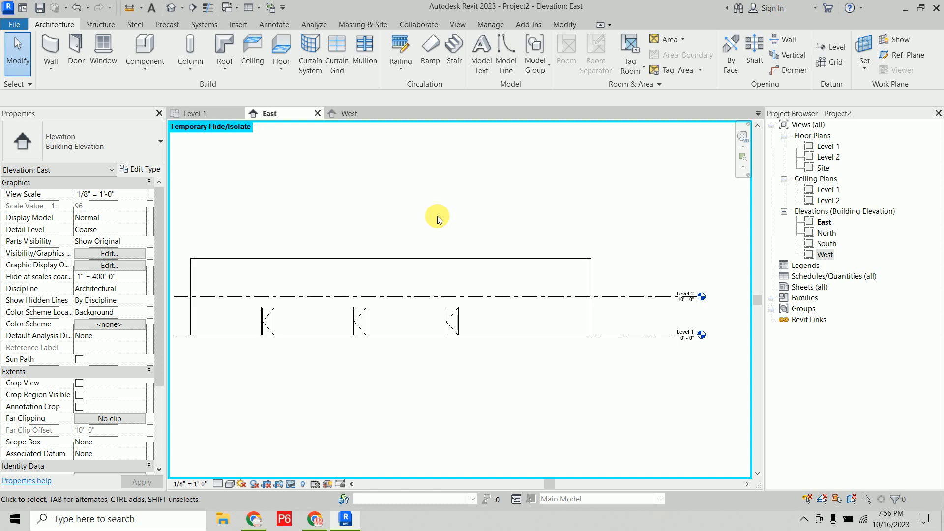
{"action": "key", "text": "h"}
{"action": "key", "text": "r"}
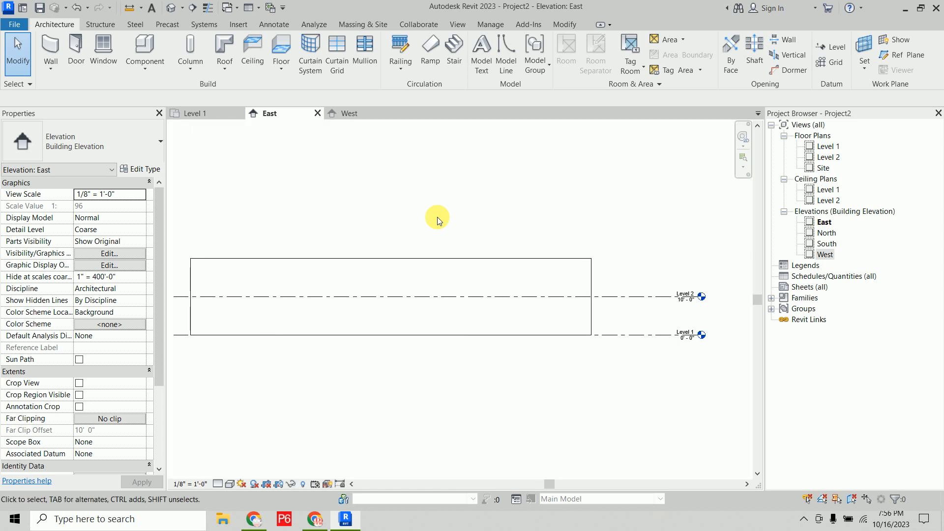
Step: Select the east exterior wall again, repeat its temporary hiding in the East elevation, and restore it
{"action": "left_click", "coordinate": [444, 261]}
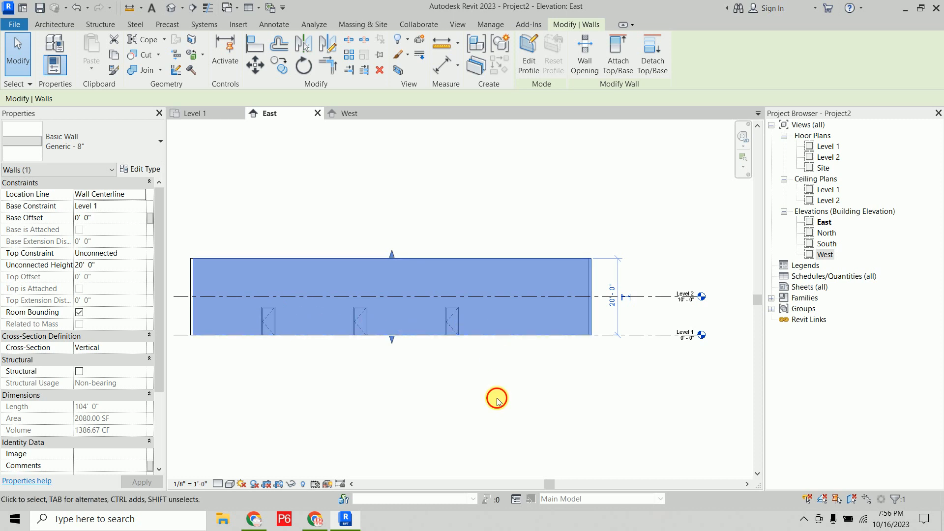
{"action": "key", "text": "Delete"}
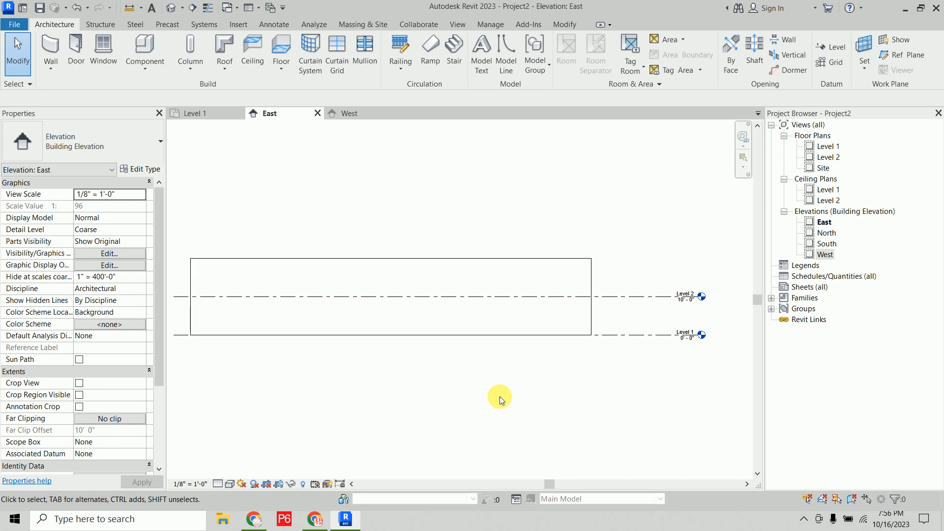
{"action": "key", "text": "ctrl+z"}
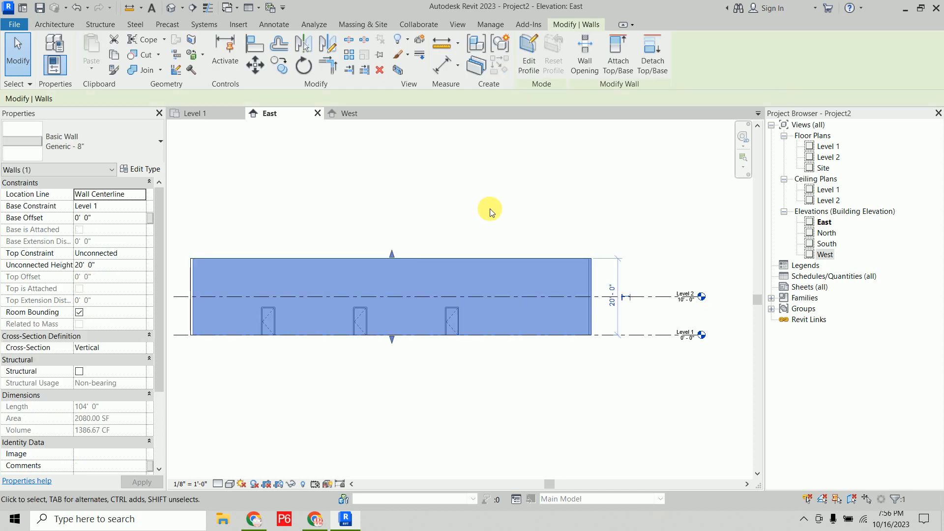
{"action": "key", "text": "c"}
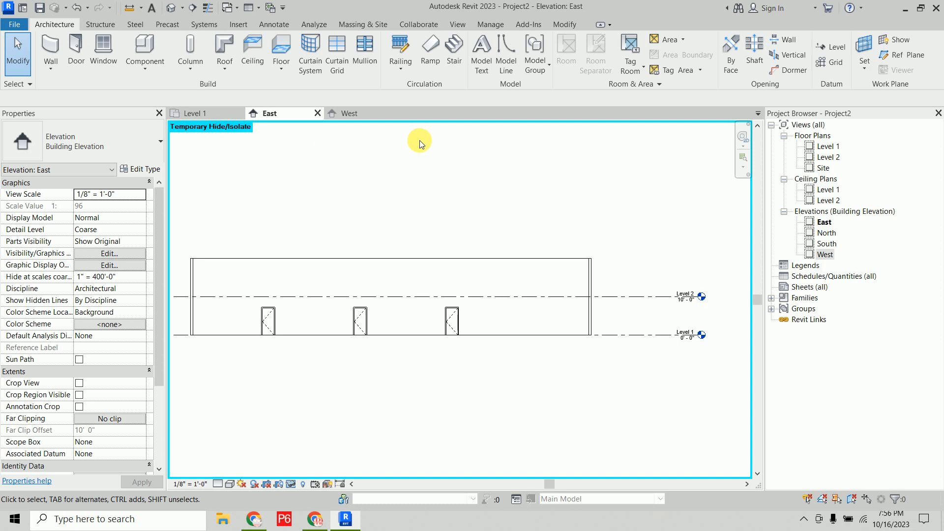
{"action": "key", "text": "h"}
{"action": "key", "text": "r"}
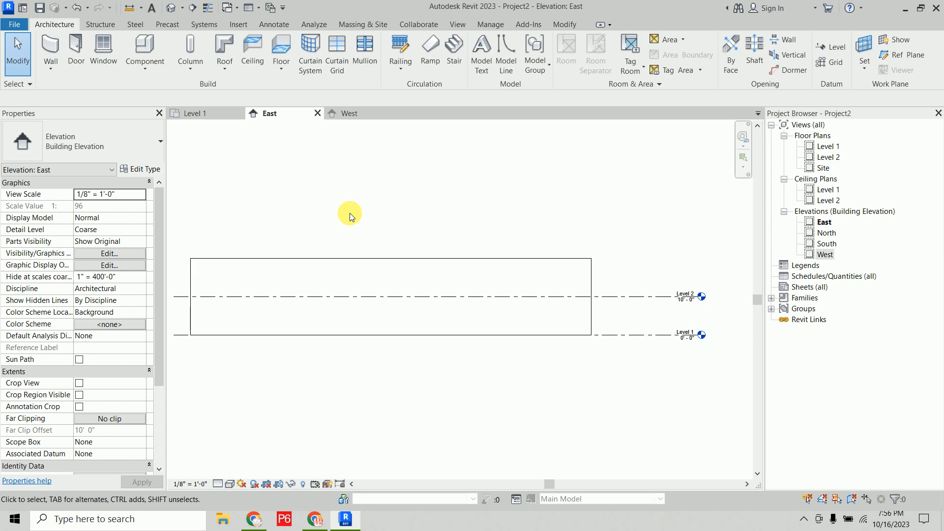
Step: Close the Level 1, East and West views and exit Project2 without saving the changes
{"action": "left_click", "coordinate": [234, 113]}
{"action": "left_click", "coordinate": [238, 114]}
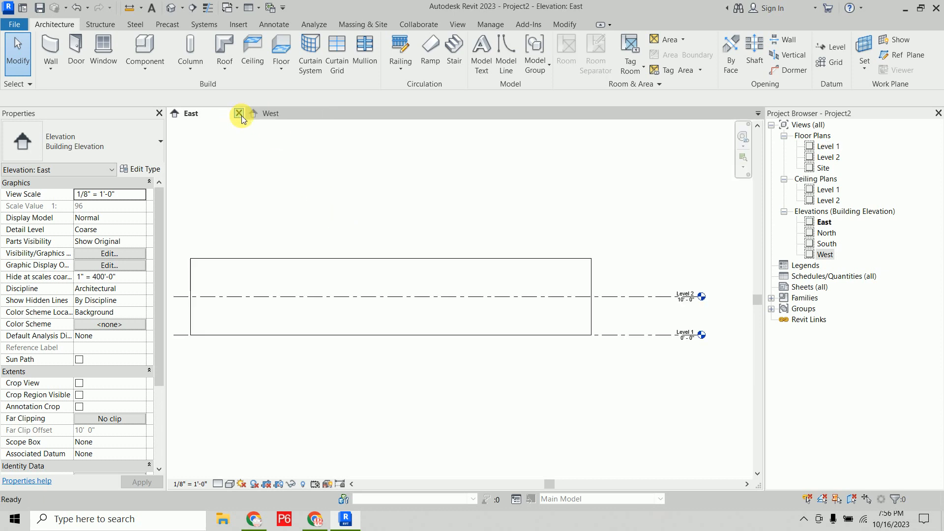
{"action": "left_click", "coordinate": [240, 113]}
{"action": "left_click", "coordinate": [239, 114]}
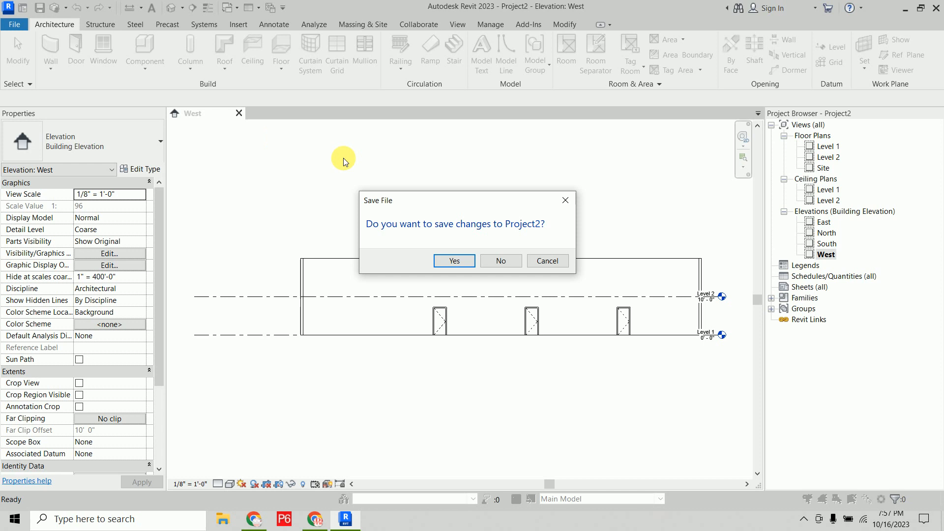
{"action": "left_click", "coordinate": [512, 256]}
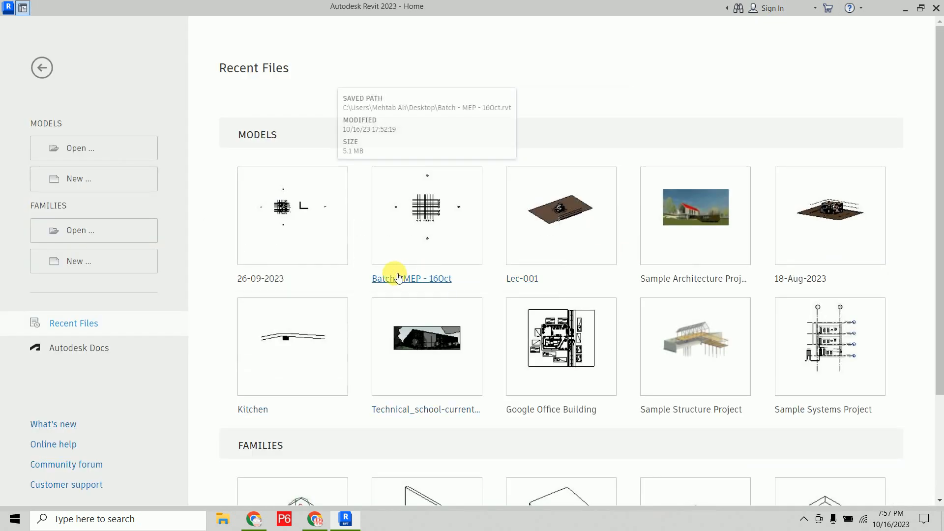
Step: Open the recent model 26-09-2023 and display the house in the default 3D view
{"action": "left_click", "coordinate": [305, 212]}
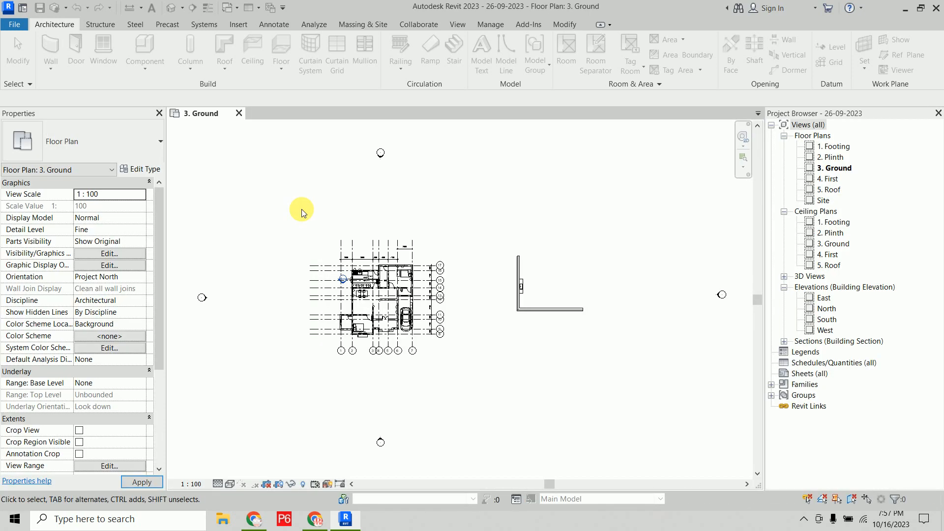
{"action": "left_click", "coordinate": [171, 7]}
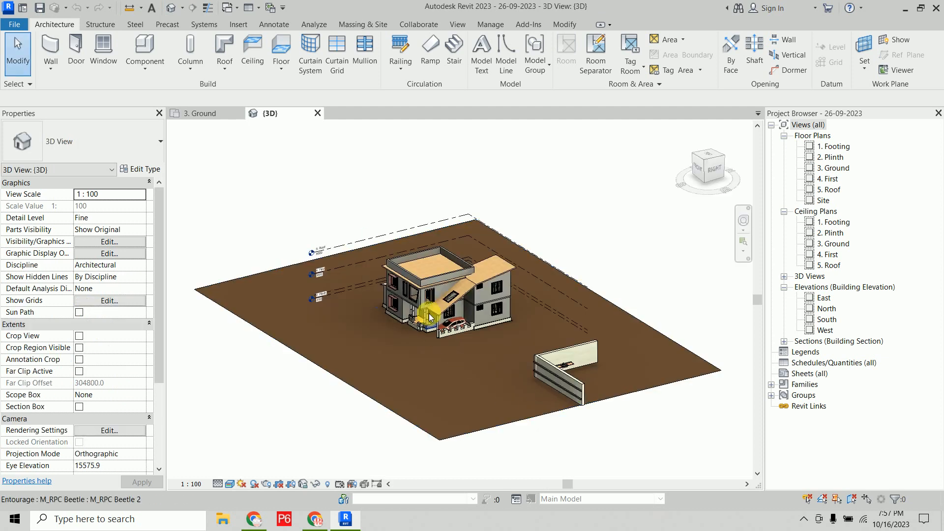
{"action": "scroll", "coordinate": [428, 294], "scroll_direction": "up", "scroll_amount": 4}
{"action": "middle_click_drag", "start_coordinate": [680, 423], "coordinate": [682, 462], "text": "shift"}
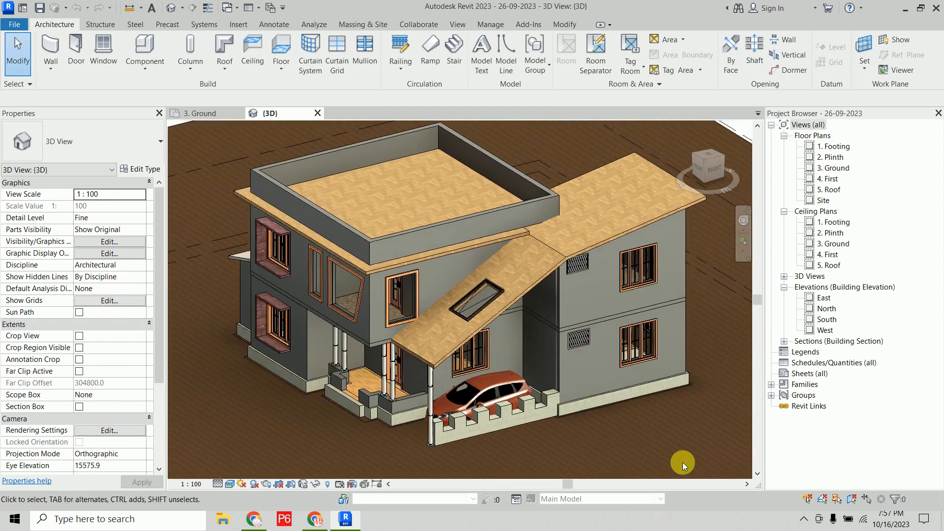
Step: Hide only the ground-floor back wall as an element in the 3D view, and undo the hiding
{"action": "left_click", "coordinate": [681, 332]}
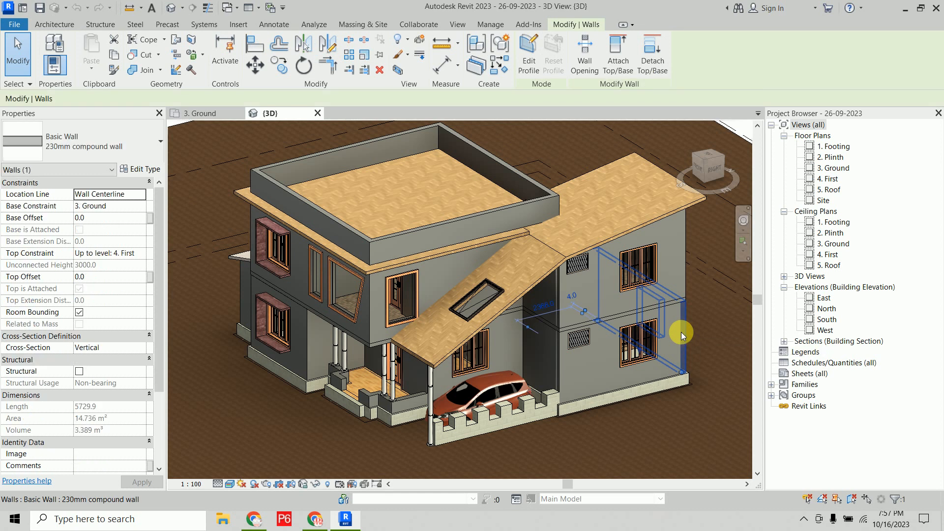
{"action": "middle_click_drag", "start_coordinate": [677, 351], "coordinate": [772, 398], "text": "shift"}
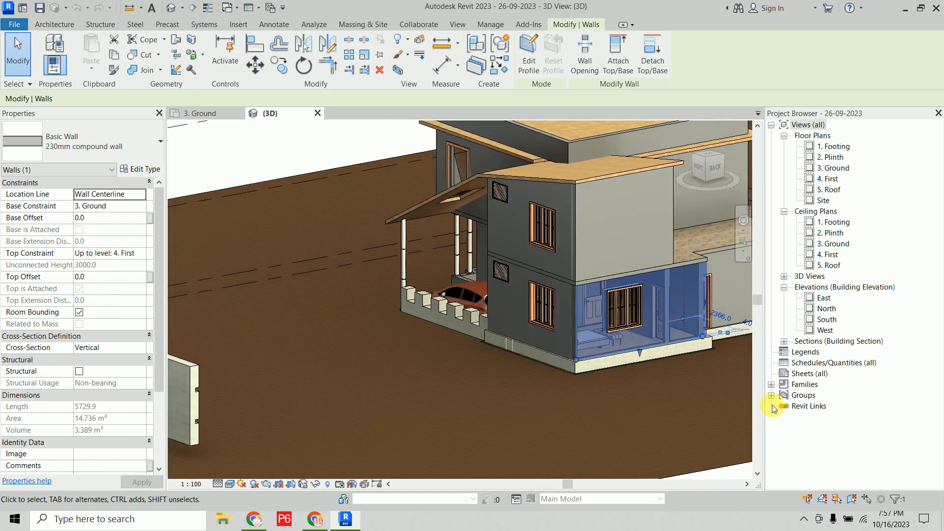
{"action": "right_click", "coordinate": [666, 299]}
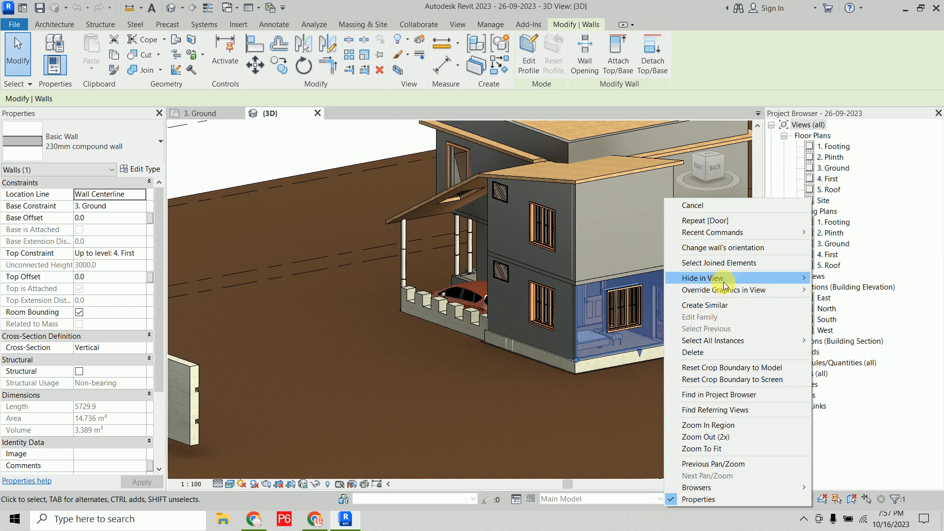
{"action": "mouse_move", "coordinate": [723, 282]}
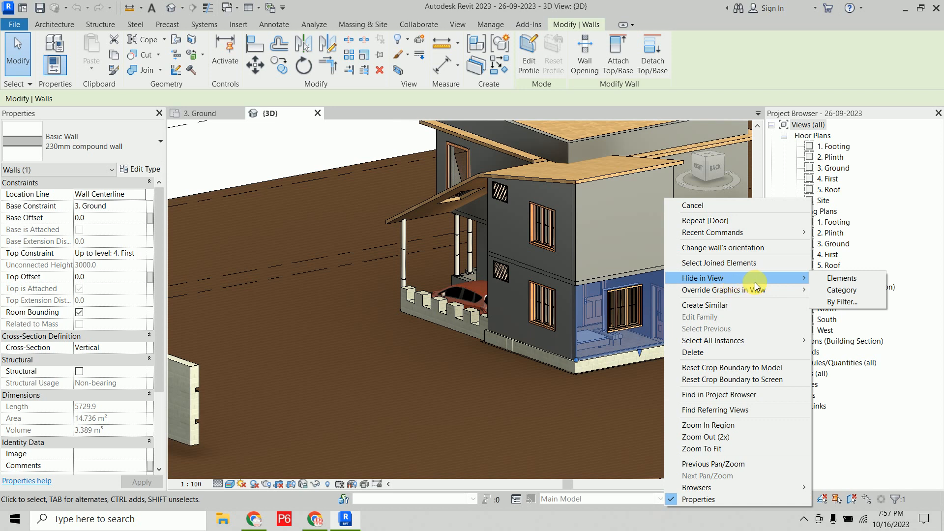
{"action": "left_click", "coordinate": [862, 277]}
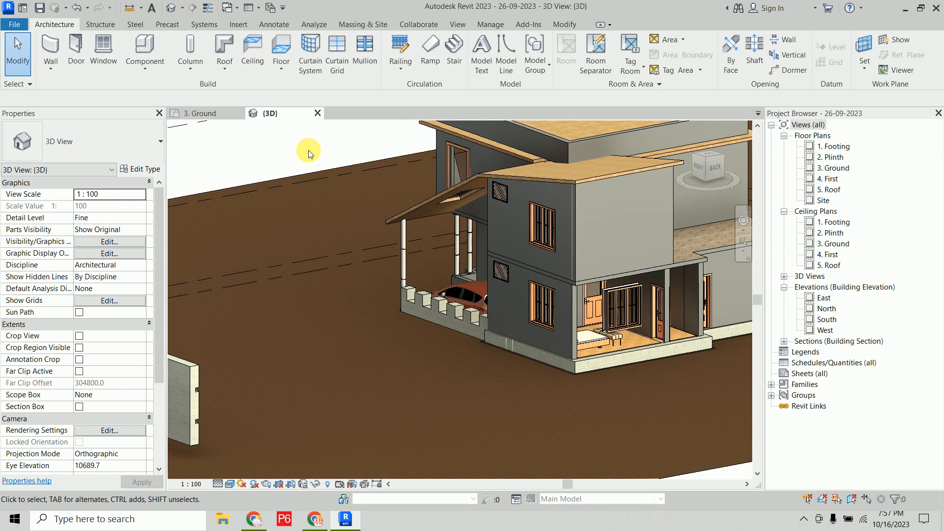
{"action": "key", "text": "ctrl+z"}
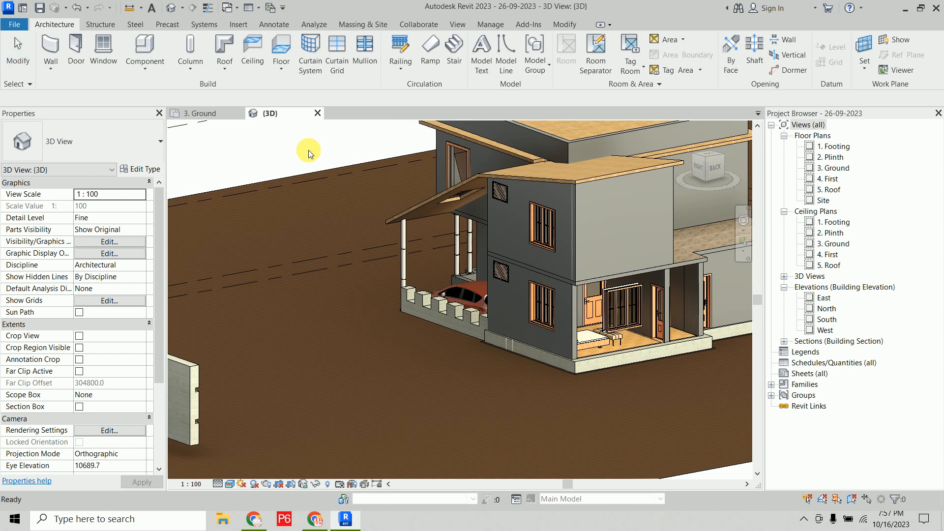
{"action": "key", "text": "ctrl+z"}
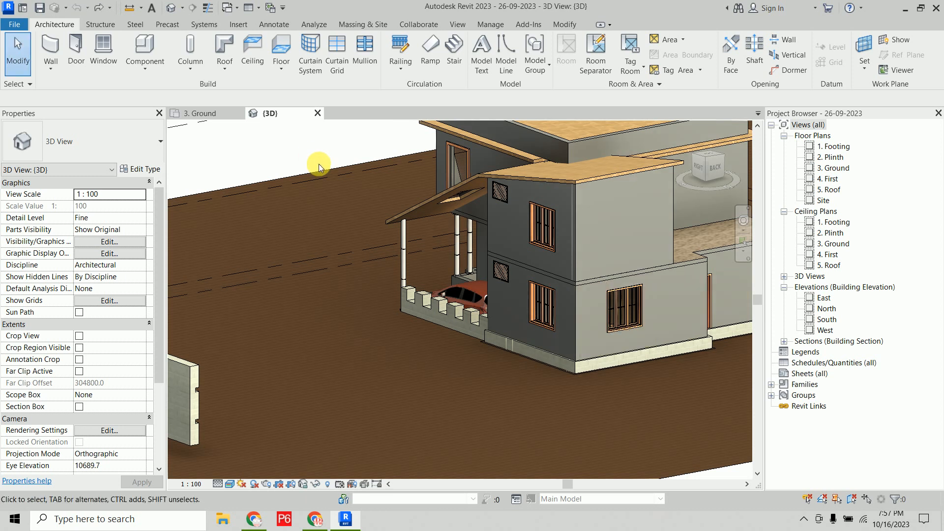
Step: Hide the entire wall category in the 3D view through the ground-floor back wall, and undo the hiding
{"action": "middle_click_drag", "start_coordinate": [379, 281], "coordinate": [275, 283]}
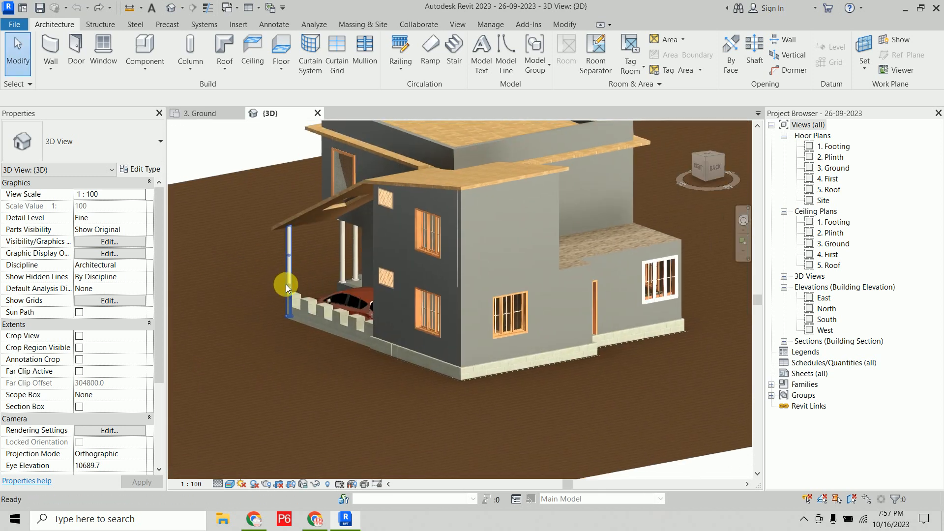
{"action": "left_click", "coordinate": [589, 286]}
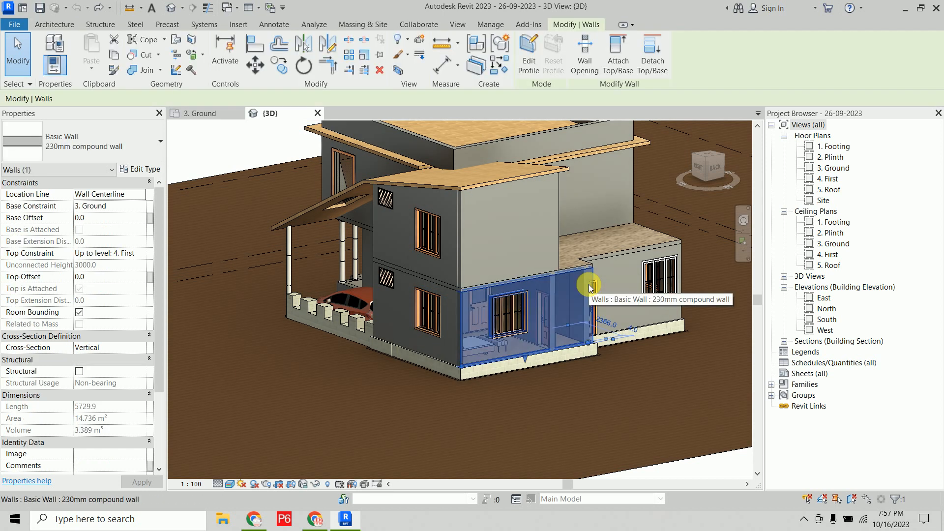
{"action": "right_click", "coordinate": [588, 285]}
{"action": "mouse_move", "coordinate": [680, 279]}
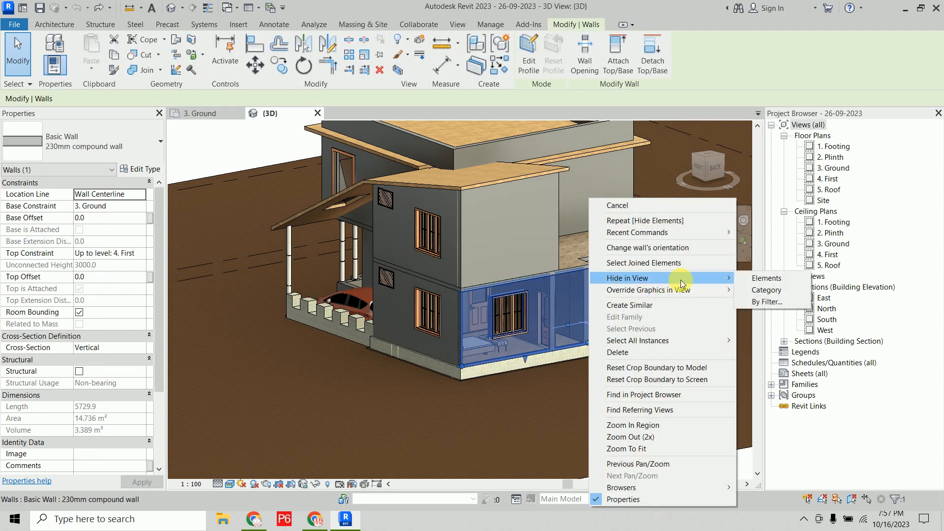
{"action": "left_click", "coordinate": [783, 290]}
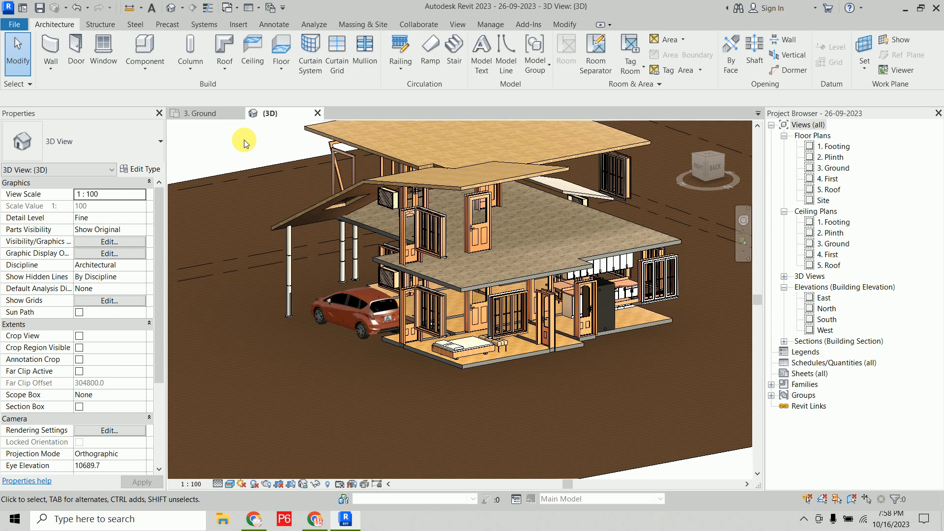
{"action": "middle_click_drag", "start_coordinate": [362, 419], "coordinate": [347, 243], "text": "shift"}
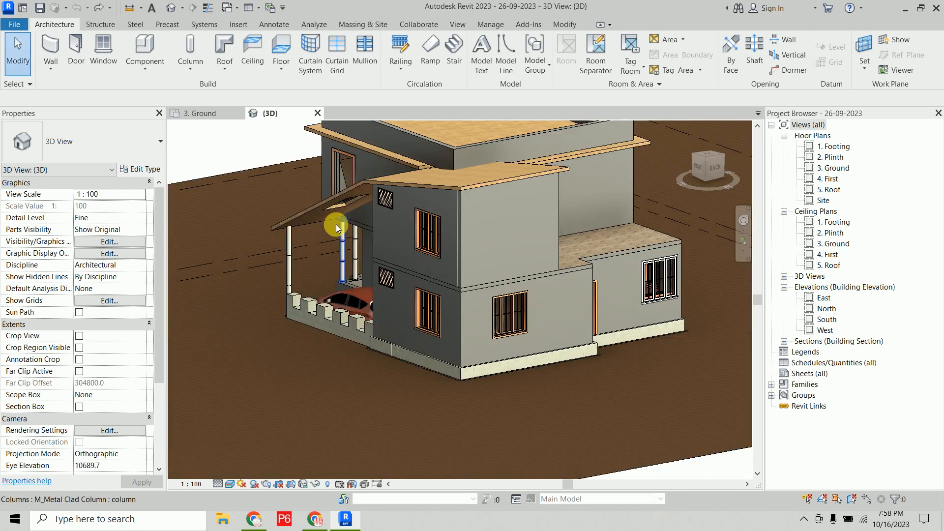
Step: Start hiding by filter from a first-floor wall in the 3D view and open the filter definitions for editing
{"action": "left_click", "coordinate": [553, 203]}
{"action": "right_click", "coordinate": [554, 203]}
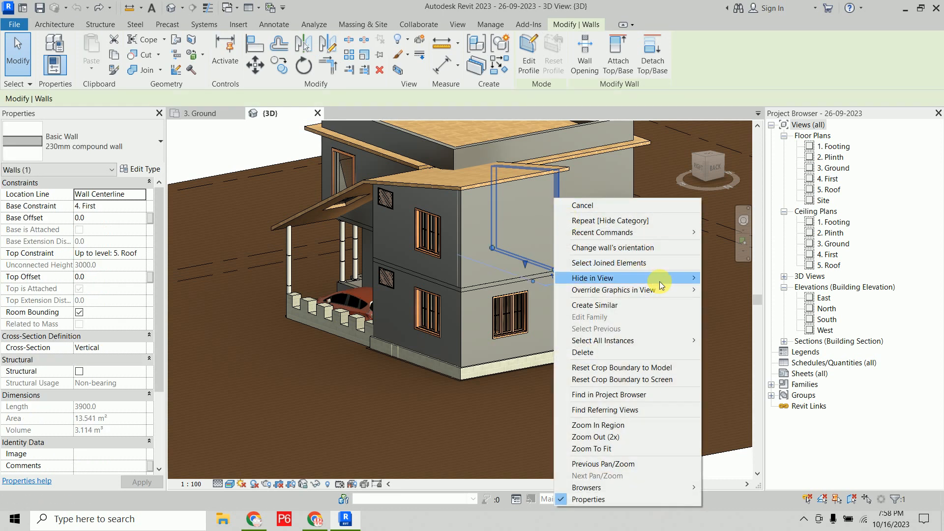
{"action": "mouse_move", "coordinate": [659, 281]}
{"action": "left_click", "coordinate": [743, 303]}
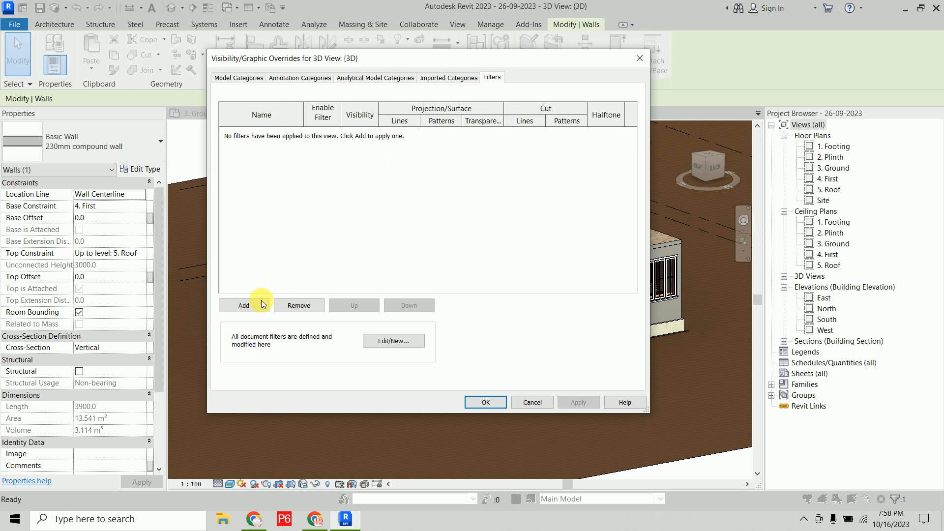
{"action": "left_click", "coordinate": [249, 305]}
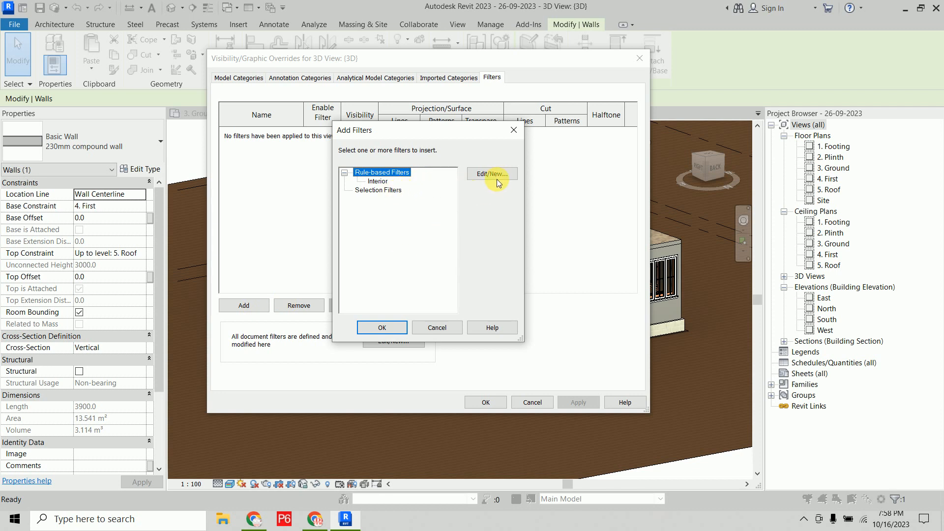
{"action": "left_click", "coordinate": [379, 191]}
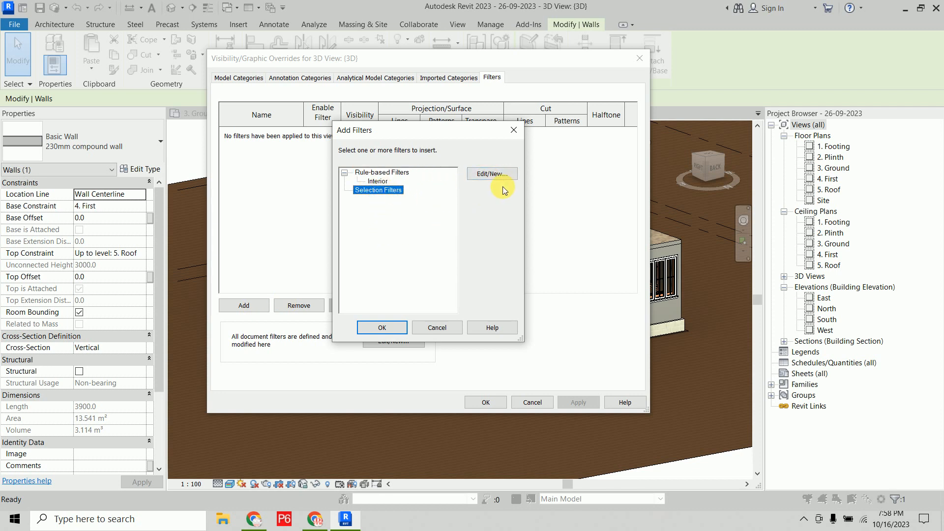
{"action": "left_click", "coordinate": [498, 174]}
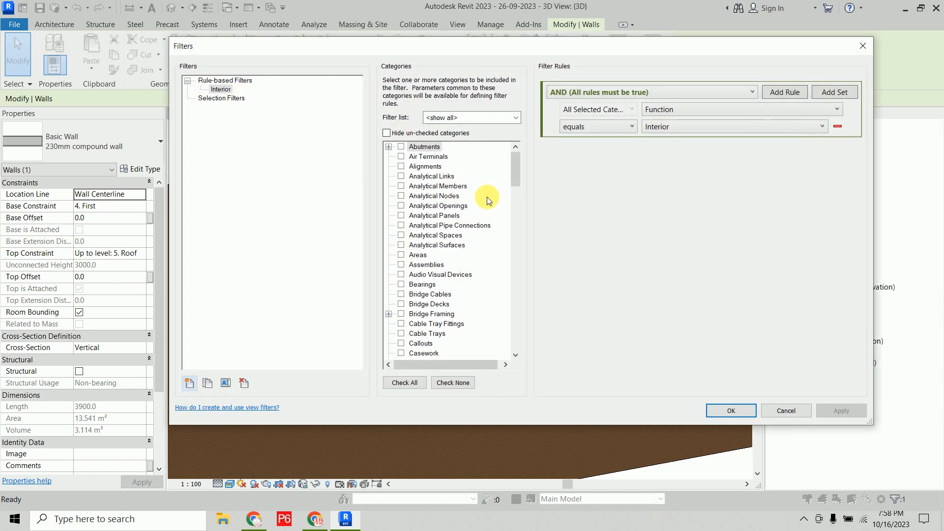
Step: Change the Interior filter's rule to Type Name equals wa, keeping Walls as its category
{"action": "left_click_drag", "start_coordinate": [517, 172], "coordinate": [513, 358]}
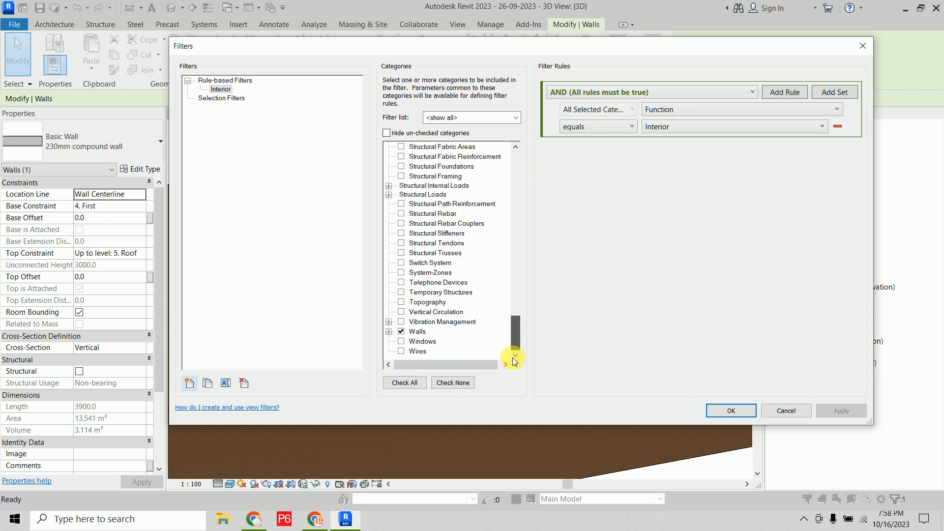
{"action": "left_click", "coordinate": [402, 332]}
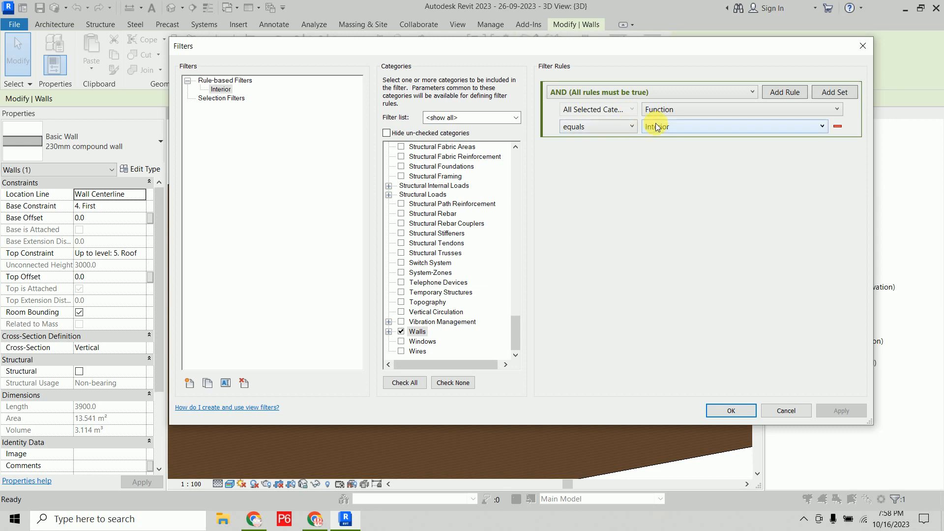
{"action": "left_click", "coordinate": [700, 110]}
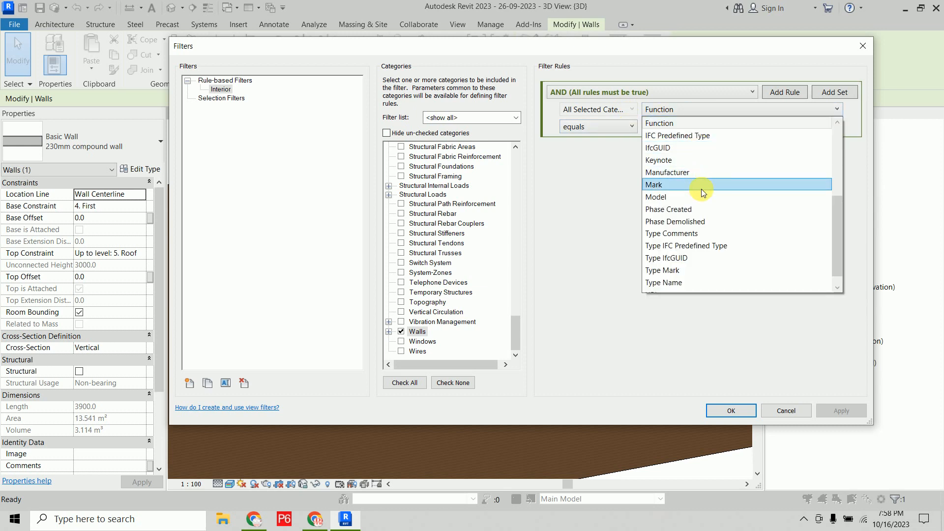
{"action": "scroll", "coordinate": [709, 214], "scroll_direction": "down", "scroll_amount": 1}
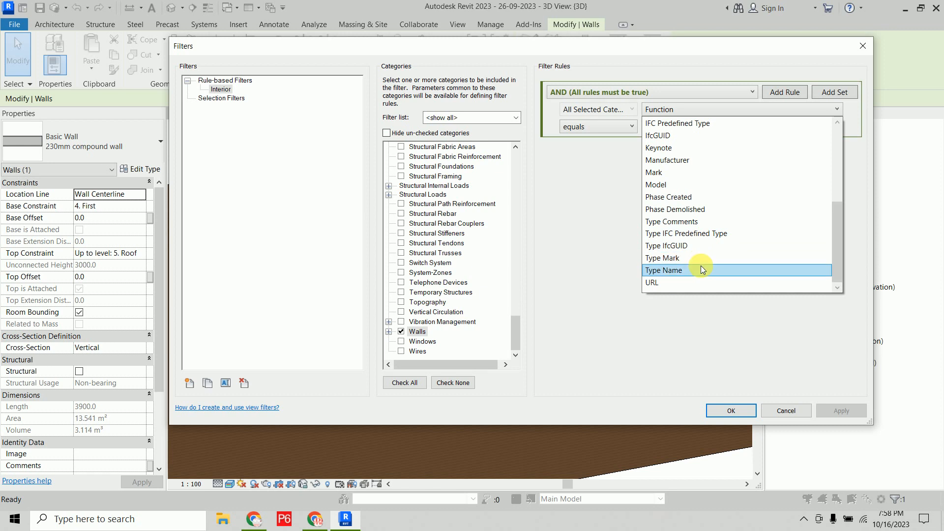
{"action": "left_click", "coordinate": [698, 270]}
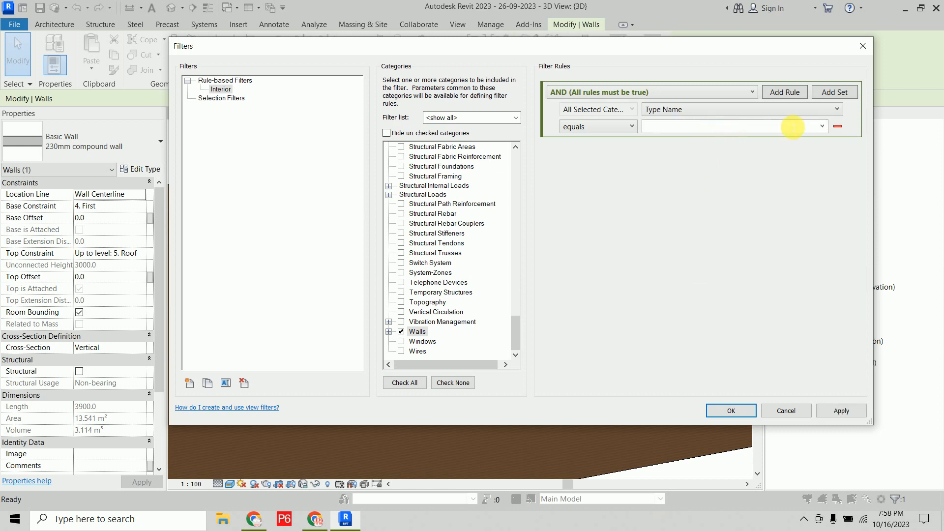
{"action": "left_click", "coordinate": [822, 126]}
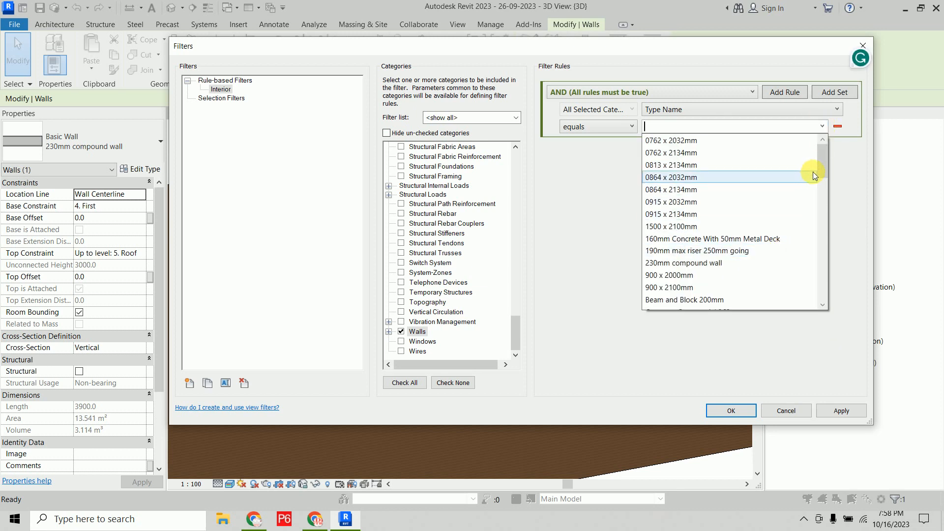
{"action": "left_click_drag", "start_coordinate": [822, 173], "coordinate": [833, 305]}
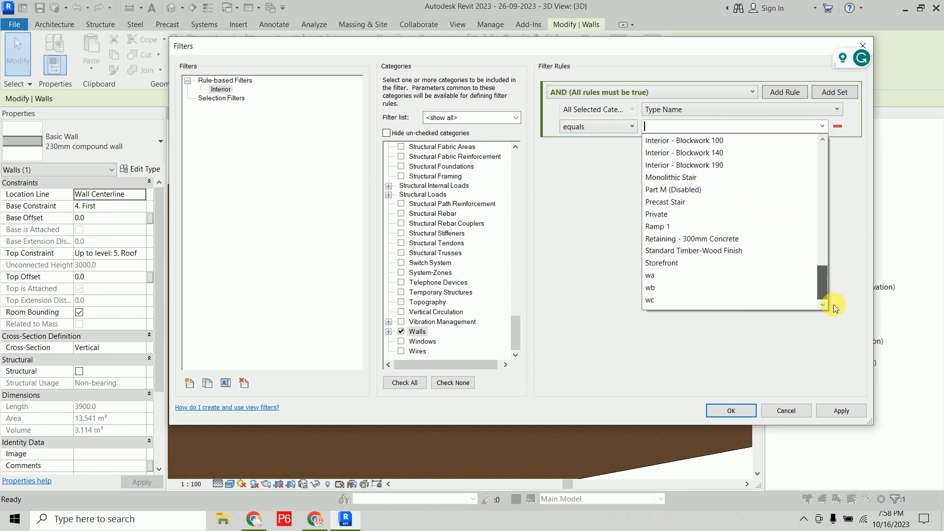
{"action": "left_click", "coordinate": [711, 274]}
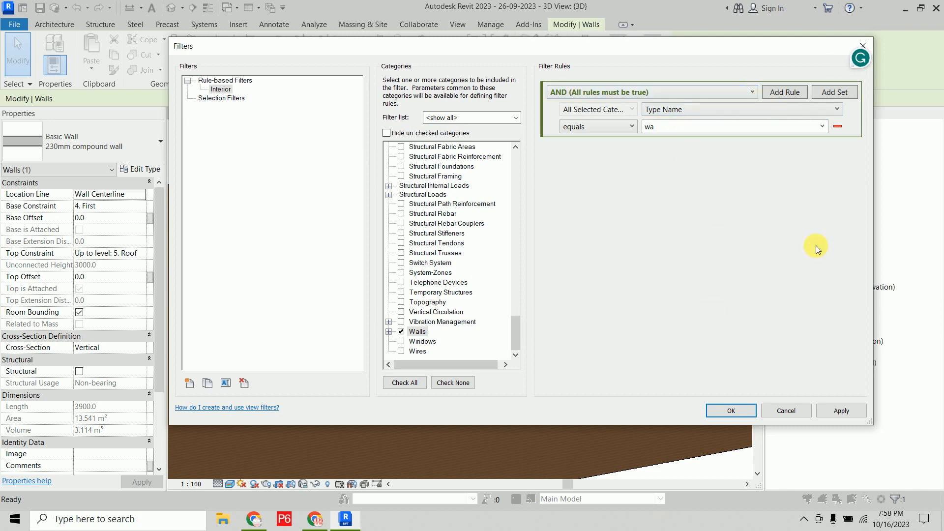
{"action": "left_click", "coordinate": [741, 411]}
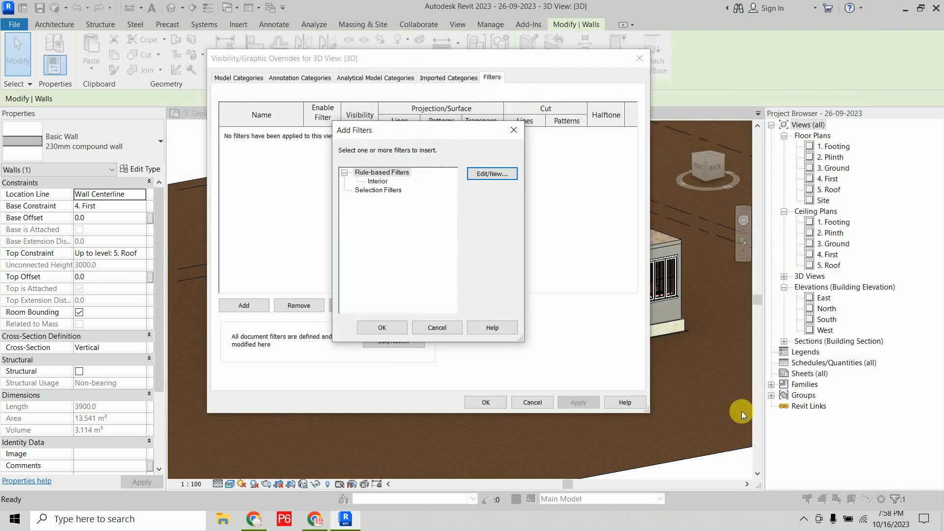
Step: Add the Interior filter to the 3D view's visibility/graphic overrides, accept them and deselect the wall
{"action": "left_click", "coordinate": [390, 329]}
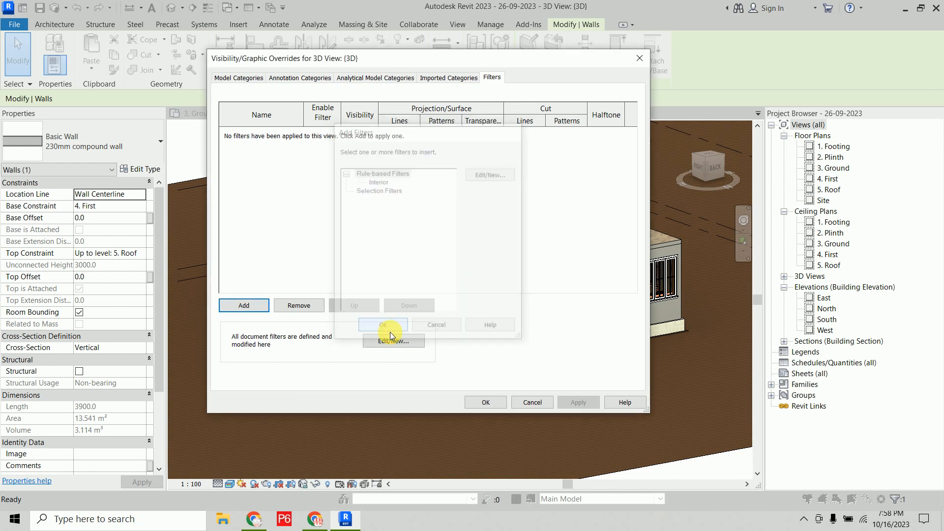
{"action": "left_click", "coordinate": [249, 309]}
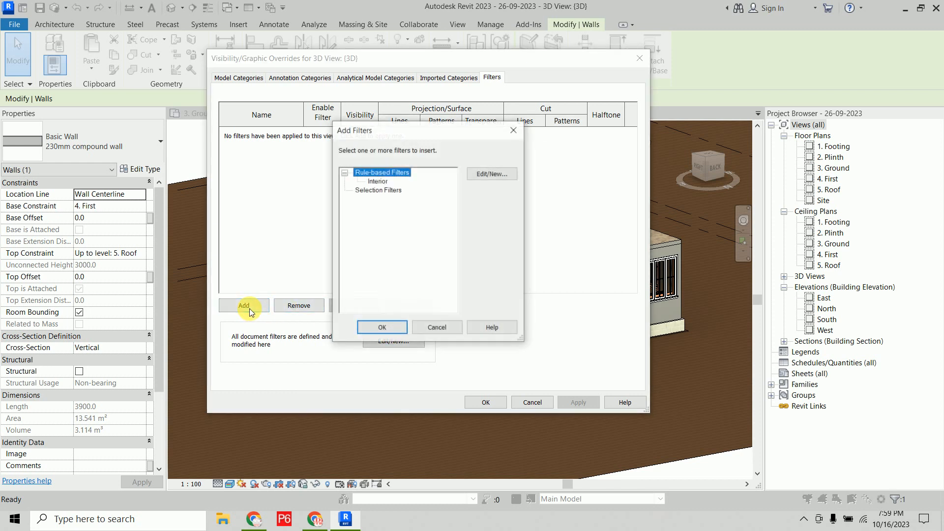
{"action": "left_click", "coordinate": [377, 181]}
{"action": "left_click", "coordinate": [405, 327]}
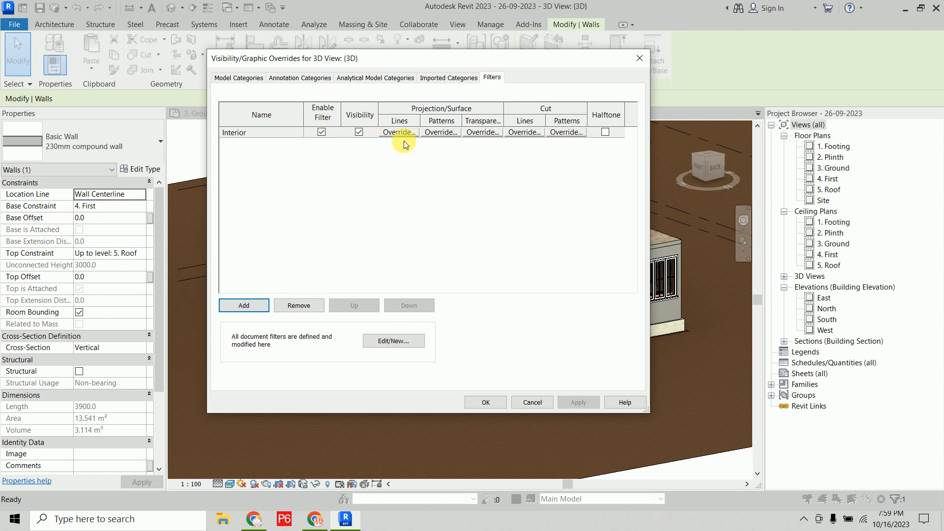
{"action": "left_click", "coordinate": [490, 402]}
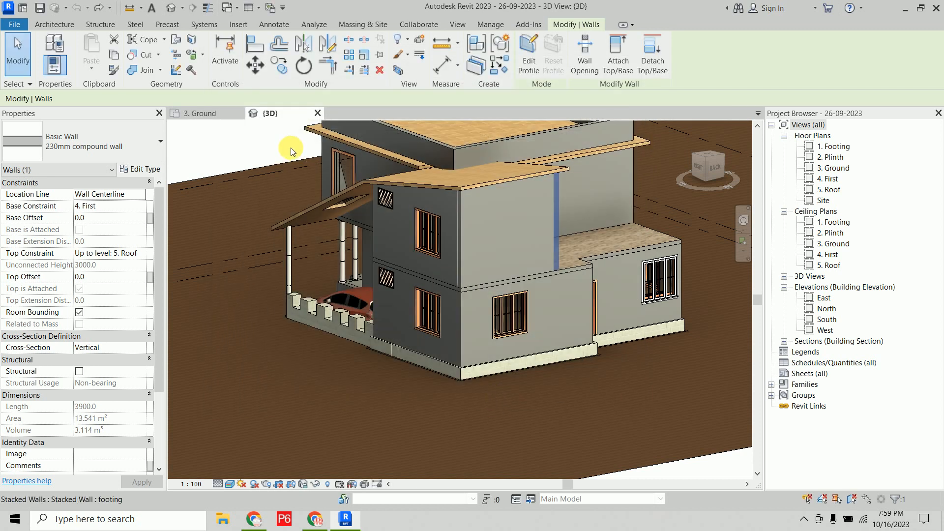
{"action": "left_click", "coordinate": [264, 138]}
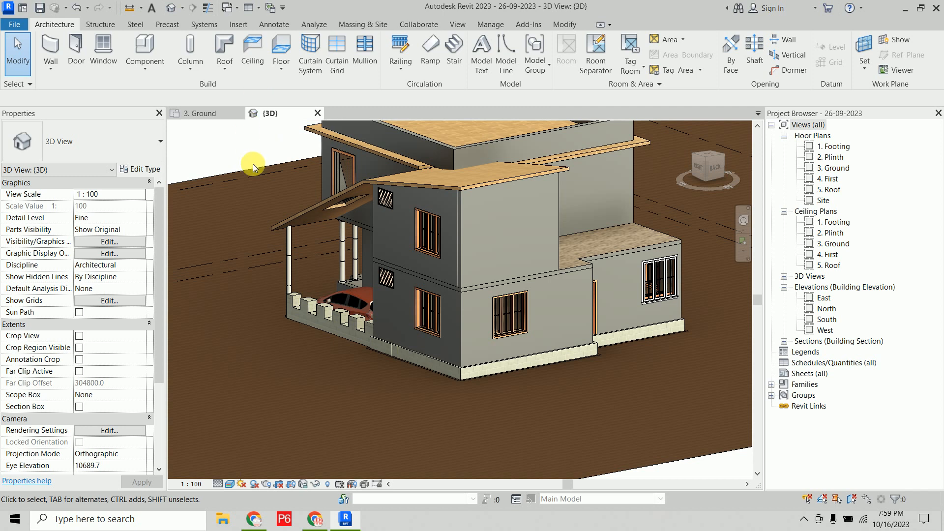
Step: Temporarily isolate the ground-floor back wall as an element in the 3D view and clear the selection
{"action": "left_click", "coordinate": [591, 297]}
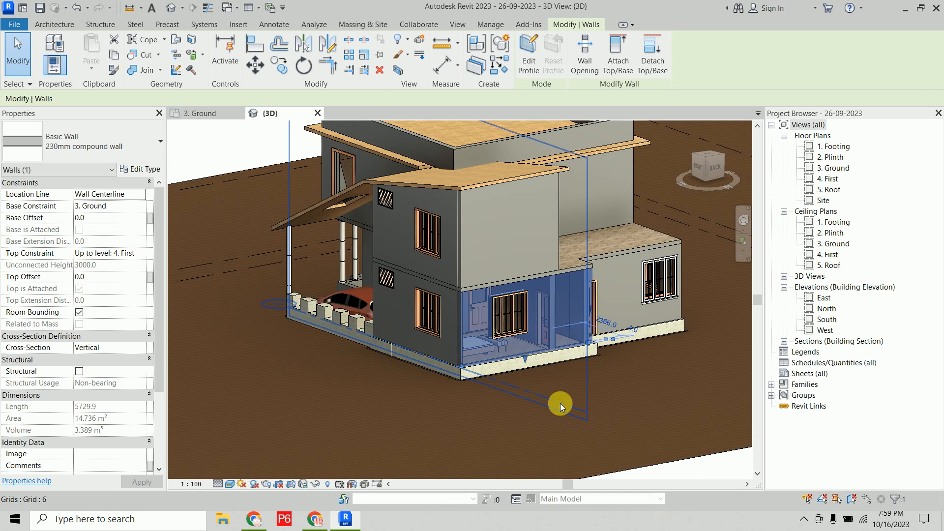
{"action": "left_click", "coordinate": [318, 486]}
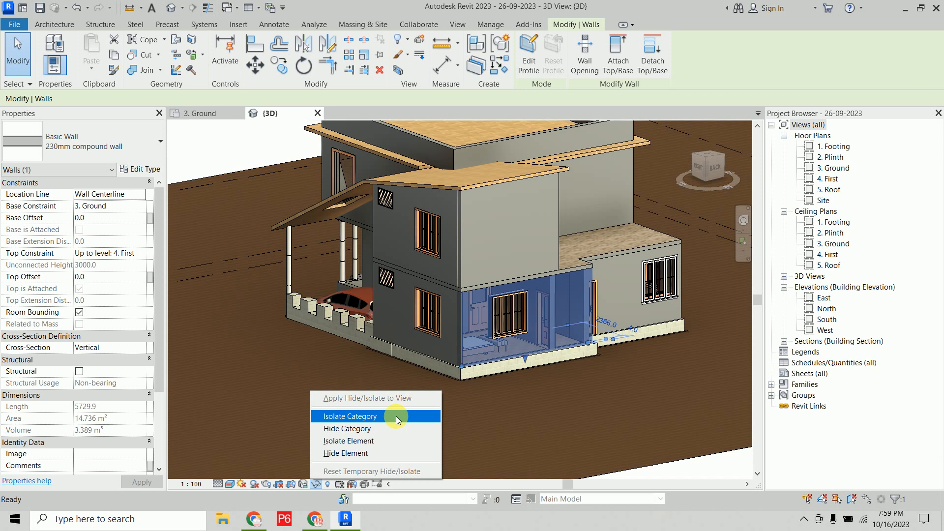
{"action": "left_click", "coordinate": [386, 440]}
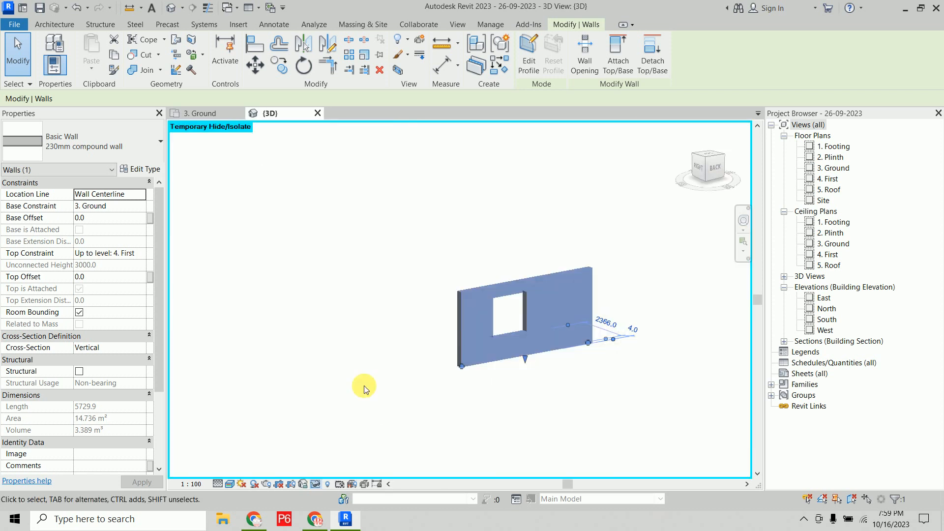
{"action": "left_click", "coordinate": [364, 253]}
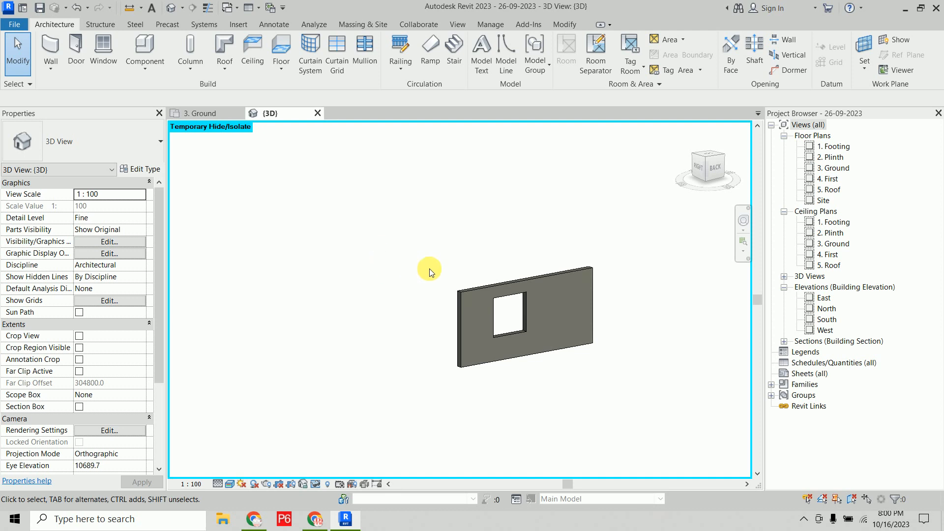
Step: Reset the temporary hide/isolate in the 3D view to bring back the whole model
{"action": "middle_click_drag", "start_coordinate": [434, 338], "coordinate": [467, 332], "text": "shift"}
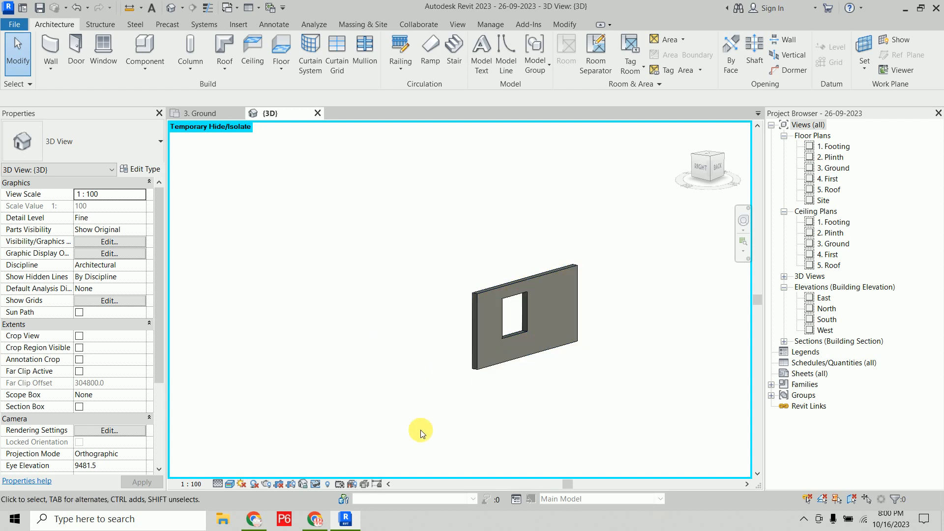
{"action": "left_click", "coordinate": [316, 485]}
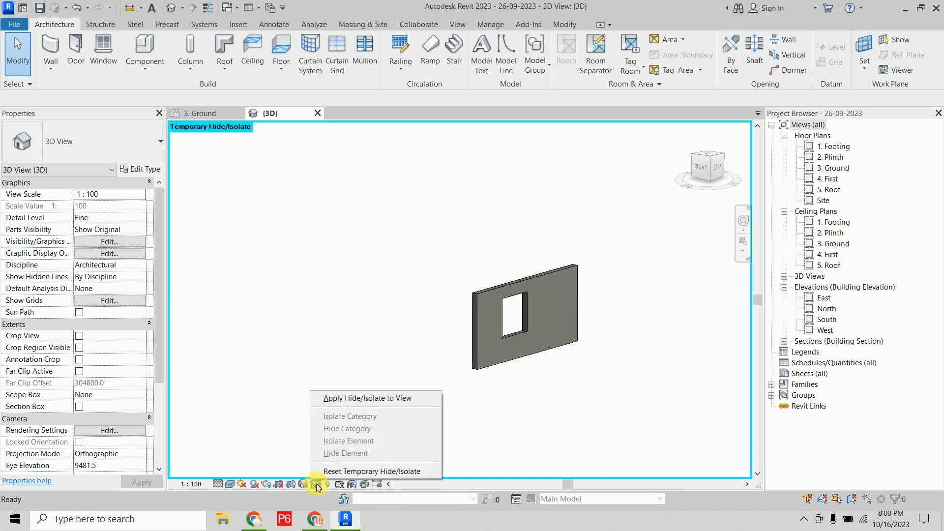
{"action": "left_click", "coordinate": [348, 471]}
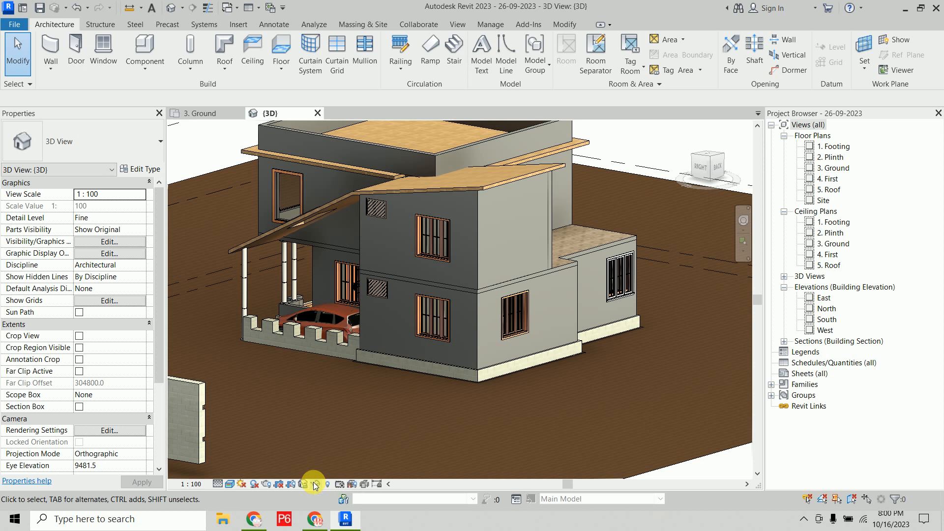
{"action": "left_click", "coordinate": [491, 186]}
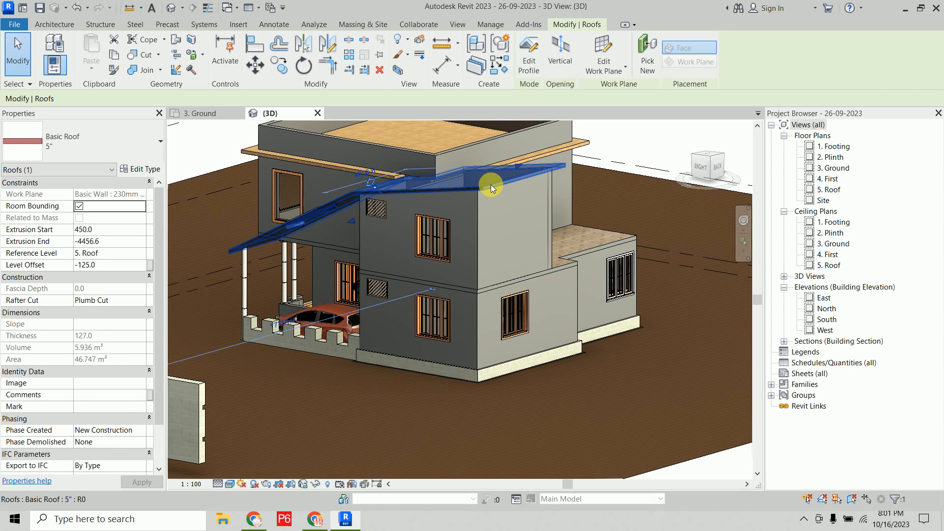
{"action": "right_click", "coordinate": [494, 183]}
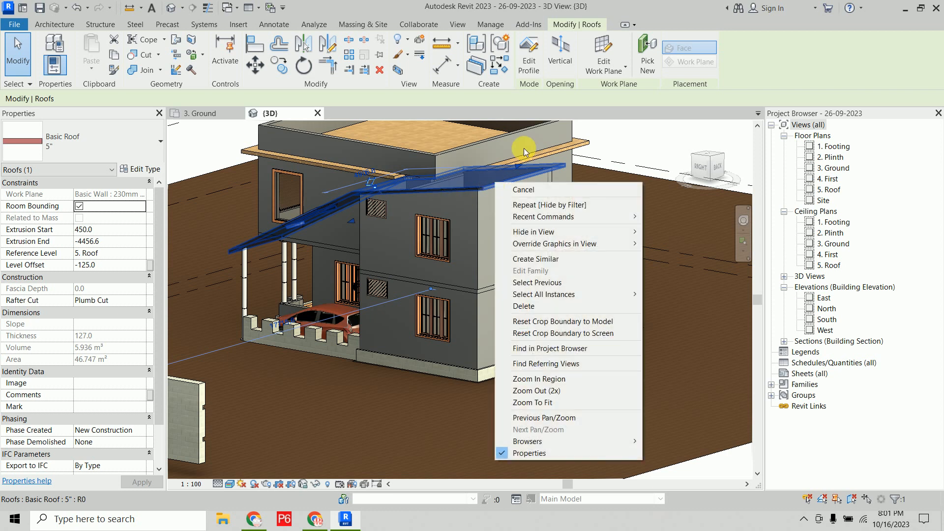
{"action": "left_click", "coordinate": [638, 132]}
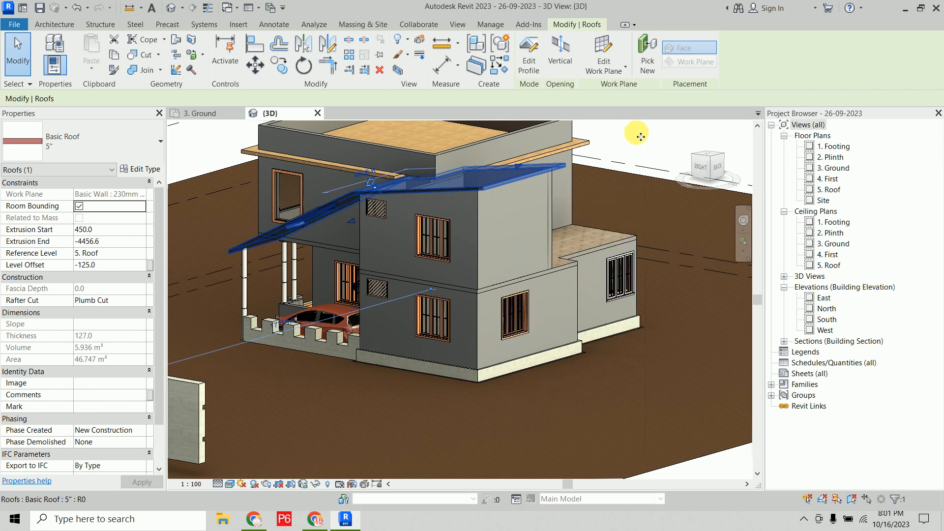
Step: Hide the first-floor back wall, the first-floor wall beside the carport roof, a first-floor window and the small ground-floor roof as elements in the 3D view
{"action": "left_click", "coordinate": [482, 244]}
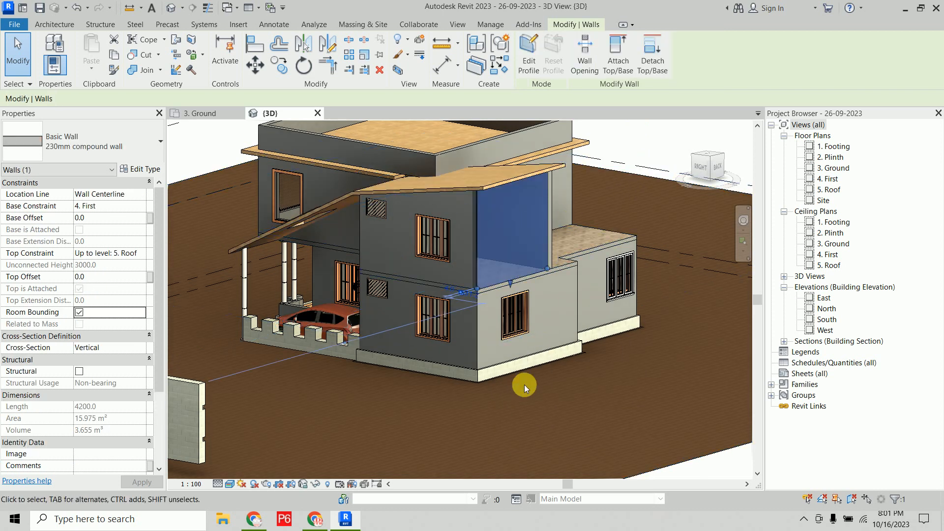
{"action": "middle_click_drag", "start_coordinate": [377, 384], "coordinate": [575, 387], "text": "shift"}
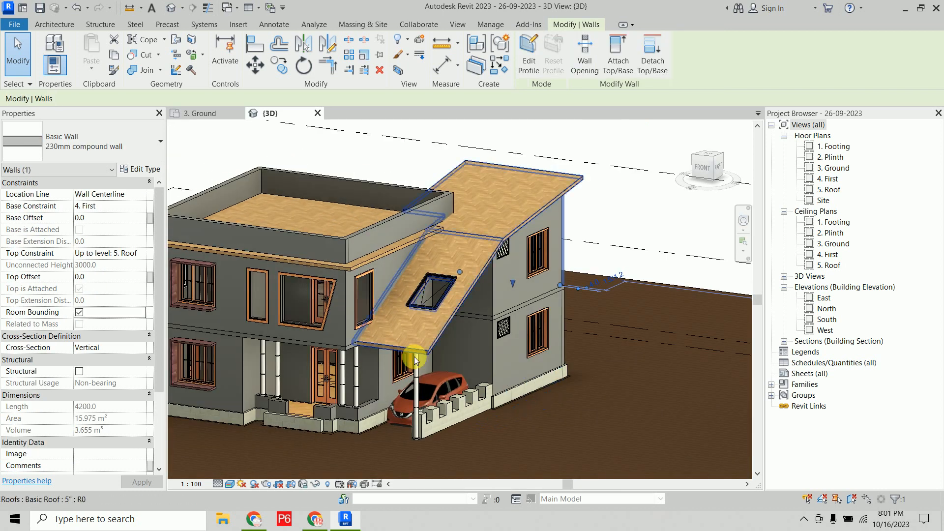
{"action": "left_click", "coordinate": [341, 323], "text": "ctrl"}
{"action": "middle_click_drag", "start_coordinate": [371, 391], "coordinate": [566, 386], "text": "shift"}
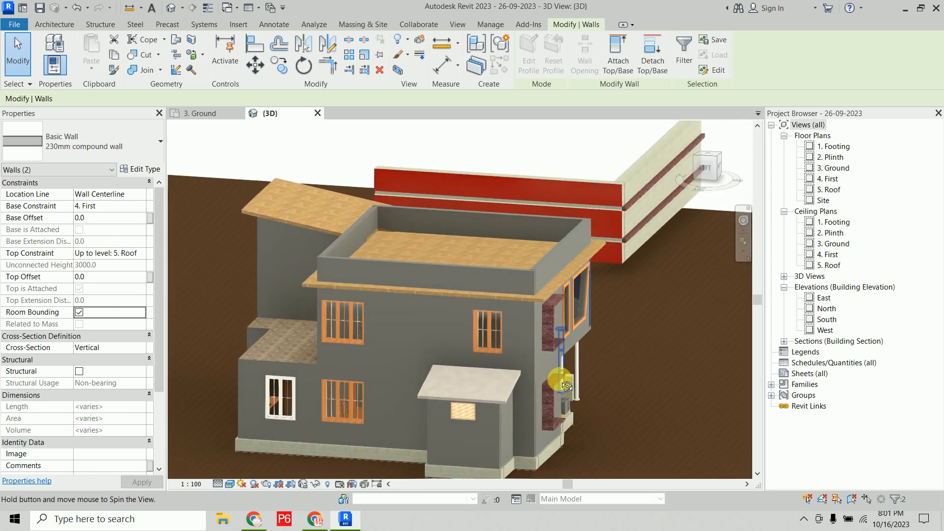
{"action": "left_click", "coordinate": [514, 381], "text": "ctrl"}
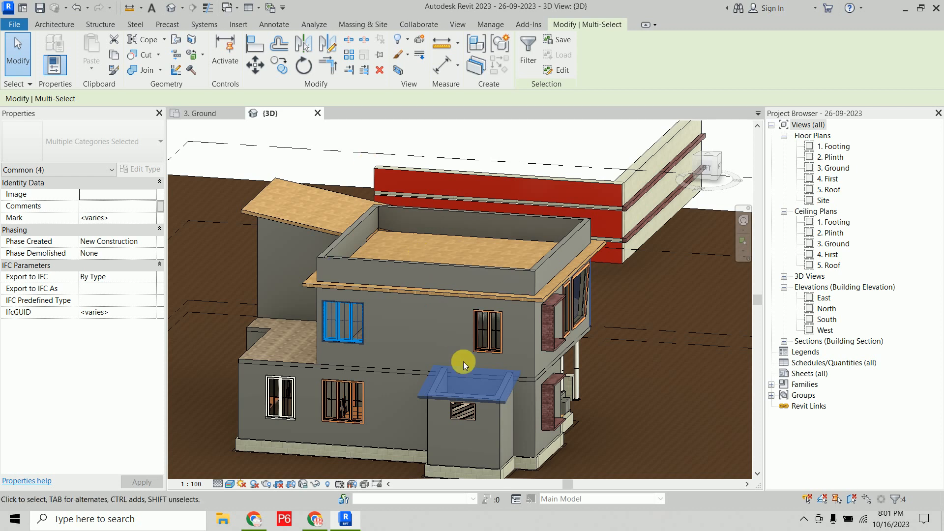
{"action": "right_click", "coordinate": [476, 382]}
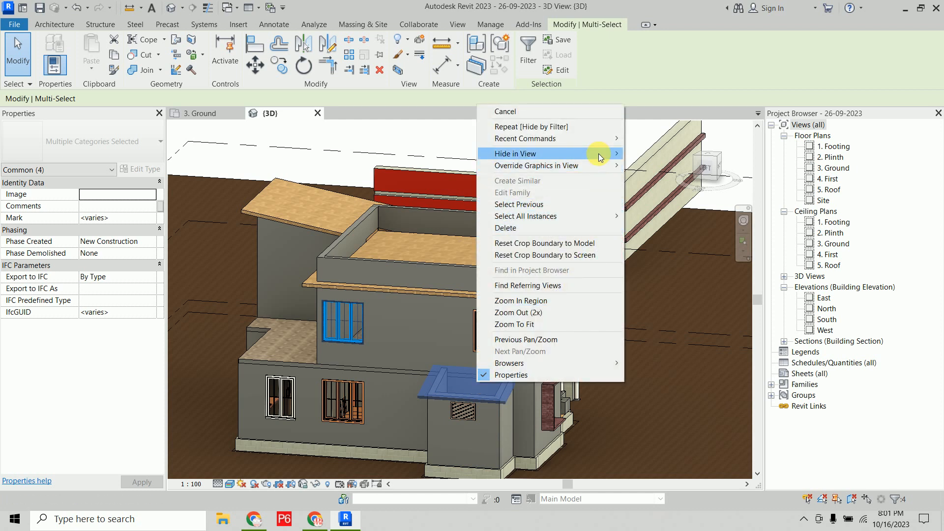
{"action": "mouse_move", "coordinate": [597, 154]}
{"action": "left_click", "coordinate": [654, 154]}
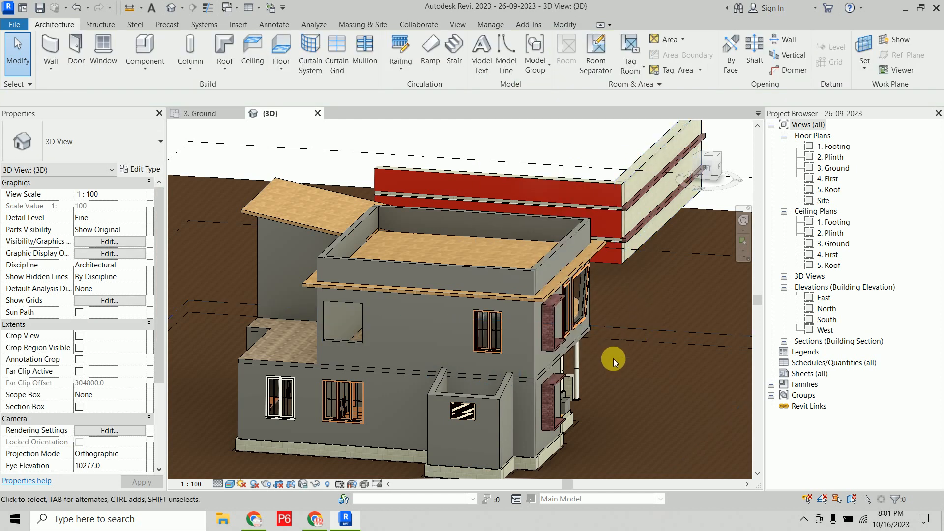
Step: Turn on Reveal Hidden Elements in the 3D view and examine the hidden elements around the house
{"action": "middle_click_drag", "start_coordinate": [616, 393], "coordinate": [565, 419], "text": "shift"}
{"action": "middle_click_drag", "start_coordinate": [470, 350], "coordinate": [700, 378]}
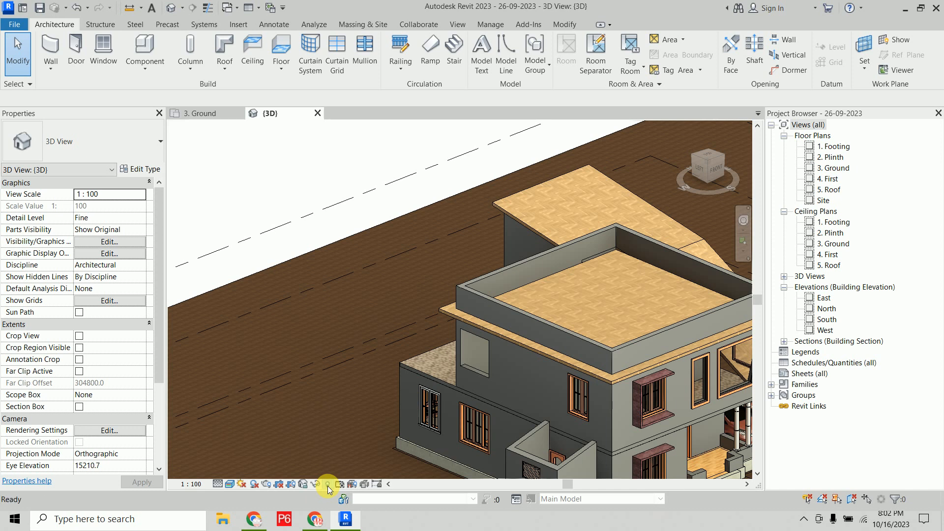
{"action": "left_click", "coordinate": [328, 486]}
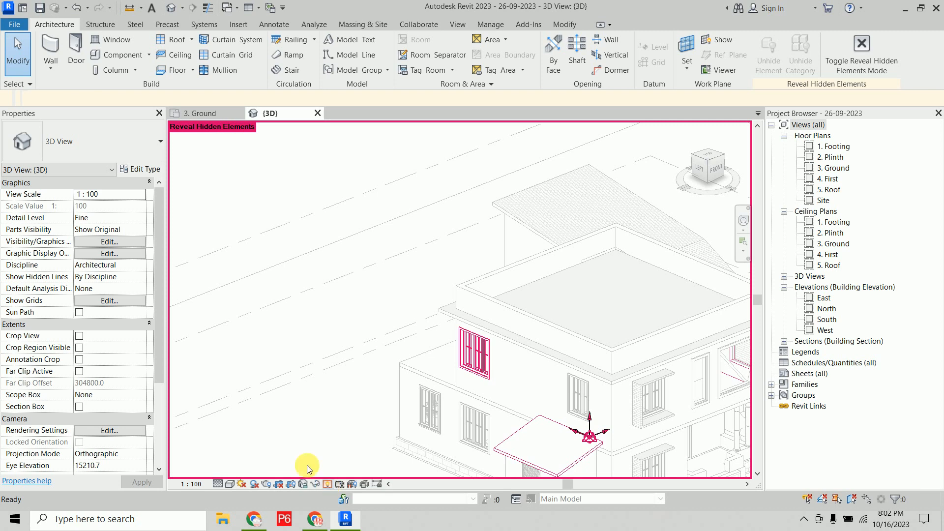
{"action": "middle_click_drag", "start_coordinate": [319, 278], "coordinate": [263, 172]}
{"action": "scroll", "coordinate": [438, 263], "scroll_direction": "up", "scroll_amount": 3}
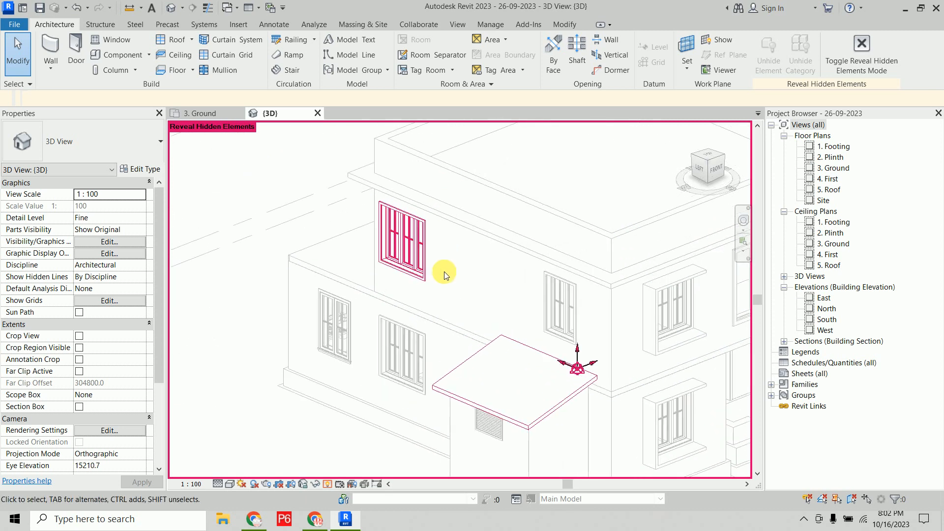
{"action": "scroll", "coordinate": [538, 270], "scroll_direction": "down", "scroll_amount": 1}
{"action": "scroll", "coordinate": [538, 270], "scroll_direction": "down", "scroll_amount": 2}
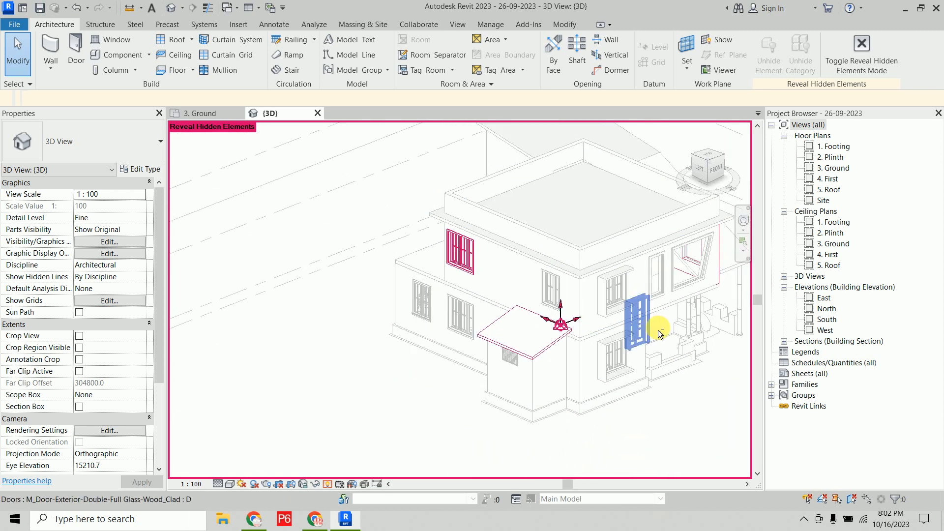
{"action": "middle_click_drag", "start_coordinate": [657, 326], "coordinate": [497, 306], "text": "shift"}
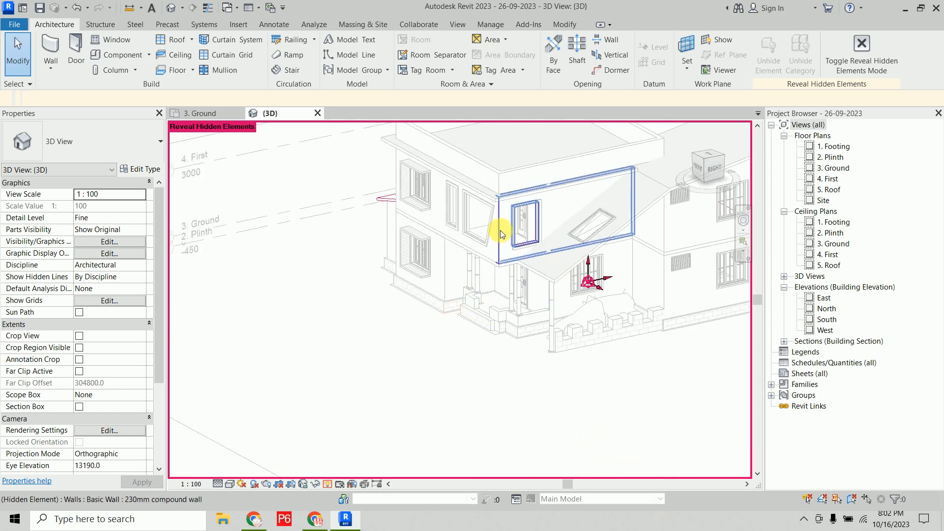
{"action": "middle_click_drag", "start_coordinate": [663, 374], "coordinate": [388, 397], "text": "shift"}
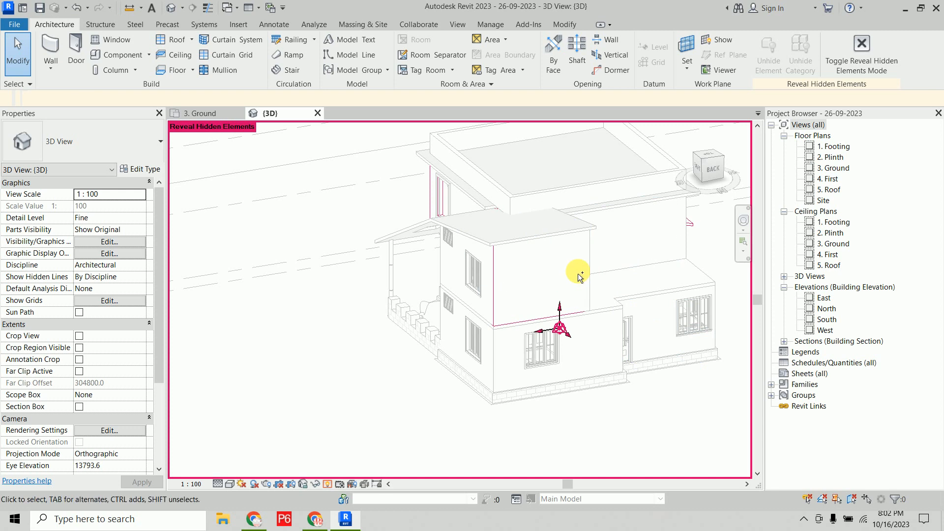
Step: Unhide the first-floor back wall as an element and clear the selection
{"action": "left_click", "coordinate": [497, 270]}
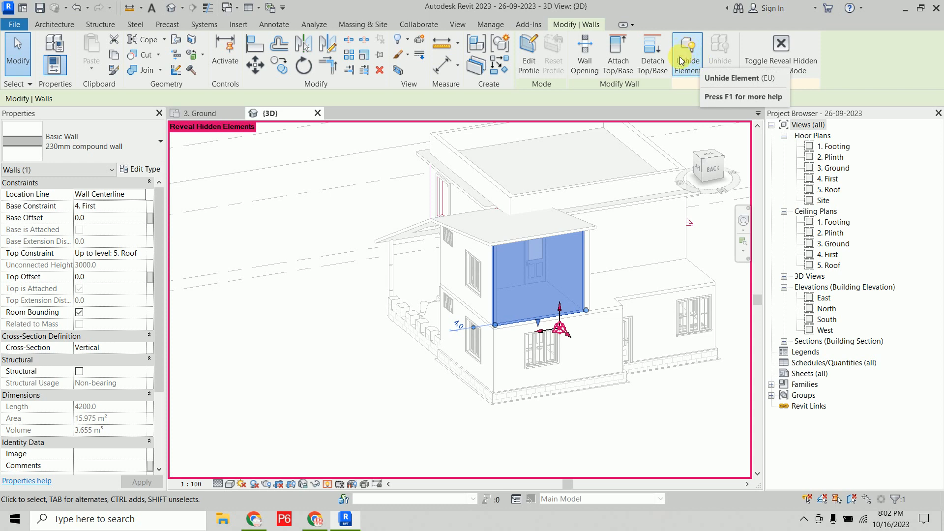
{"action": "left_click", "coordinate": [685, 50]}
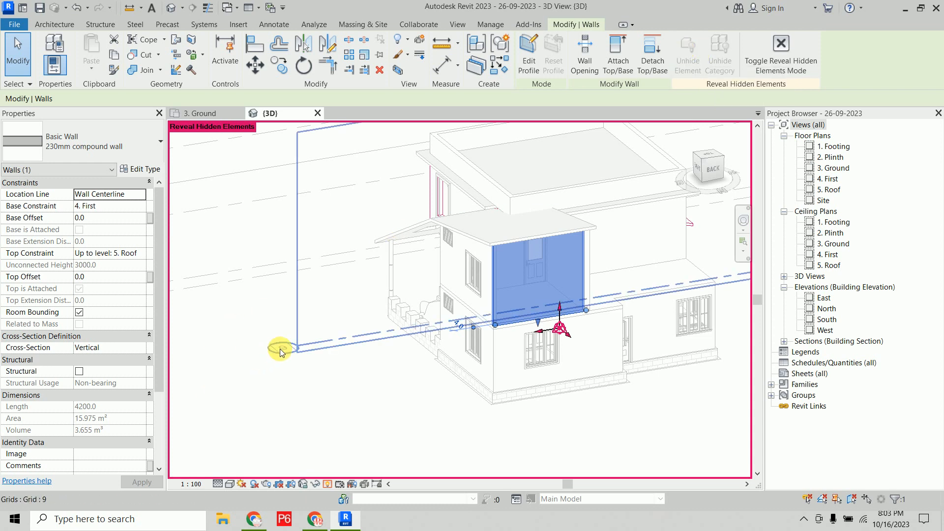
{"action": "left_click", "coordinate": [280, 349]}
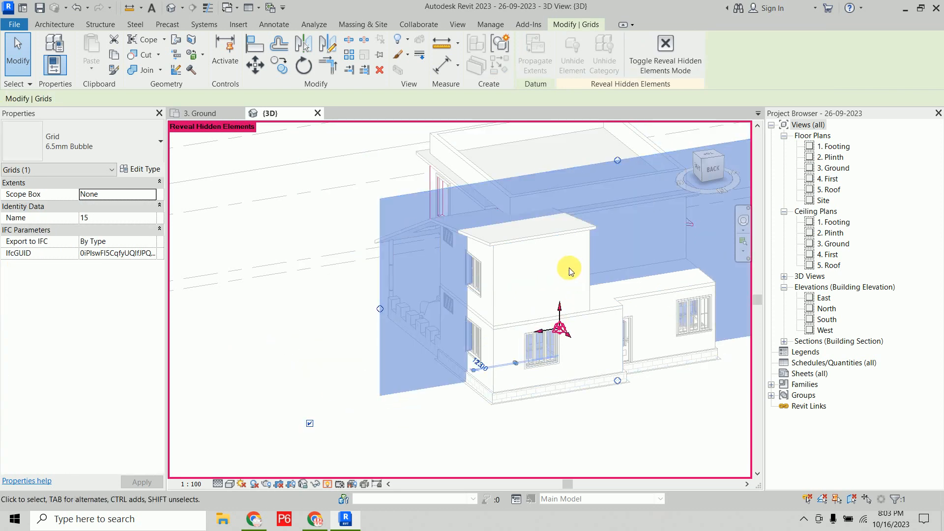
{"action": "left_click", "coordinate": [263, 314]}
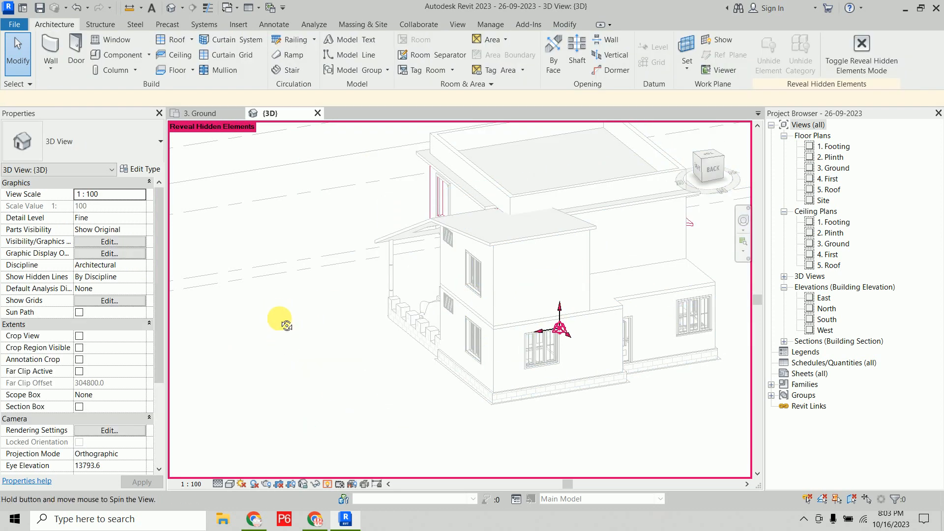
Step: Unhide the first-floor wall beside the sloped carport roof as an element and leave Reveal Hidden Elements mode
{"action": "middle_click_drag", "start_coordinate": [457, 311], "coordinate": [479, 322], "text": "shift"}
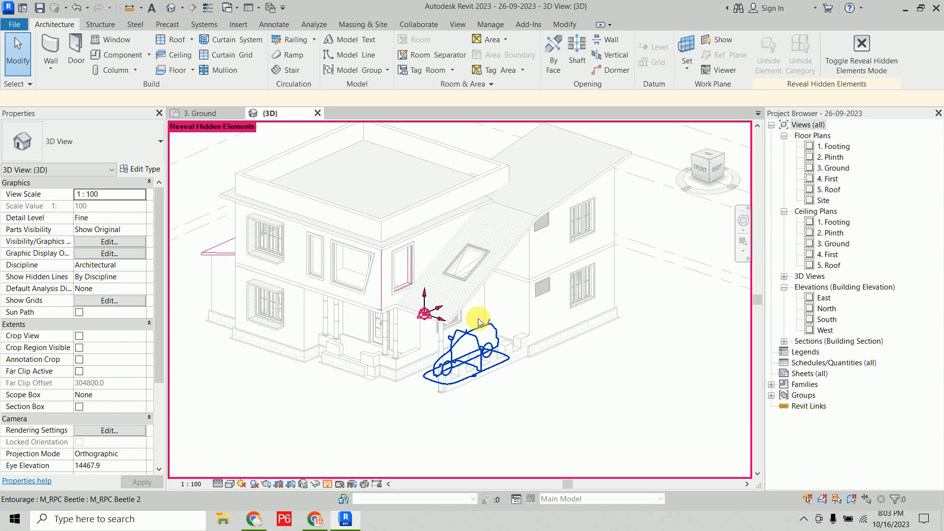
{"action": "left_click", "coordinate": [384, 278]}
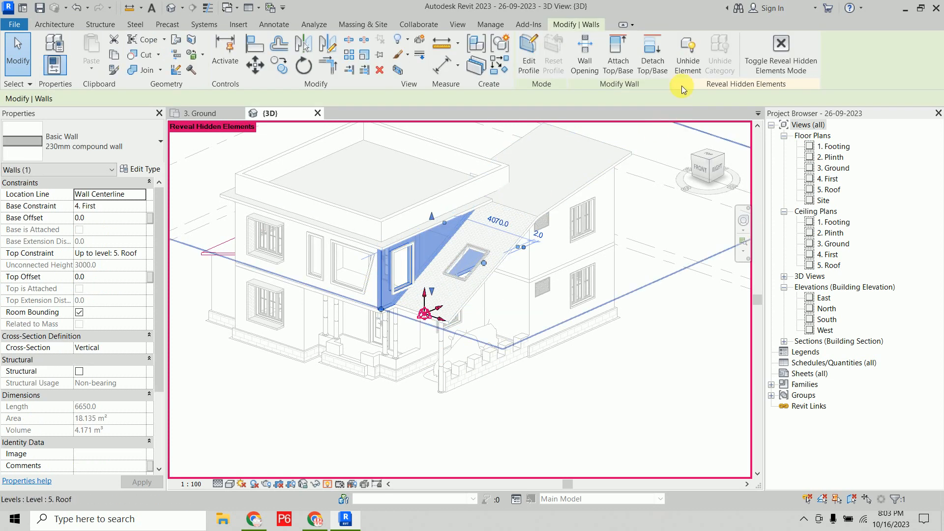
{"action": "left_click", "coordinate": [688, 54]}
{"action": "left_click", "coordinate": [698, 387]}
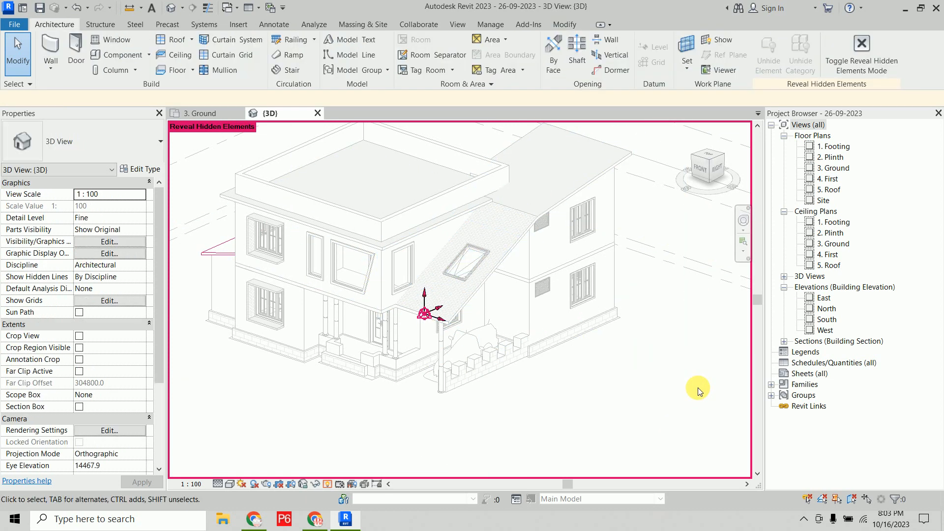
{"action": "left_click", "coordinate": [860, 49]}
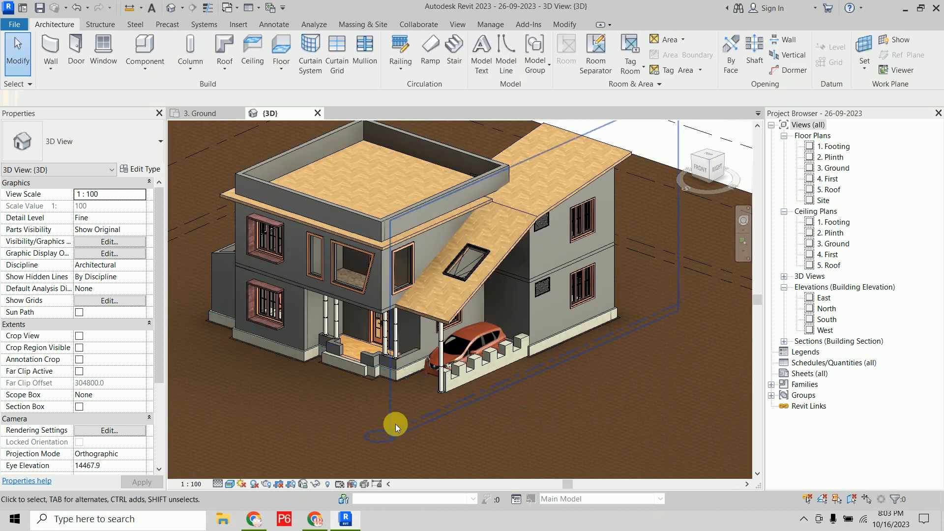
Step: Reveal hidden elements again, select the entire model, unhide the remaining hidden elements and exit the reveal mode
{"action": "mouse_move", "coordinate": [394, 426]}
{"action": "middle_mouse_down", "text": "shift"}
{"action": "mouse_move", "coordinate": [421, 396]}
{"action": "mouse_move", "coordinate": [514, 403]}
{"action": "mouse_move", "coordinate": [520, 394]}
{"action": "mouse_move", "coordinate": [406, 396]}
{"action": "middle_mouse_up", "text": "shift"}
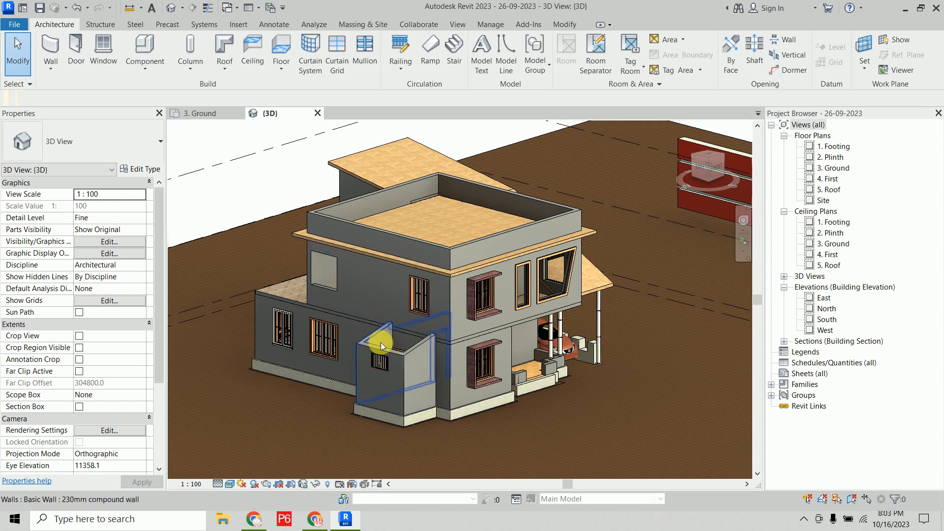
{"action": "middle_click_drag", "start_coordinate": [459, 408], "coordinate": [565, 413], "text": "shift"}
{"action": "scroll", "coordinate": [565, 413], "scroll_direction": "down", "scroll_amount": 5}
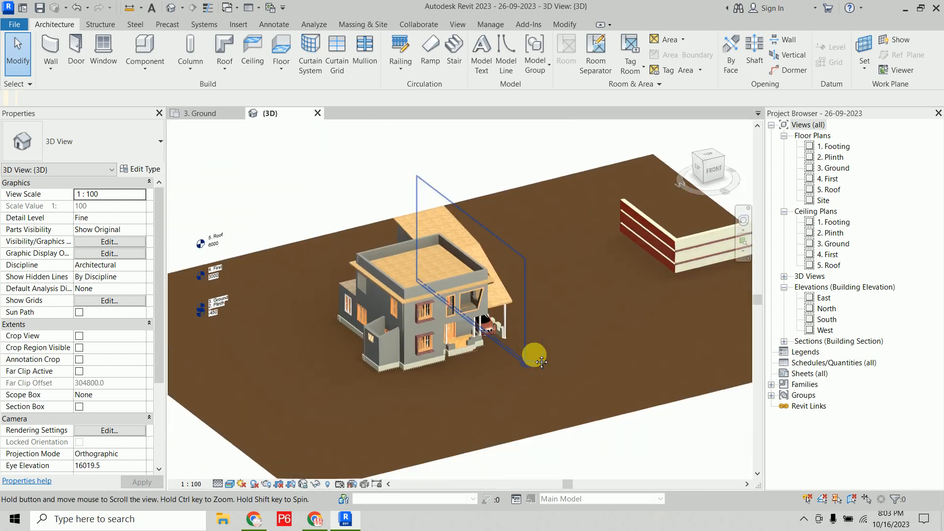
{"action": "left_click", "coordinate": [327, 483]}
{"action": "scroll", "coordinate": [698, 410], "scroll_direction": "down", "scroll_amount": 5}
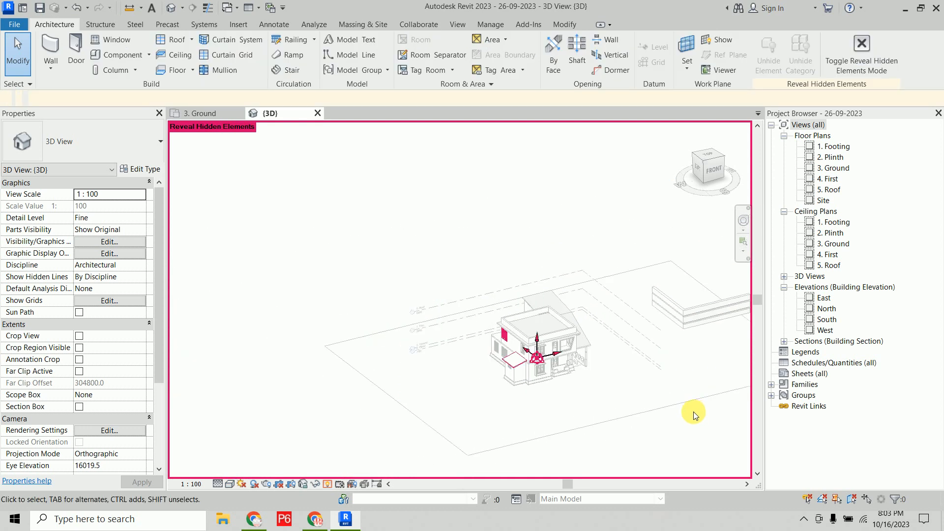
{"action": "left_click_drag", "start_coordinate": [320, 259], "coordinate": [699, 447]}
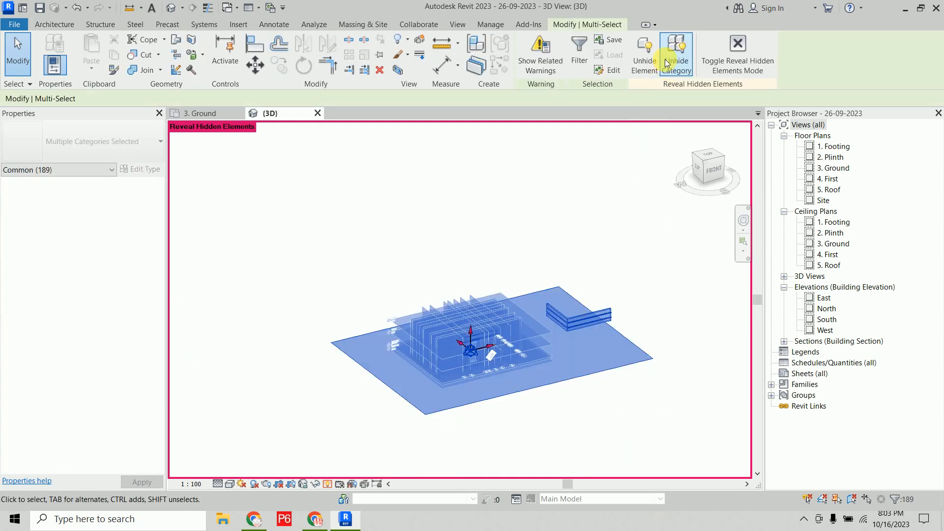
{"action": "left_click", "coordinate": [645, 56]}
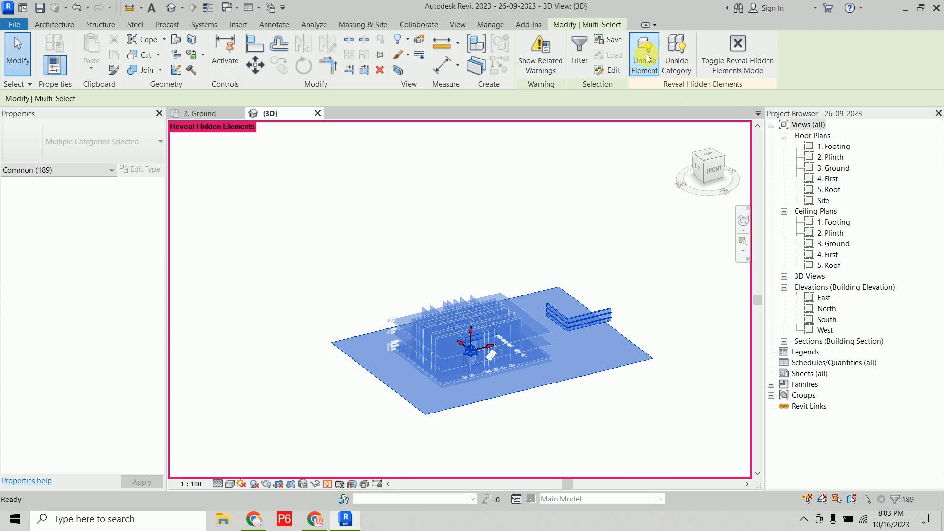
{"action": "left_click", "coordinate": [585, 269]}
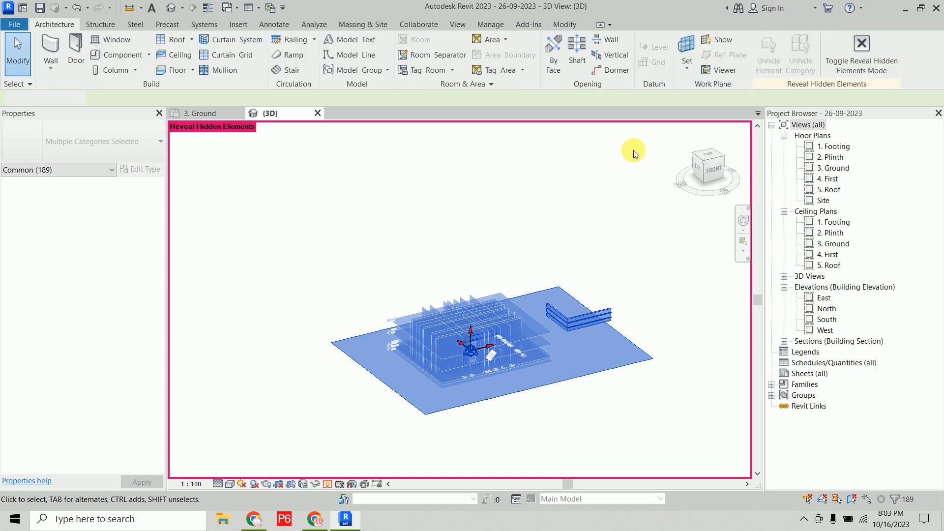
{"action": "left_click", "coordinate": [863, 56]}
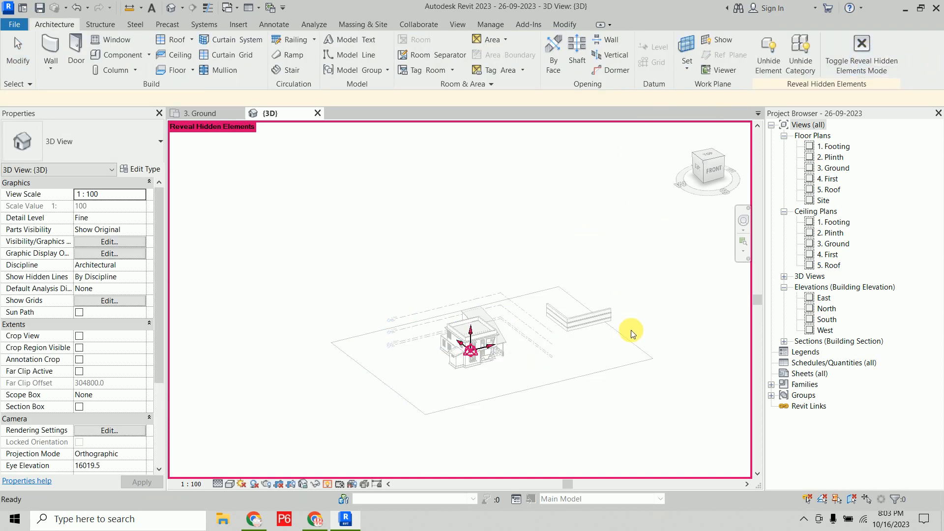